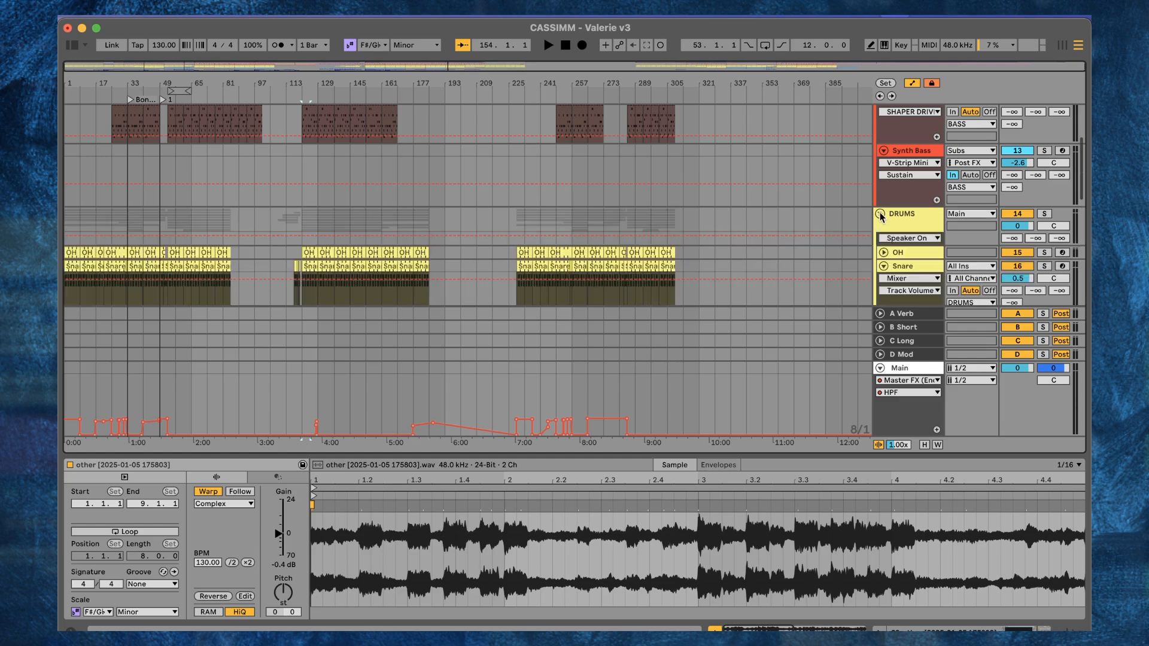
pyautogui.scroll(-3, 543, 202)
pyautogui.moveTo(319, 85); pyautogui.dragTo(319, 153)
pyautogui.scroll(-2, 498, 164)
pyautogui.scroll(-5, 501, 165)
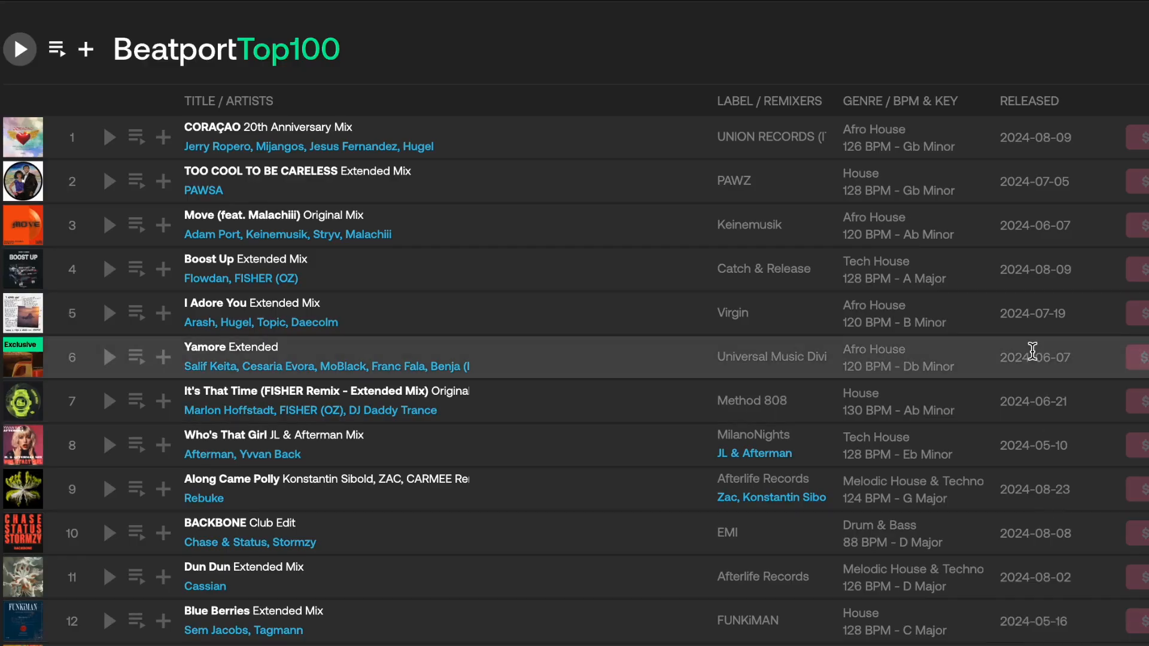
pyautogui.scroll(-5, 1018, 353)
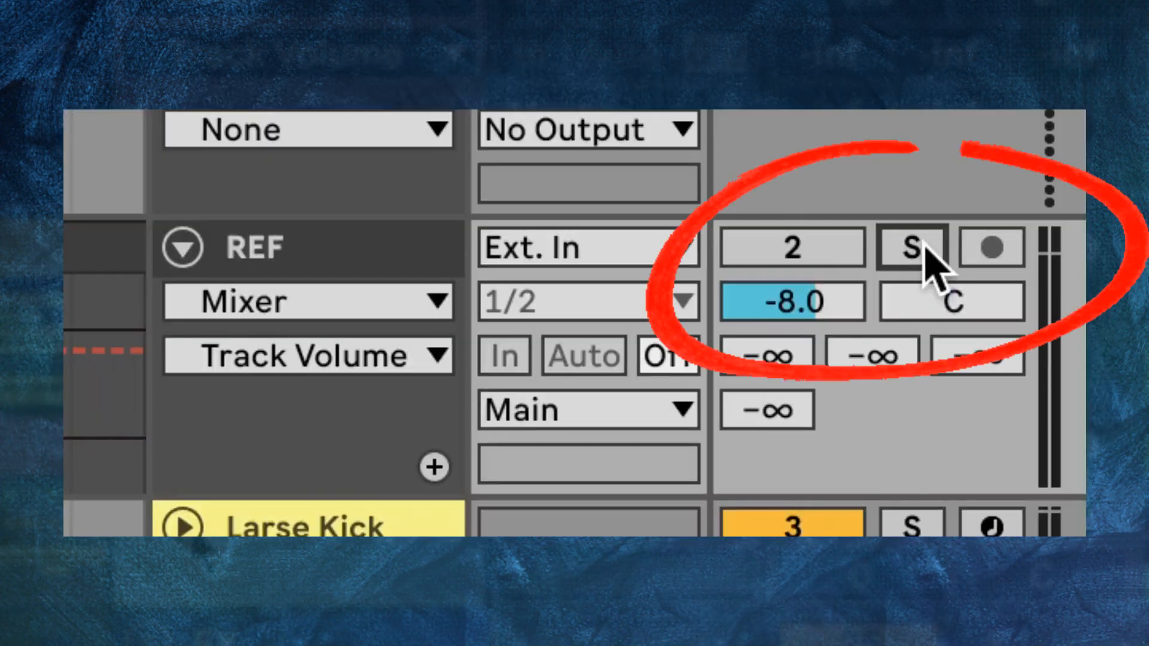
# - Toggle solo on the REF track to compare the reference song with the mix
pyautogui.click(925, 245)
pyautogui.click(928, 251)
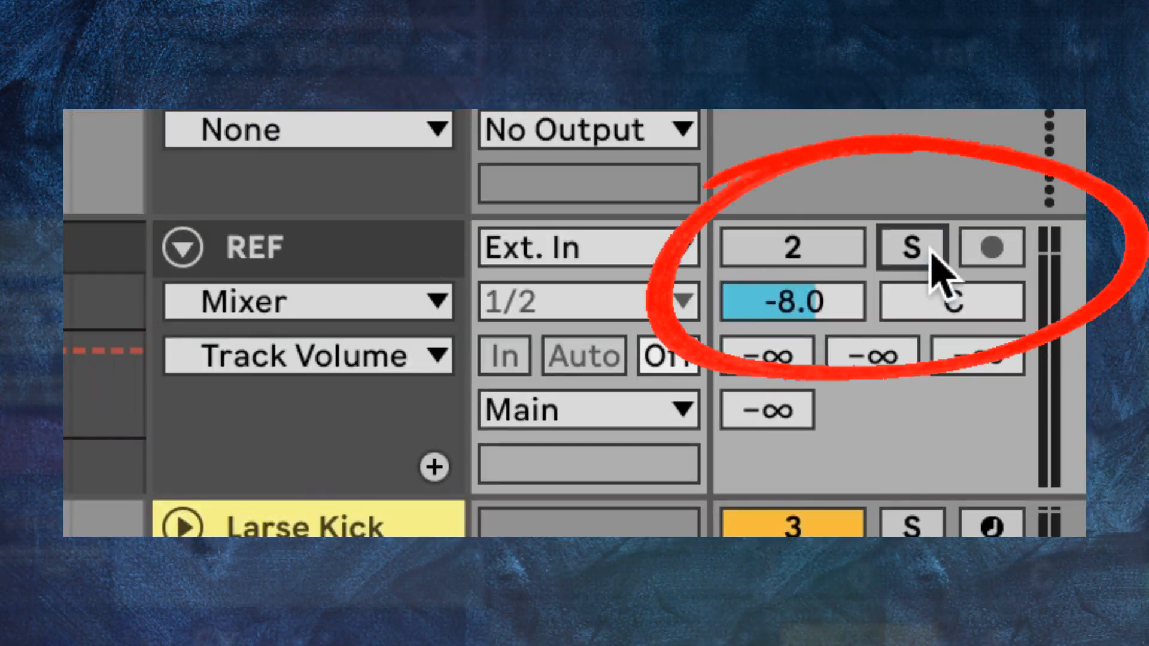
pyautogui.click(925, 246)
pyautogui.click(925, 247)
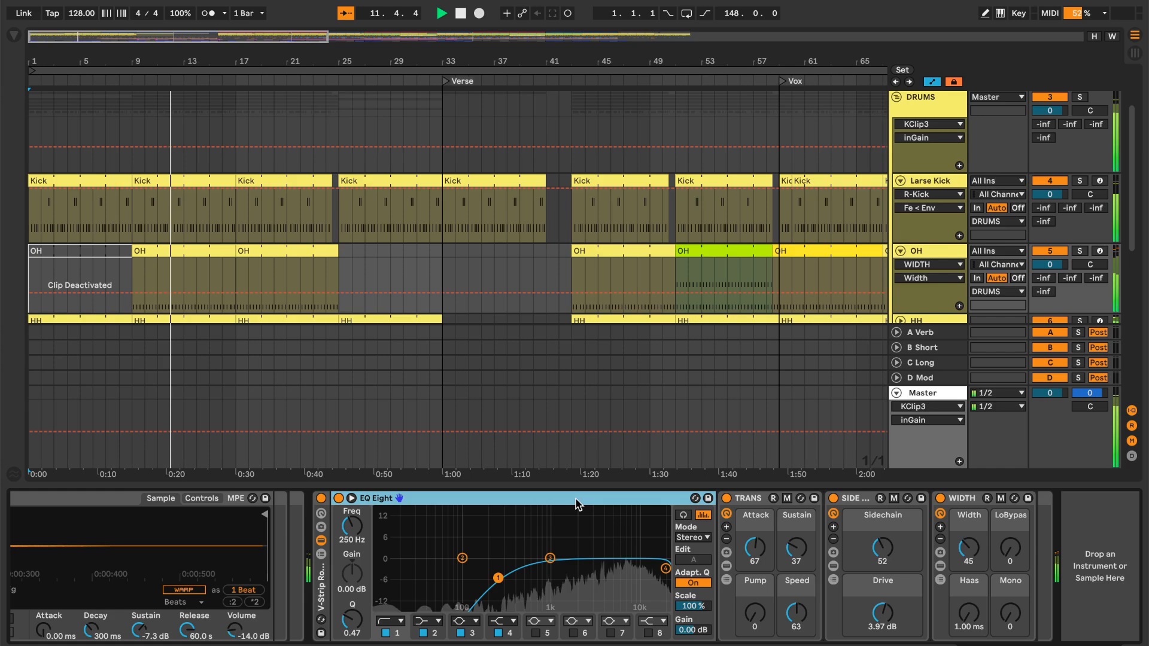
# - Solo the REF - Drums track in the STEMS group and play the extracted reference drums from the drop at bar 53
pyautogui.scroll(-10, 748, 218)
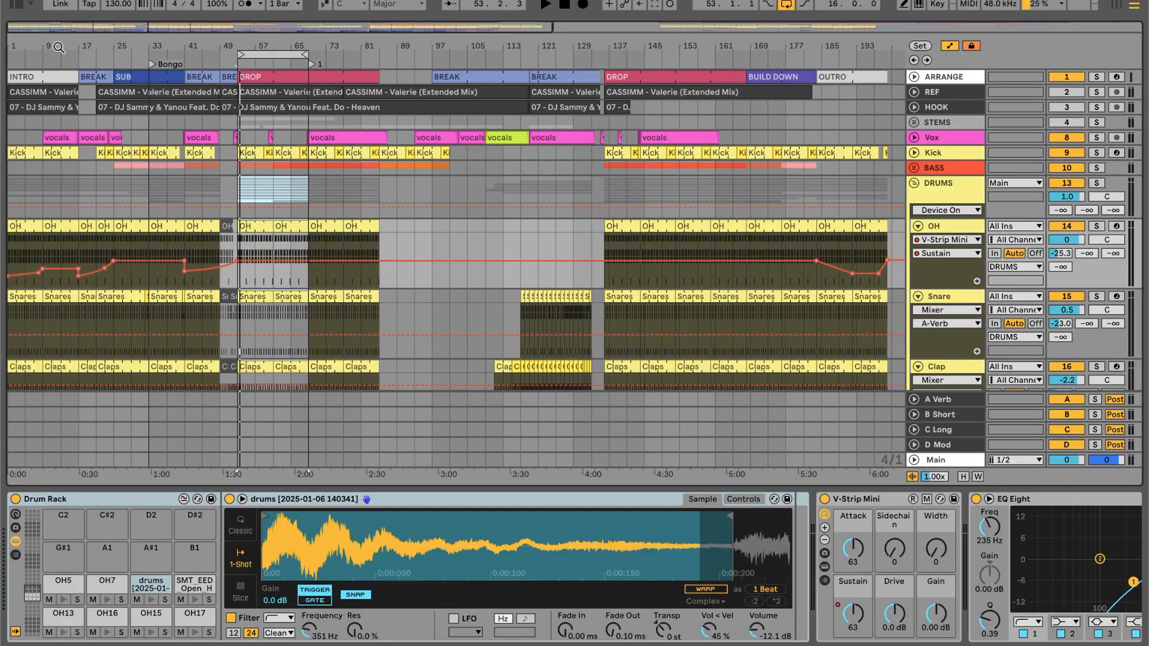
pyautogui.moveTo(58, 47); pyautogui.dragTo(58, 39)
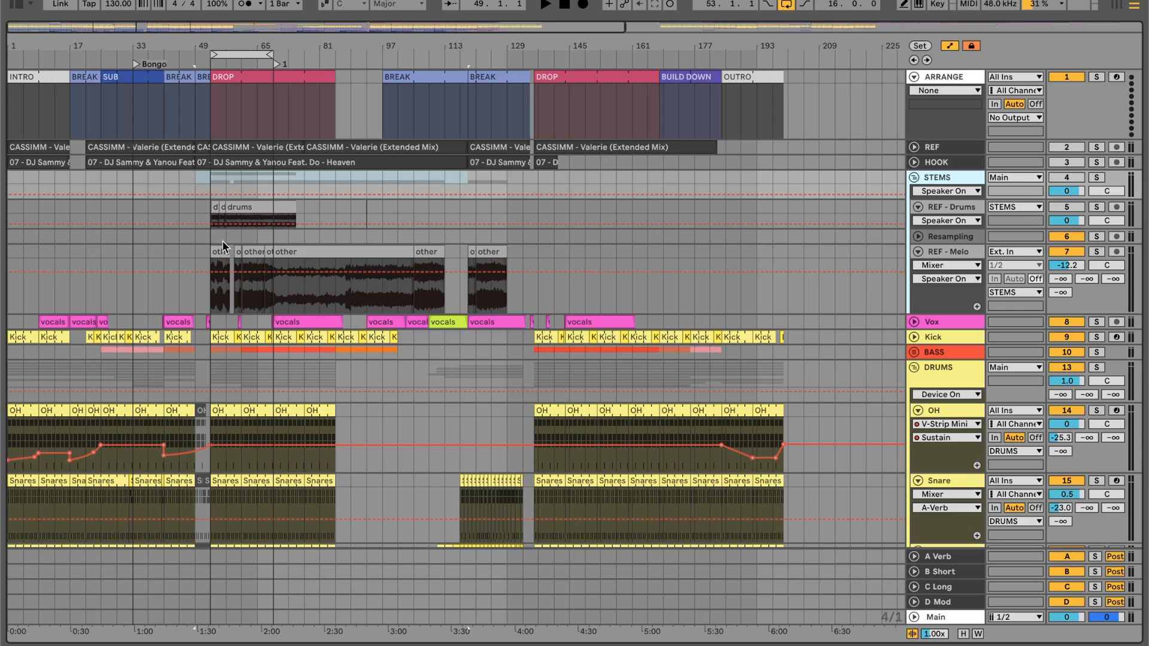
pyautogui.moveTo(199, 51); pyautogui.dragTo(239, 97)
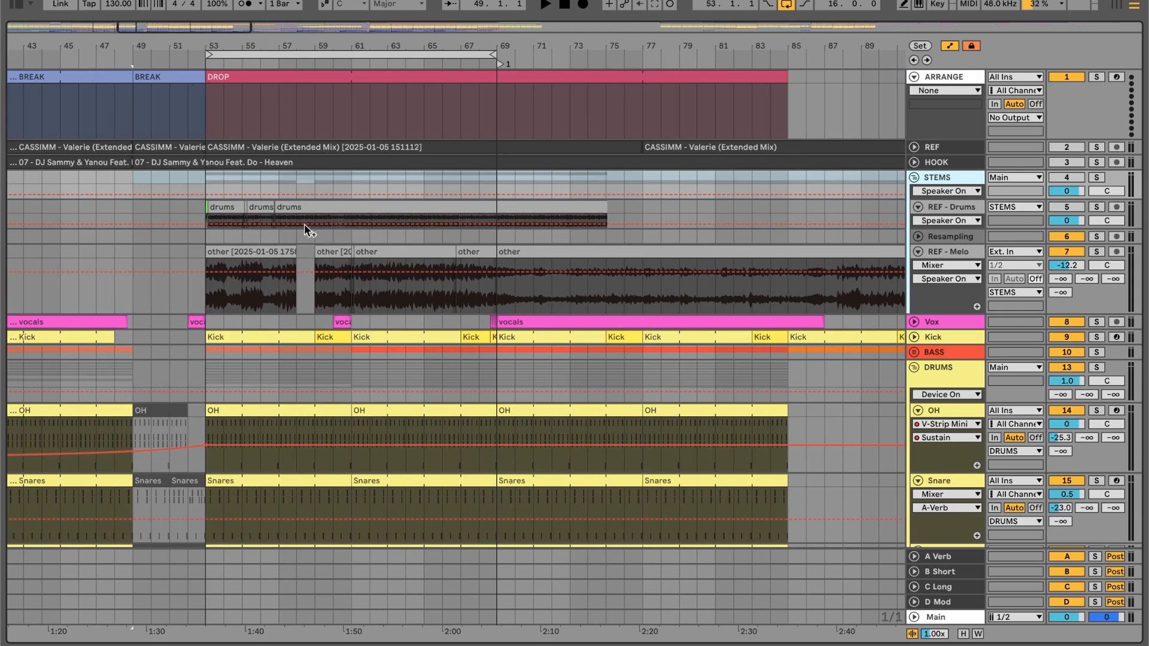
pyautogui.click(205, 209)
pyautogui.moveTo(223, 212); pyautogui.dragTo(504, 210)
pyautogui.click(1097, 207)
pyautogui.press('space')
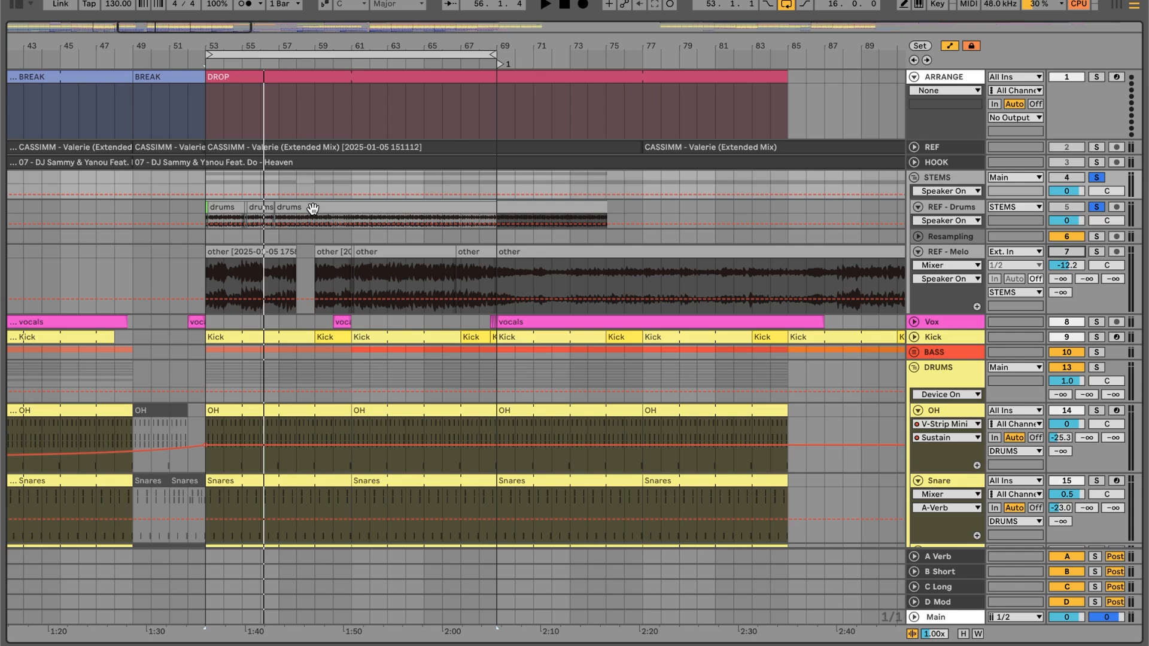
# - Inspect the short isolated kick slices on the REF - Drums track between bars 53 and 57
pyautogui.moveTo(205, 45); pyautogui.dragTo(221, 127)
pyautogui.click(225, 208)
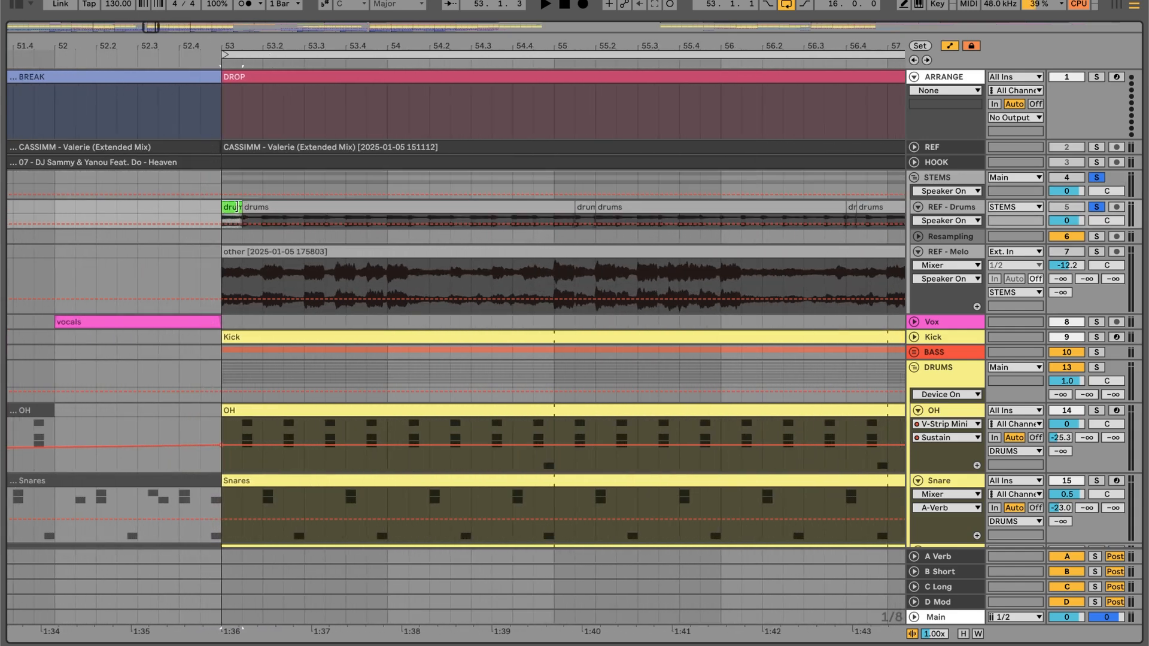
pyautogui.click(583, 206)
pyautogui.hscroll(5, 647, 197)
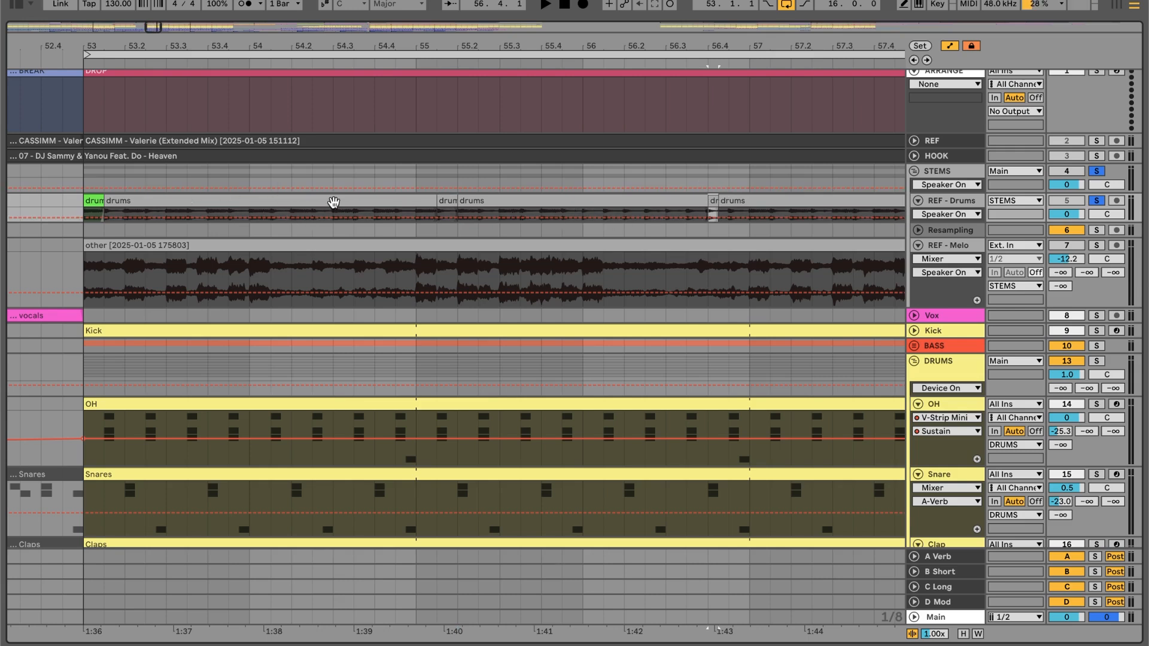
pyautogui.moveTo(319, 43); pyautogui.dragTo(319, 27)
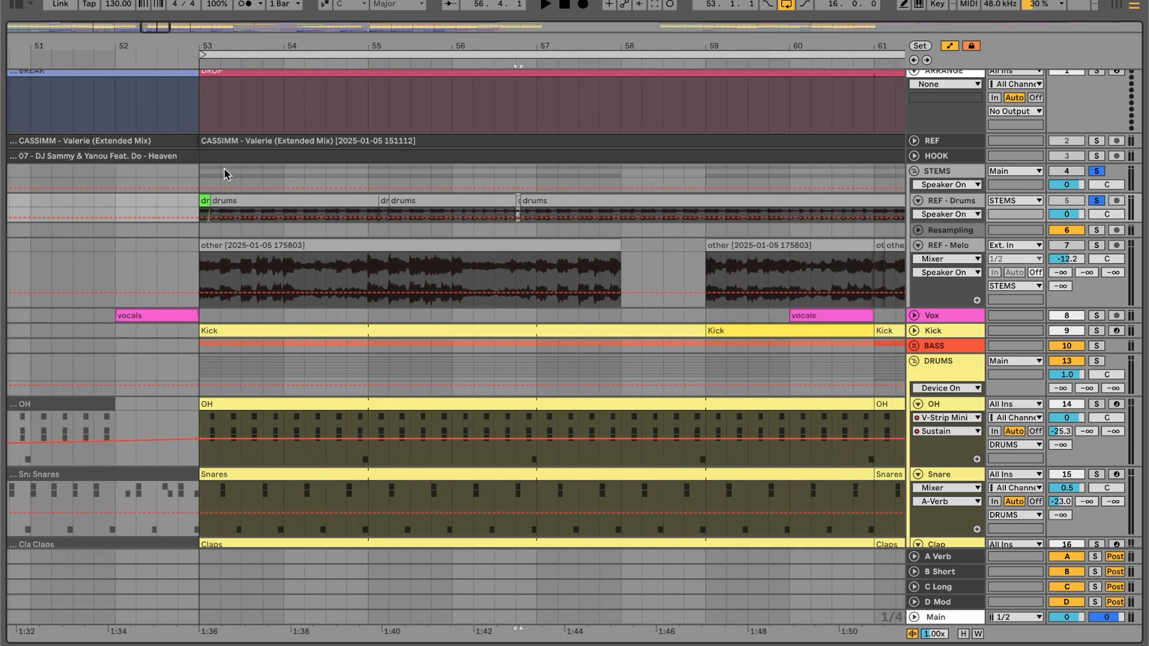
# - Show files similar to the green kick slice at bar 53, clearing the results and hiding the browser when finished
pyautogui.rightClick(203, 200)
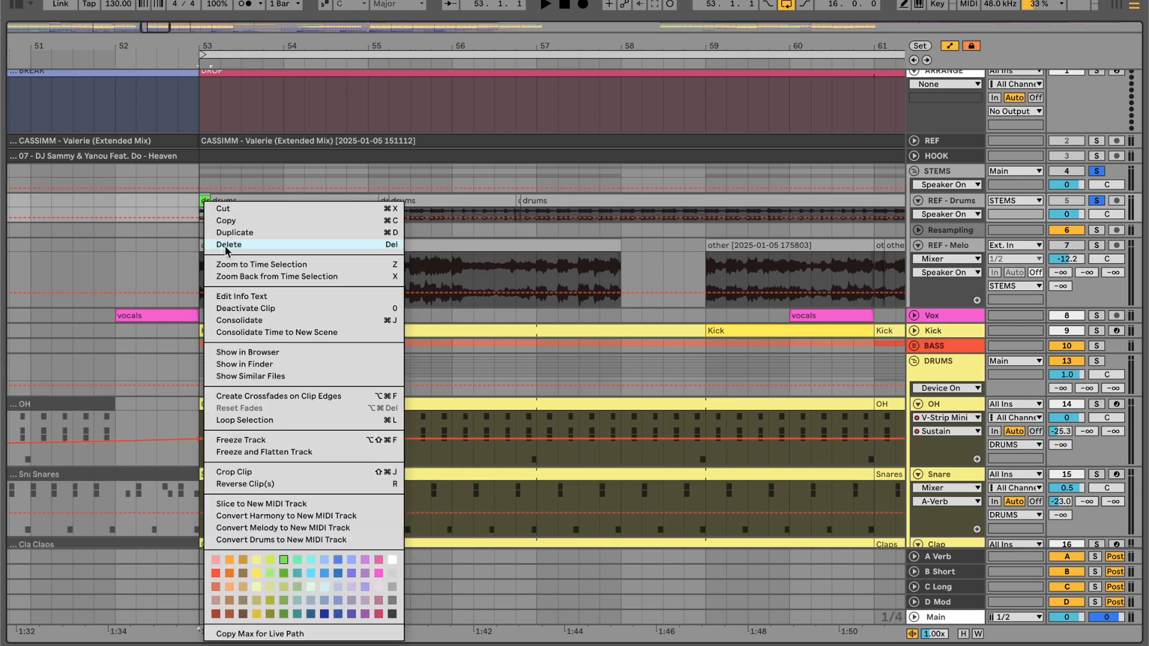
pyautogui.click(248, 383)
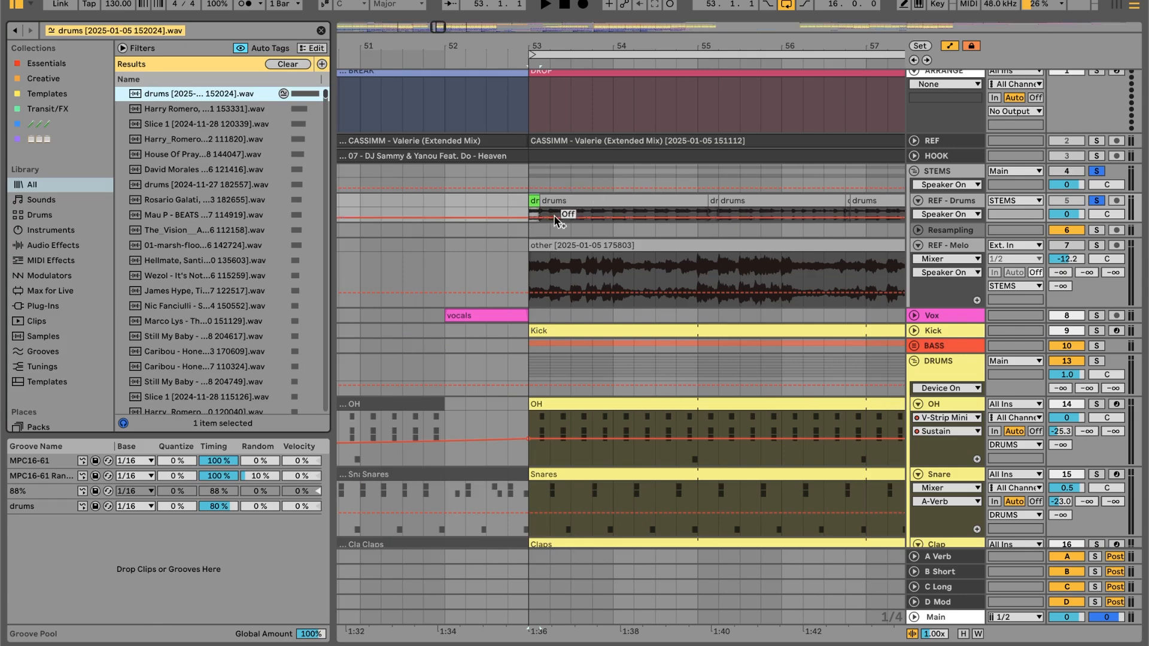
pyautogui.click(322, 31)
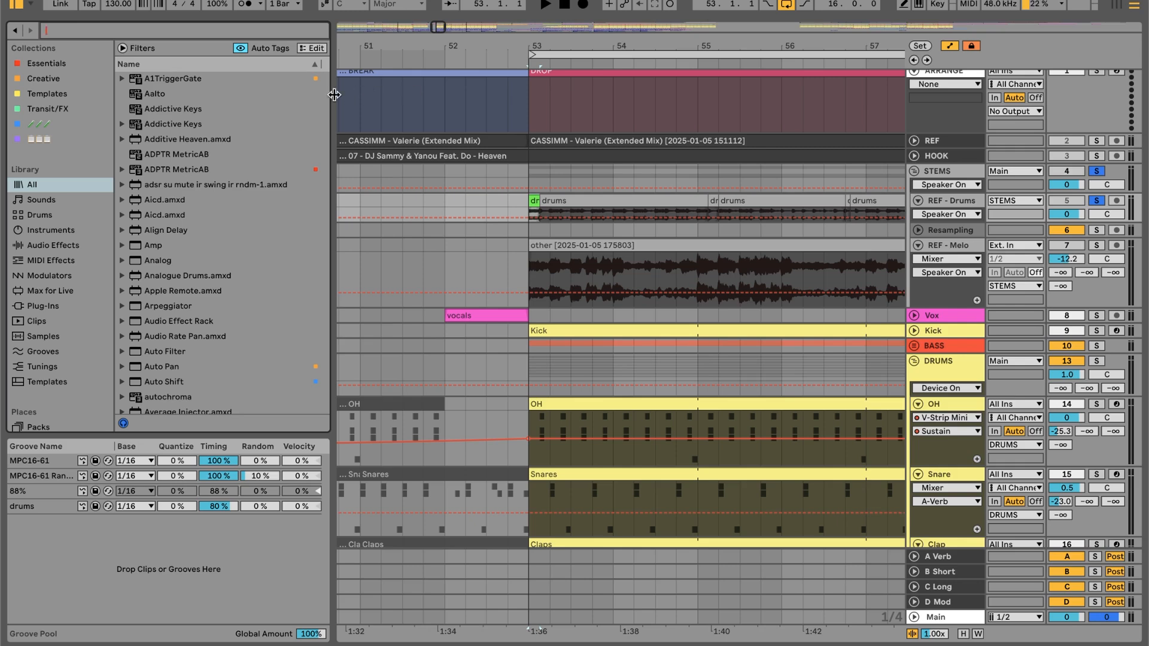
pyautogui.click(443, 183)
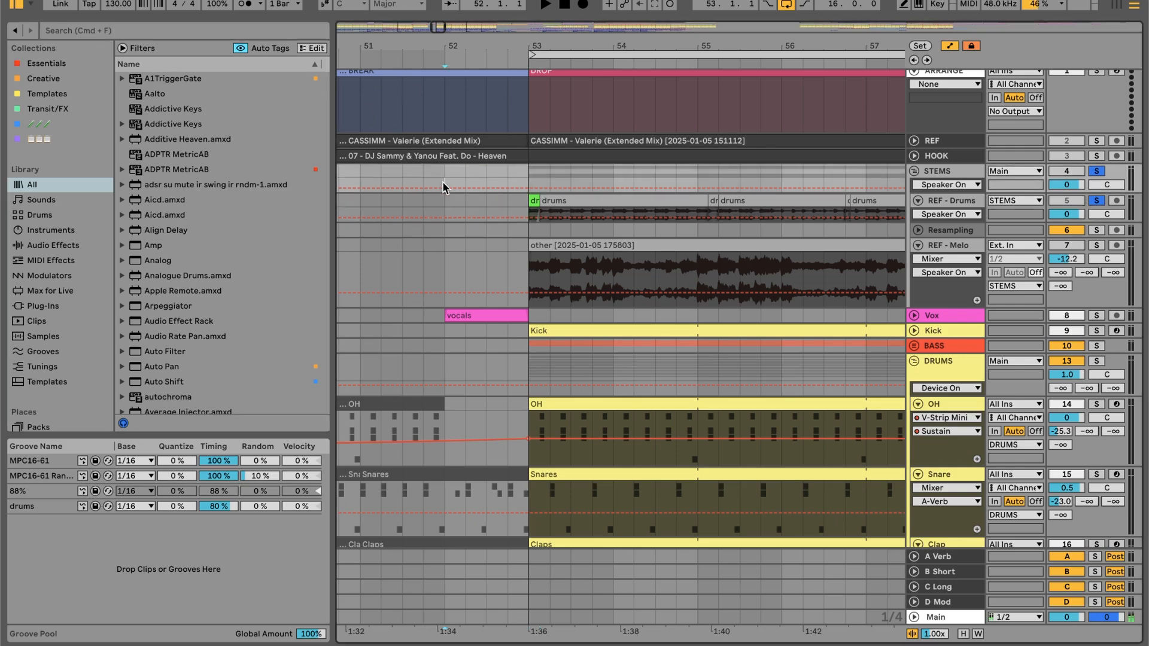
pyautogui.hotkey('ctrl', 'alt', 'b')
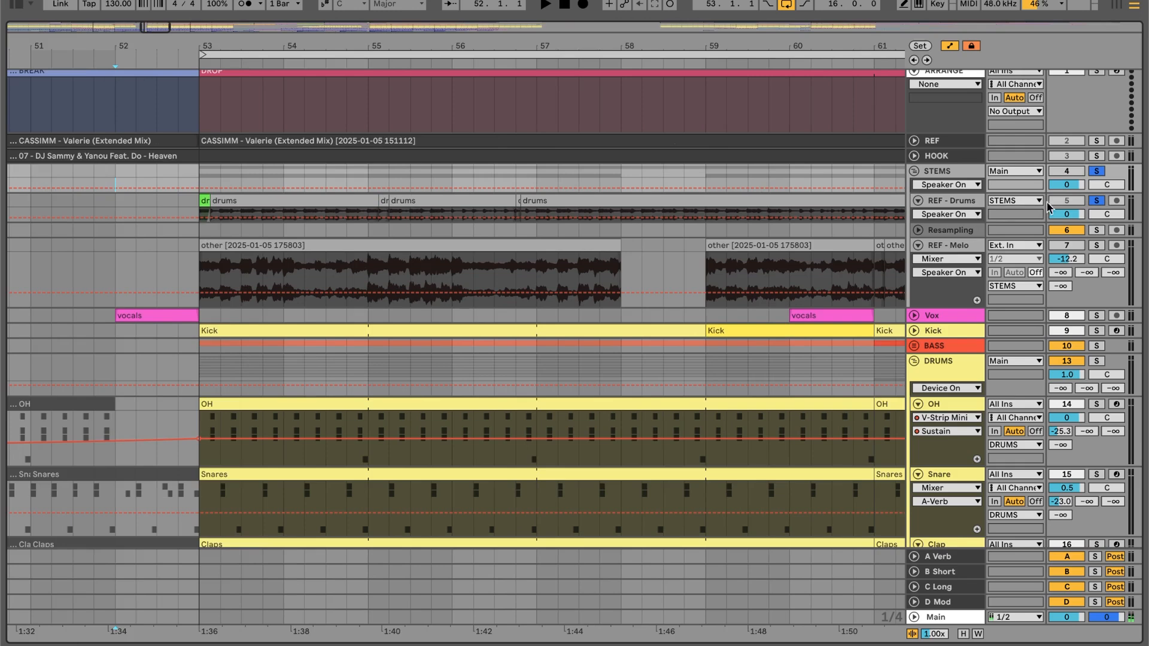
# - Turn off solo on the REF - Drums track and unfold the Kick track
pyautogui.click(1089, 199)
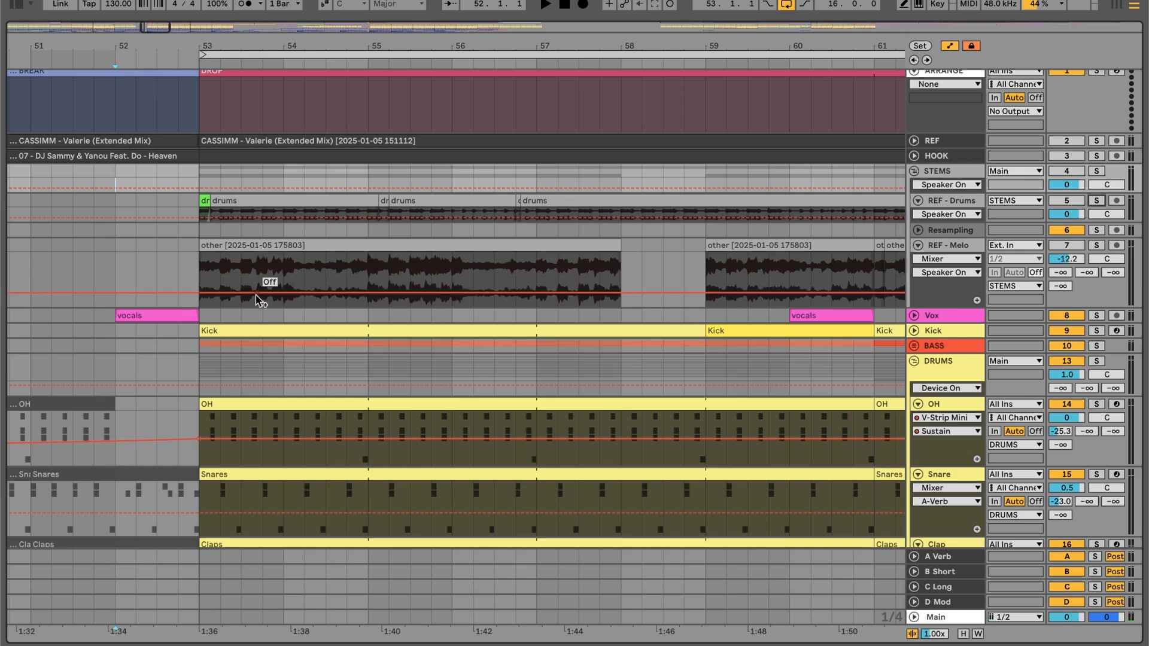
pyautogui.click(211, 328)
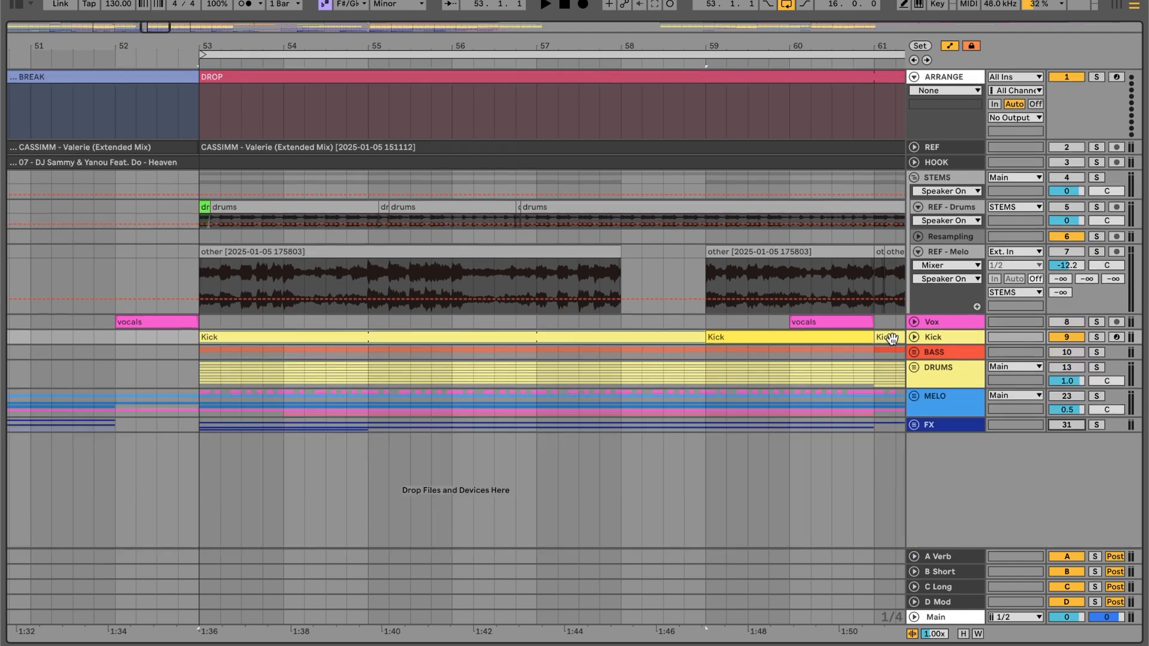
pyautogui.click(914, 337)
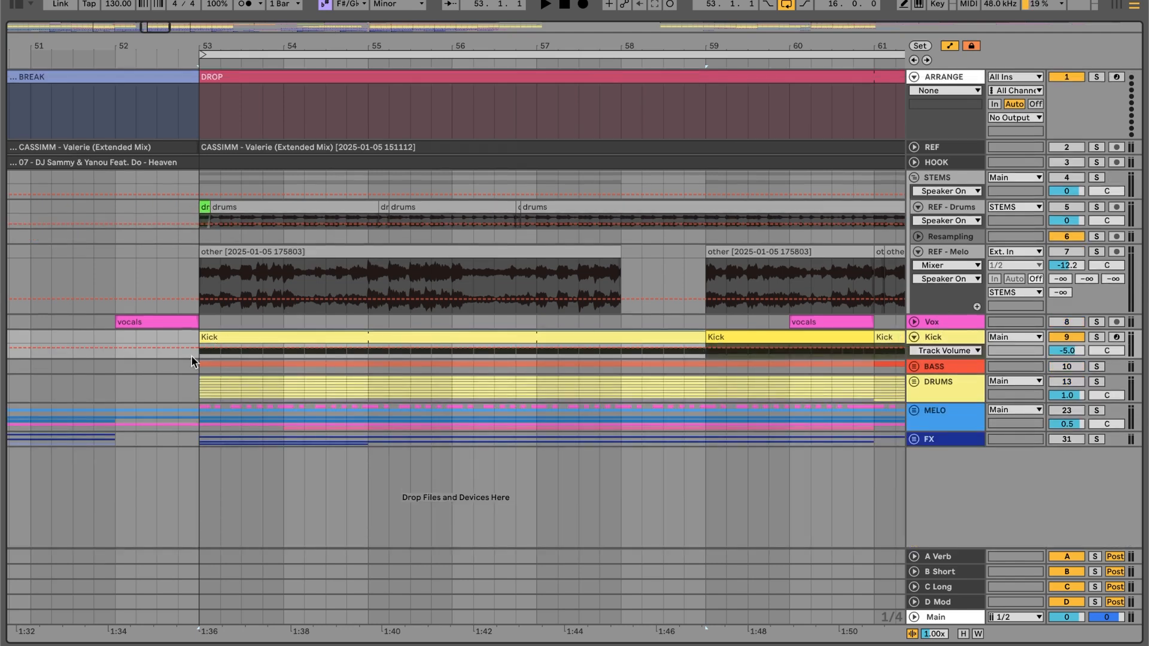
# - Open the notes of the Kick clip starting at bar 53 and play the arrangement
pyautogui.doubleClick(307, 339)
pyautogui.press('space')
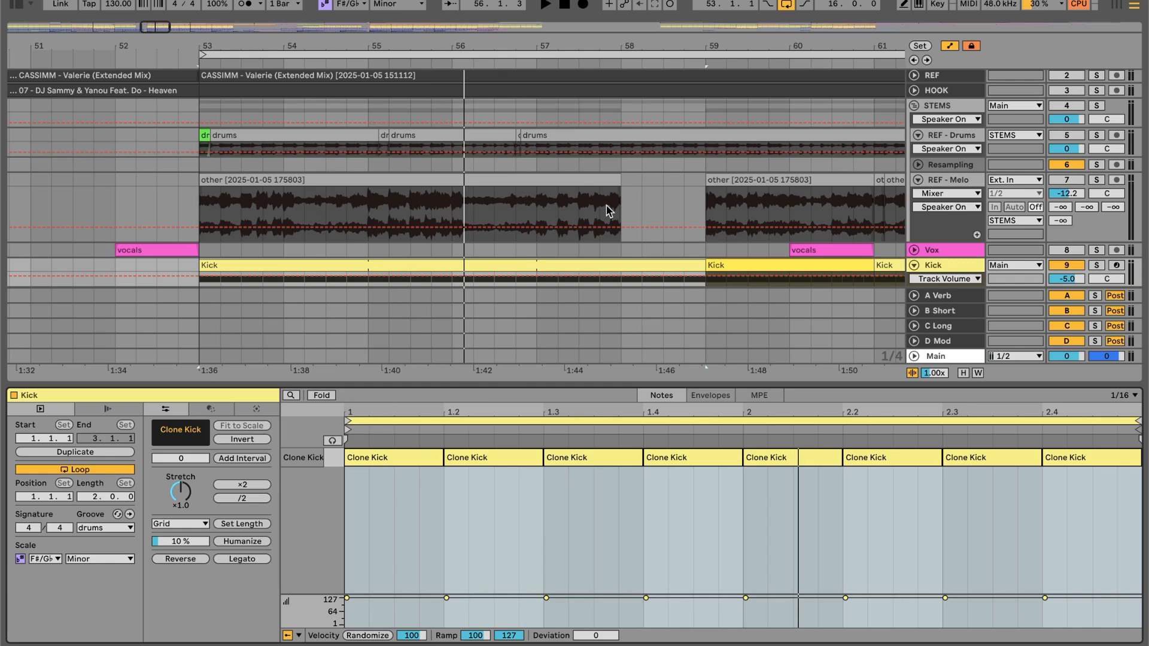
pyautogui.hotkey('ctrl', 'Left')
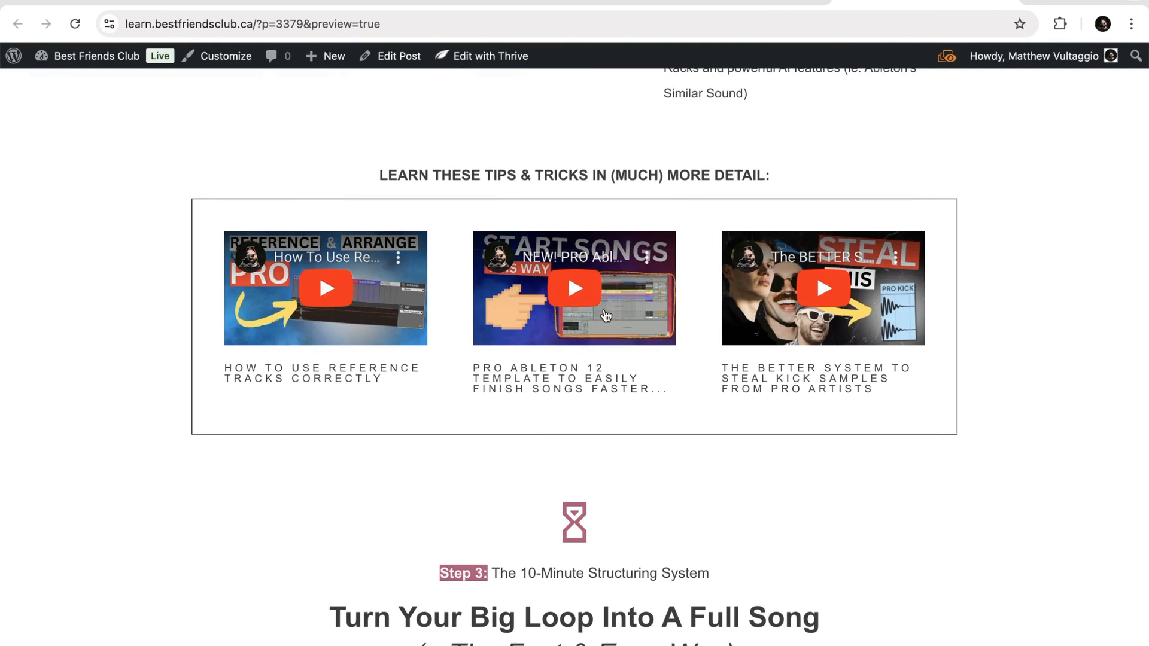
pyautogui.hotkey('ctrl', 'Right')
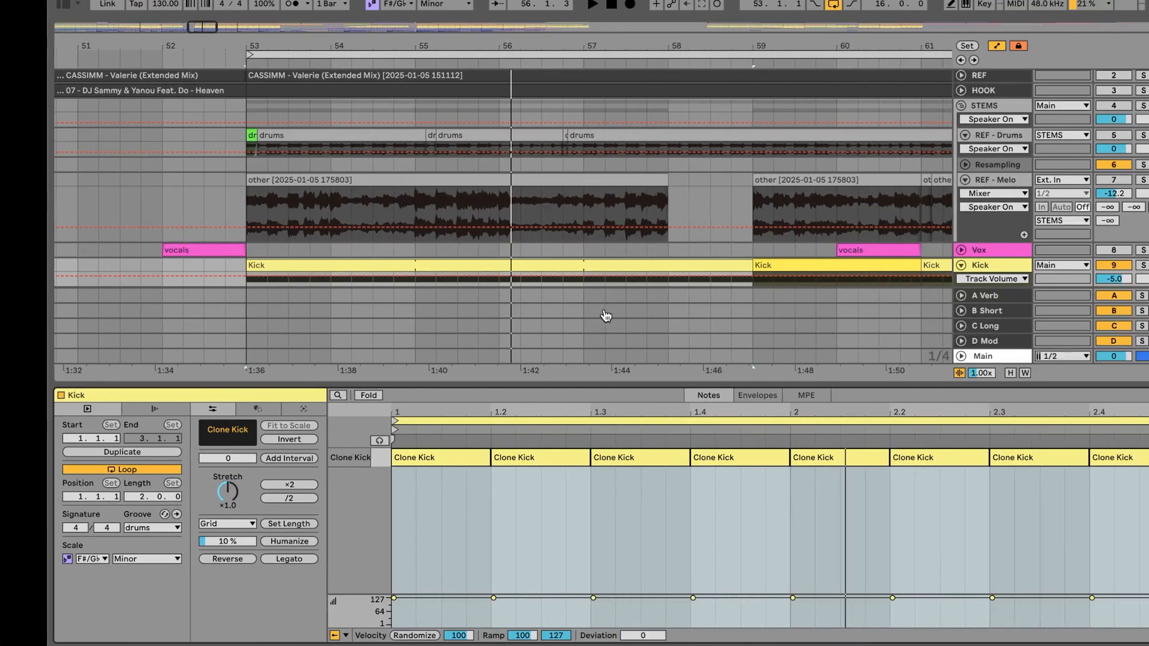
# - Examine the four-on-the-floor pattern by selecting the Clone Kick notes on beats 1 to 1.4 one after another
pyautogui.click(376, 460)
pyautogui.click(497, 462)
pyautogui.click(602, 462)
pyautogui.click(703, 458)
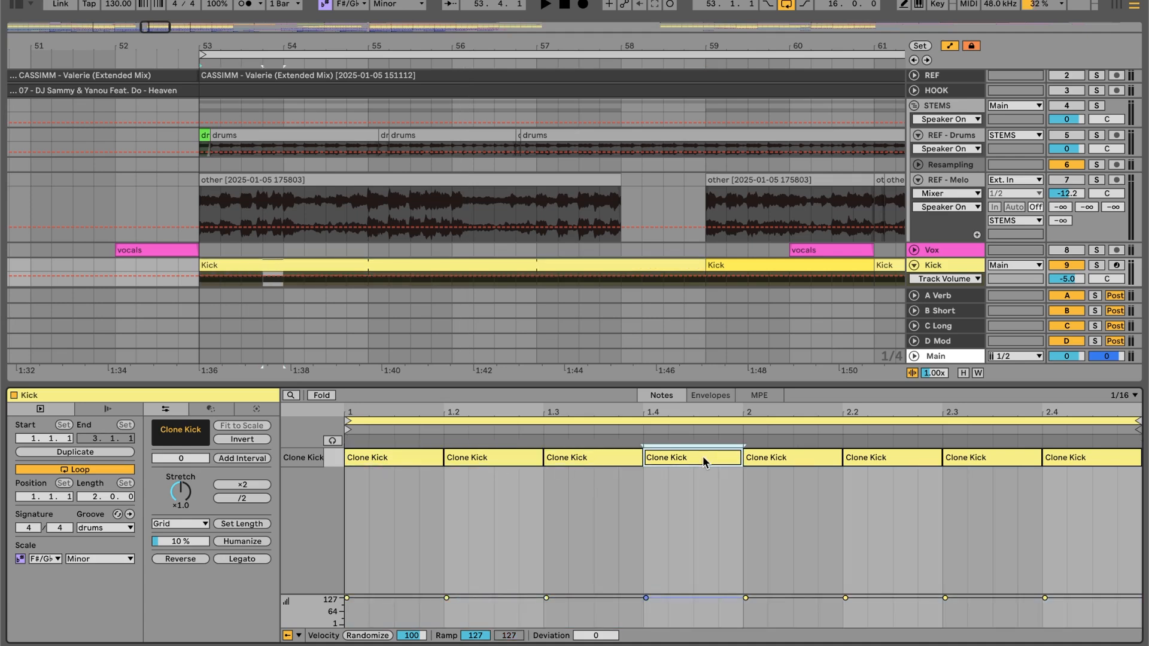
pyautogui.click(402, 463)
pyautogui.click(479, 458)
pyautogui.click(589, 458)
pyautogui.click(696, 457)
pyautogui.click(405, 464)
pyautogui.click(472, 462)
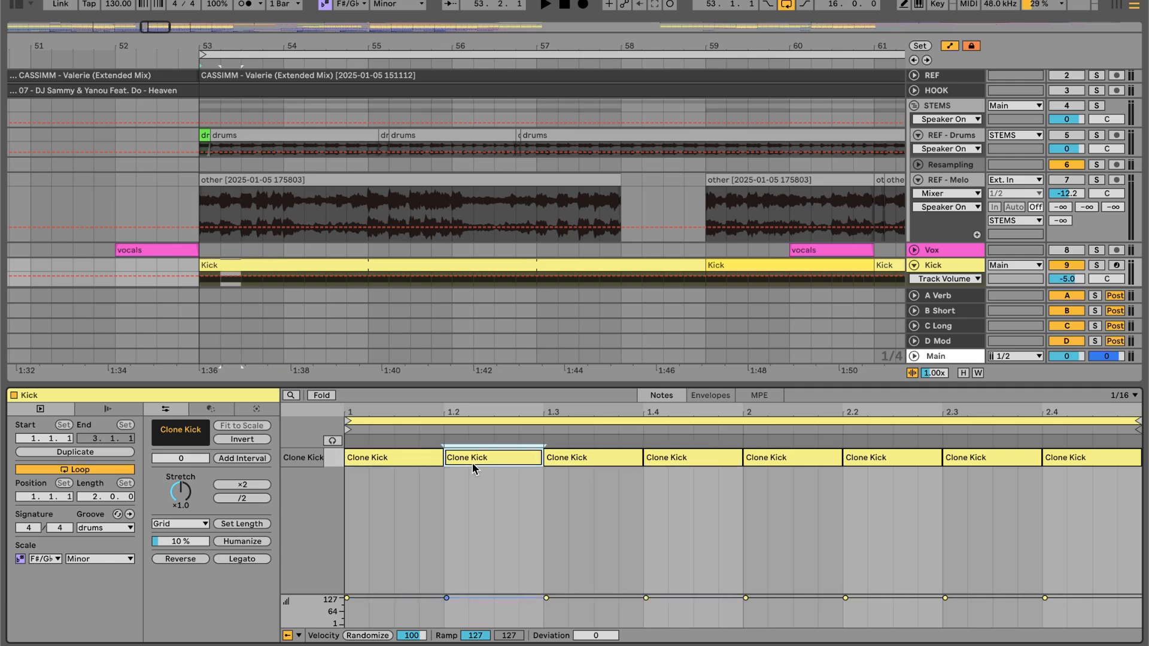
# - Show the notes of the Kick clip at bar 59 and play this pattern variation
pyautogui.click(723, 265)
pyautogui.press('space')
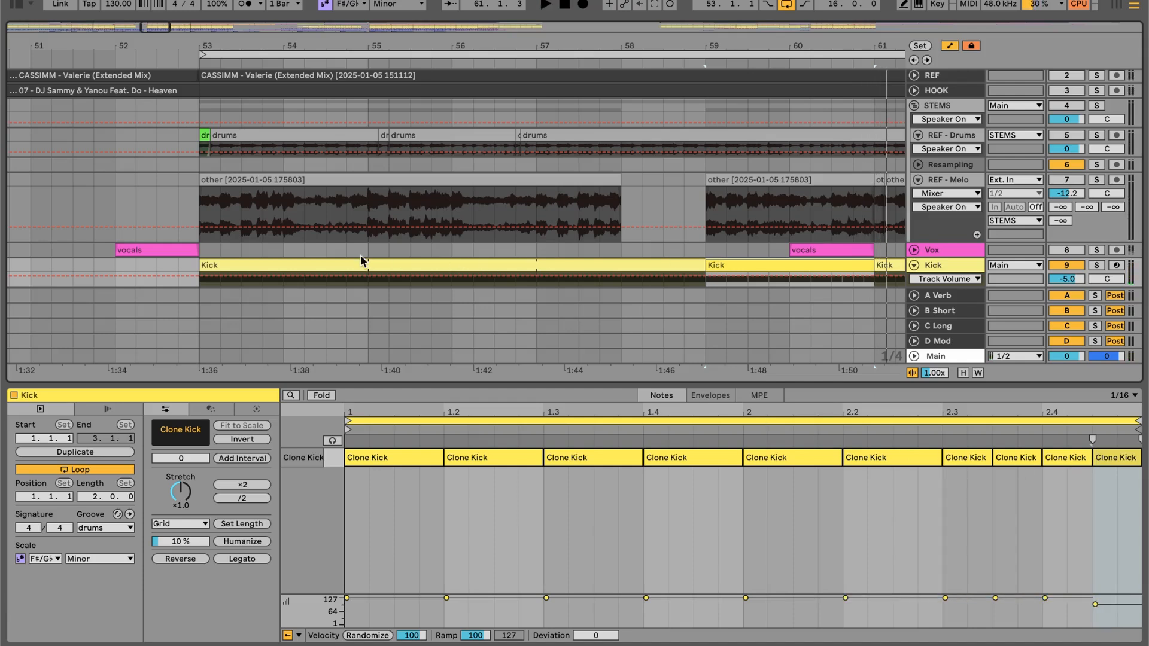
# - Show the Kick track's Drum Rack and open the drumclone plug-in window of the Clone Kick pad
pyautogui.scroll(-3, 403, 225)
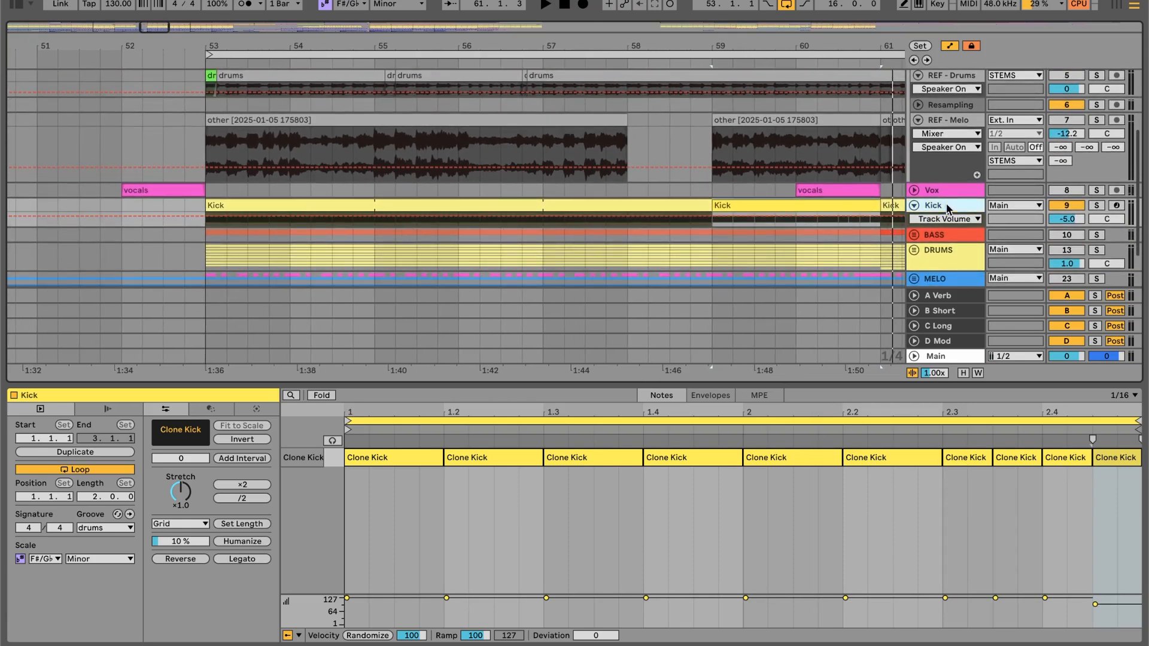
pyautogui.click(947, 207)
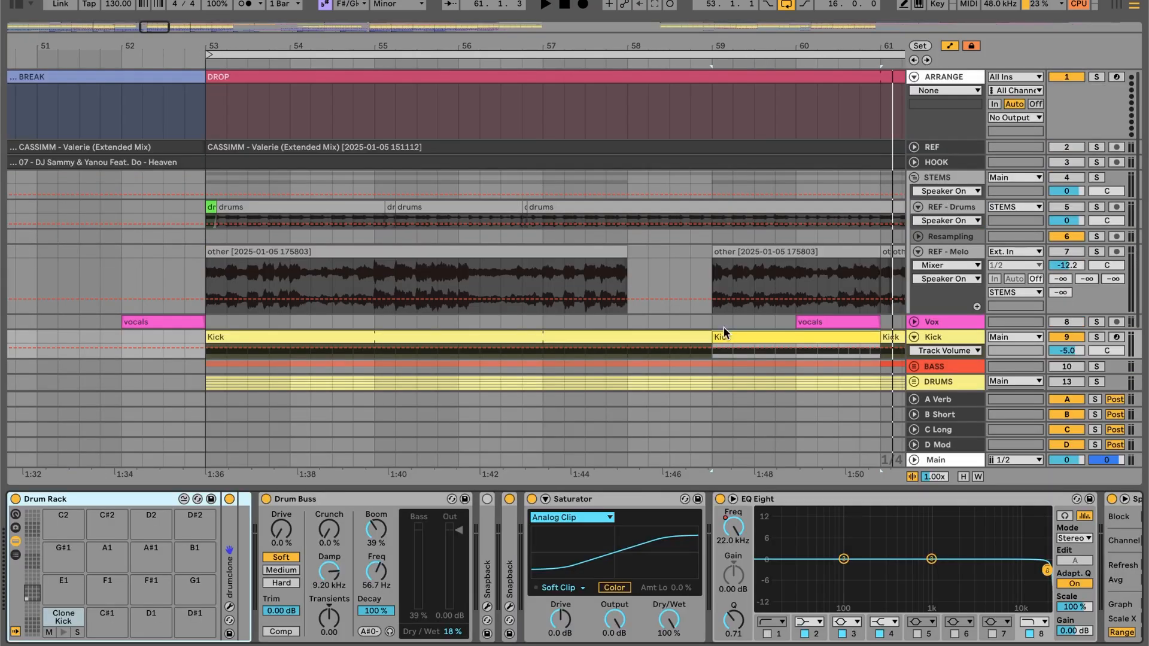
pyautogui.doubleClick(64, 618)
pyautogui.doubleClick(64, 618)
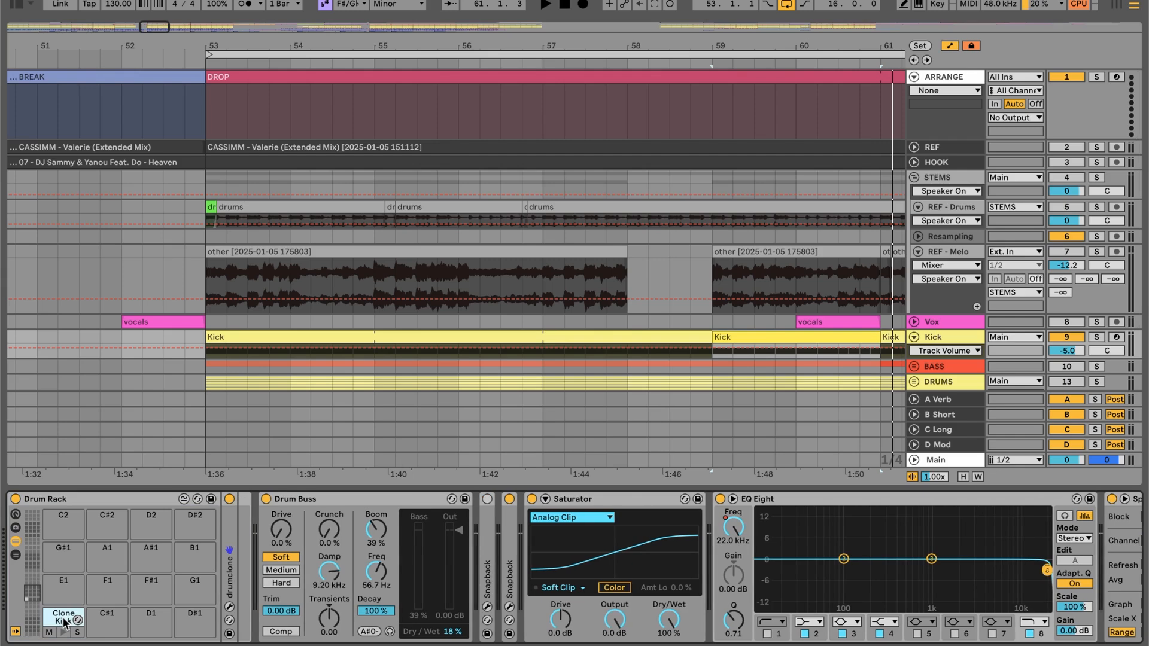
pyautogui.doubleClick(227, 589)
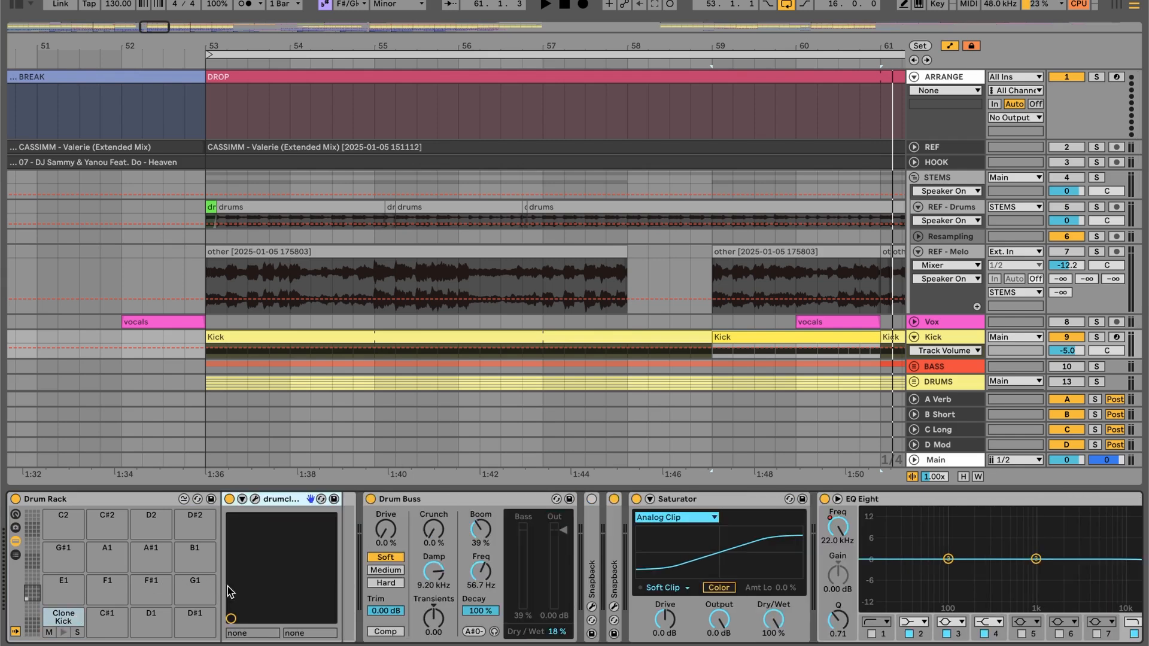
pyautogui.click(255, 500)
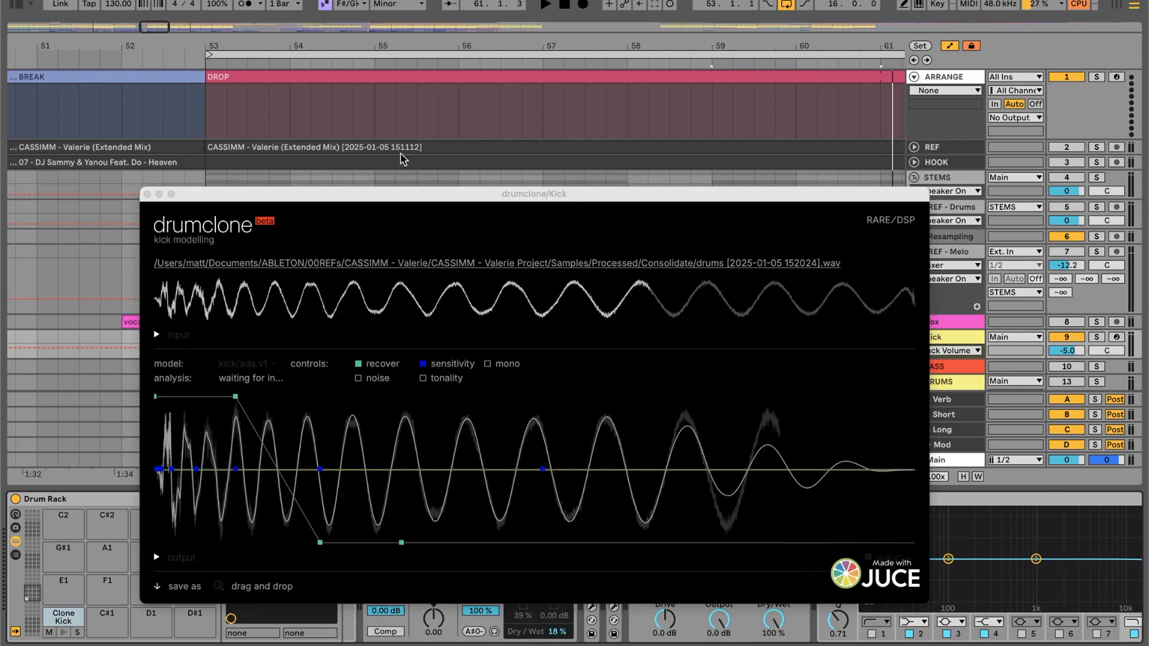
# - Audition the input kick and the modelled output in drumclone, and close the plug-in window
pyautogui.hscroll(-10, 211, 162)
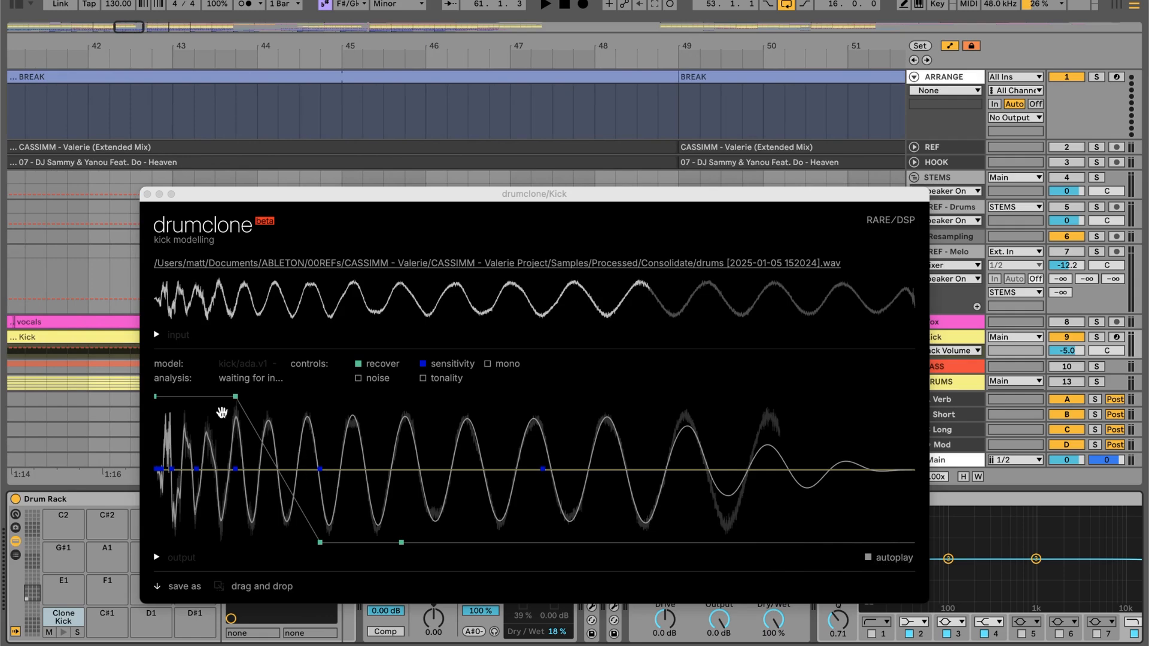
pyautogui.click(157, 336)
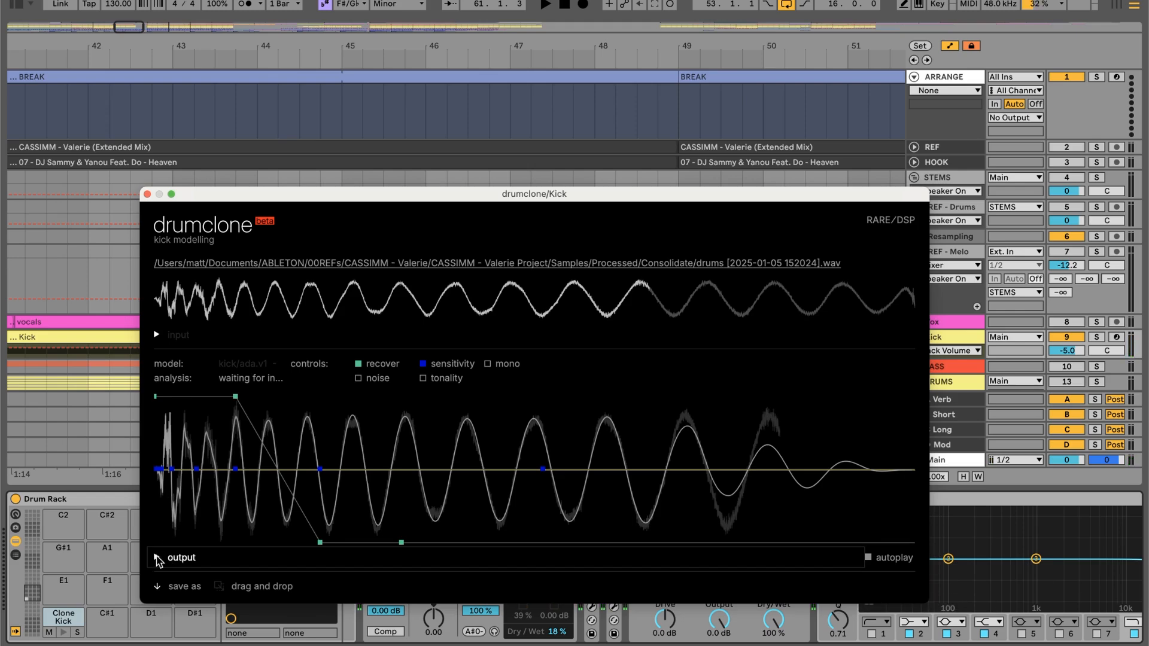
pyautogui.click(158, 558)
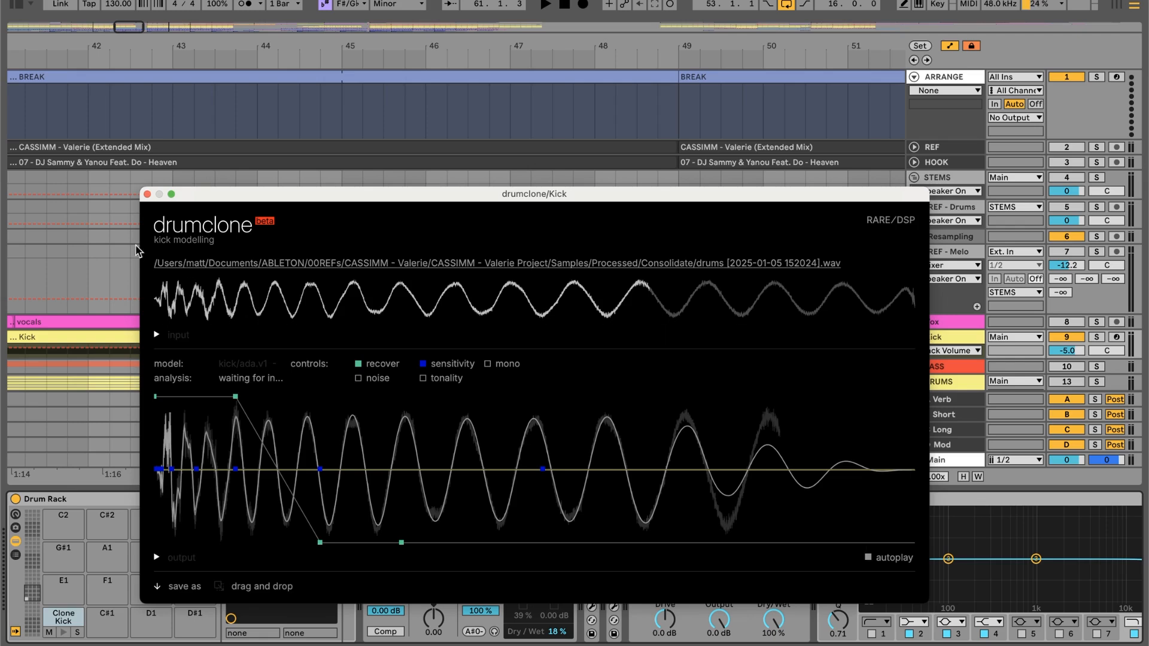
pyautogui.click(146, 194)
# - Return to the arrangement around bar 33 and select the Clone Kick pad in the Kick track's Drum Rack
pyautogui.hscroll(-2, 422, 267)
pyautogui.scroll(-1, 422, 267)
pyautogui.scroll(-1, 422, 264)
pyautogui.hscroll(-10, 422, 264)
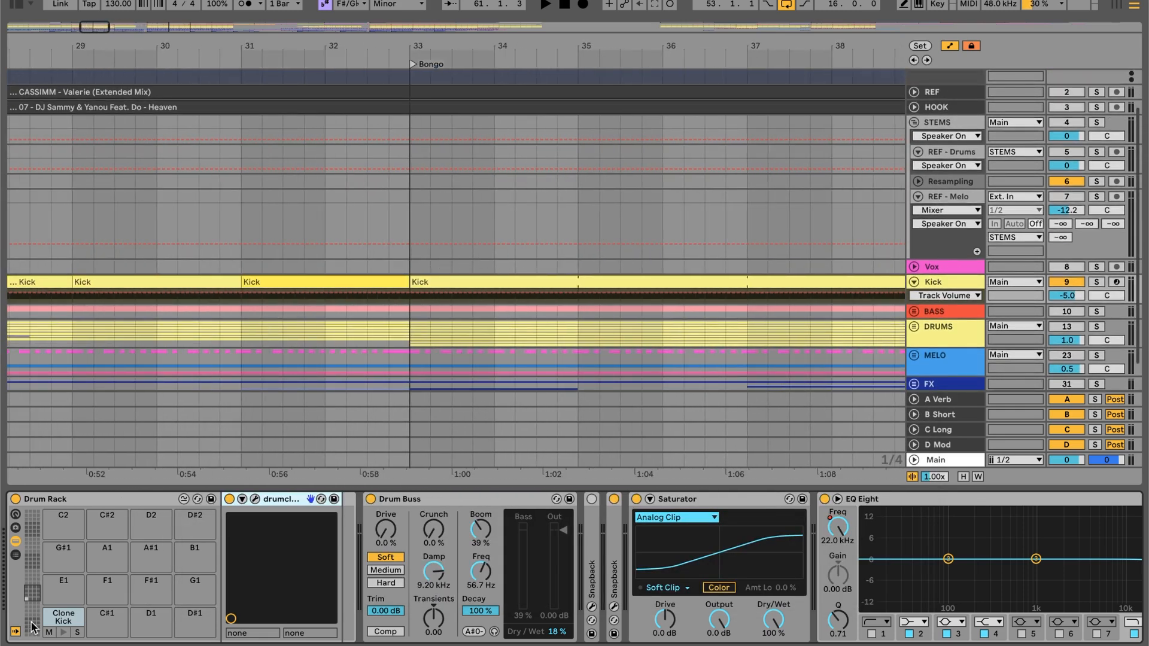
pyautogui.rightClick(63, 625)
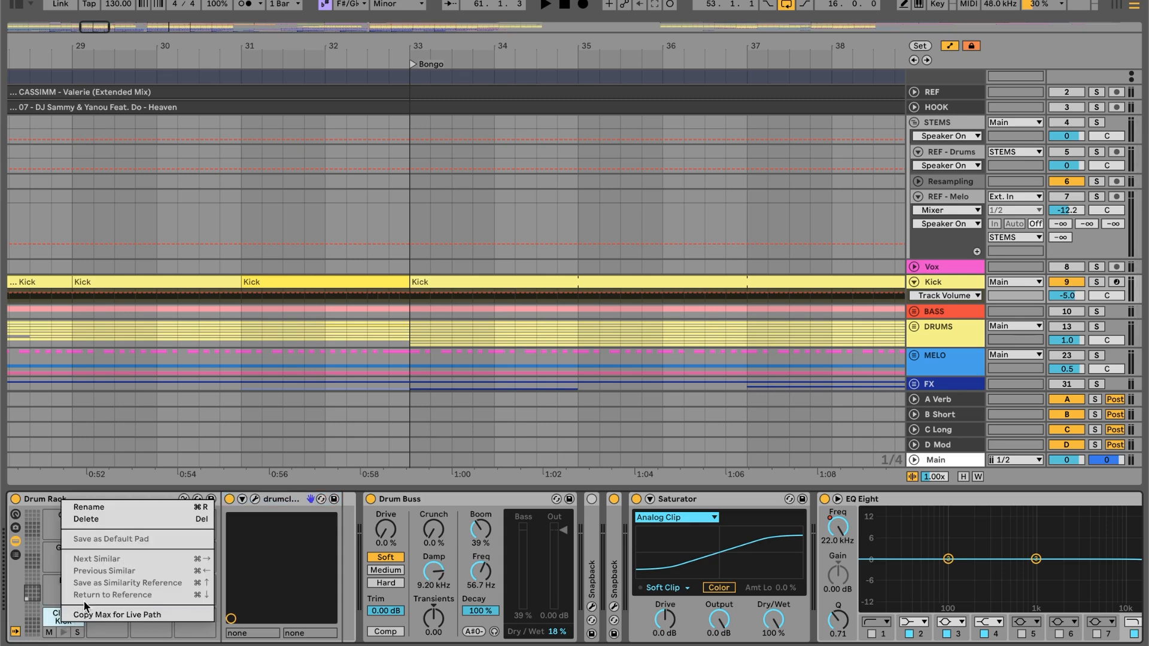
pyautogui.click(51, 624)
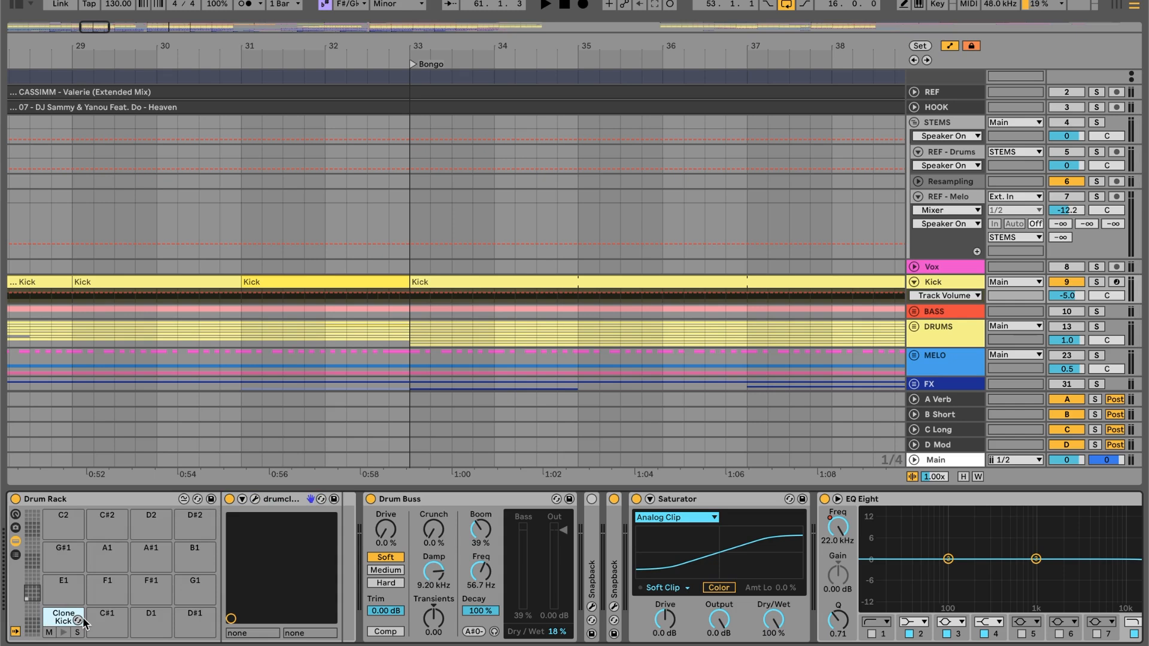
pyautogui.click(82, 624)
# - Select Drum Buss in the Kick device chain, and view the active Snapback plug-in's settings before closing its window
pyautogui.hscroll(1, 430, 528)
pyautogui.click(399, 502)
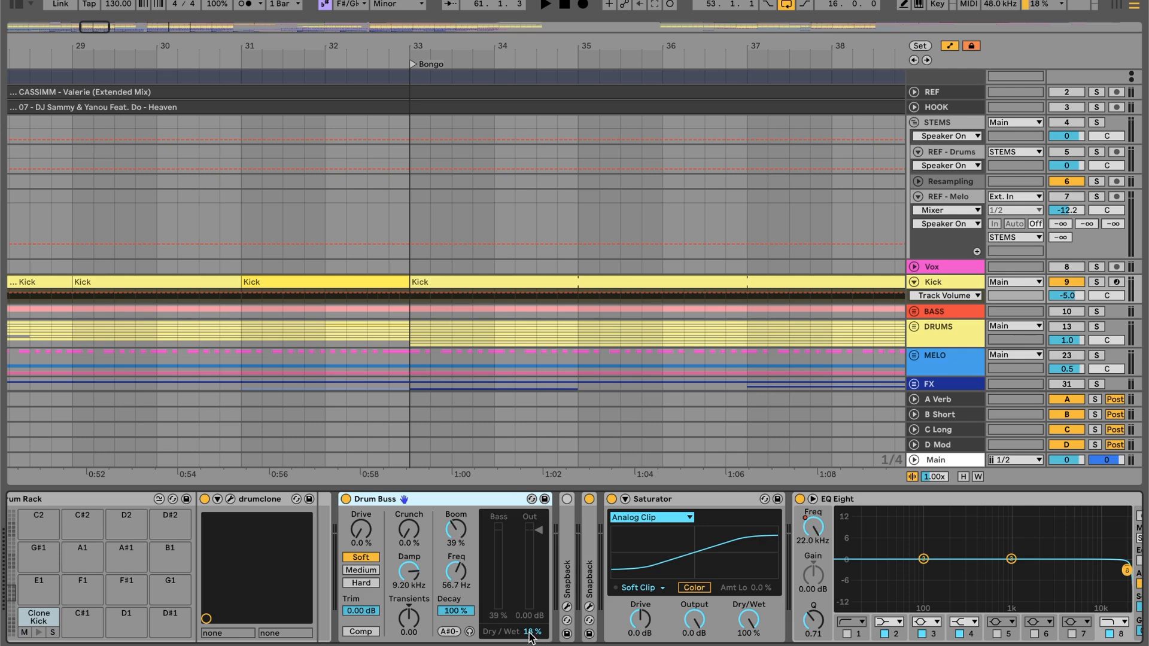
pyautogui.click(589, 607)
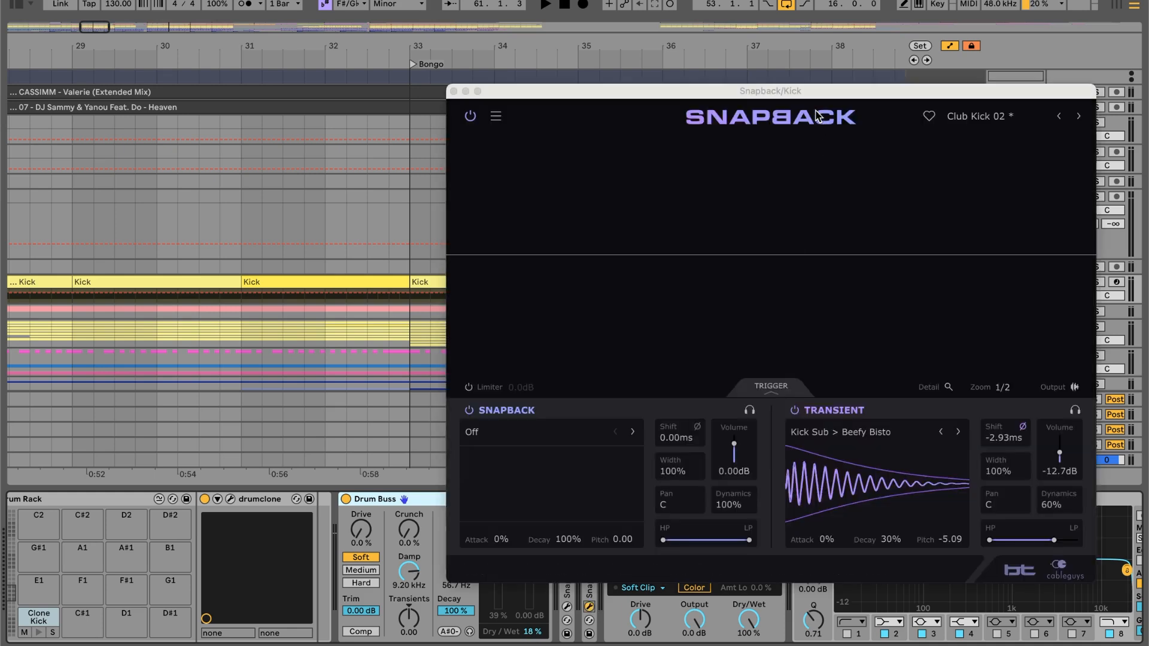
pyautogui.moveTo(802, 96); pyautogui.dragTo(547, 77)
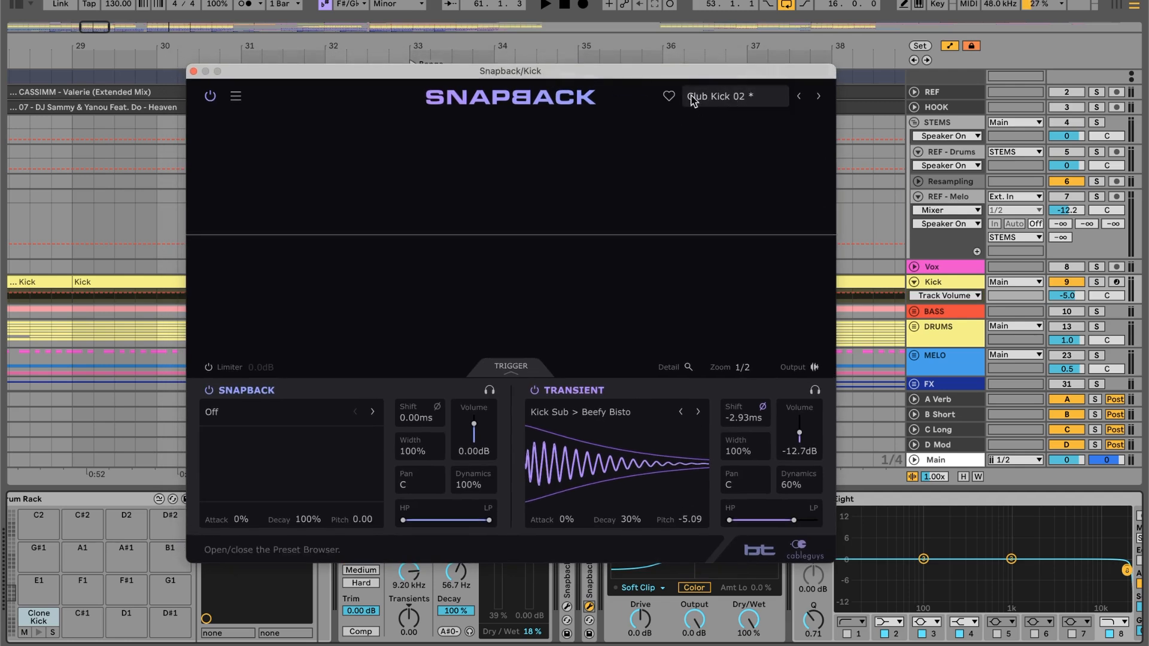
pyautogui.click(193, 72)
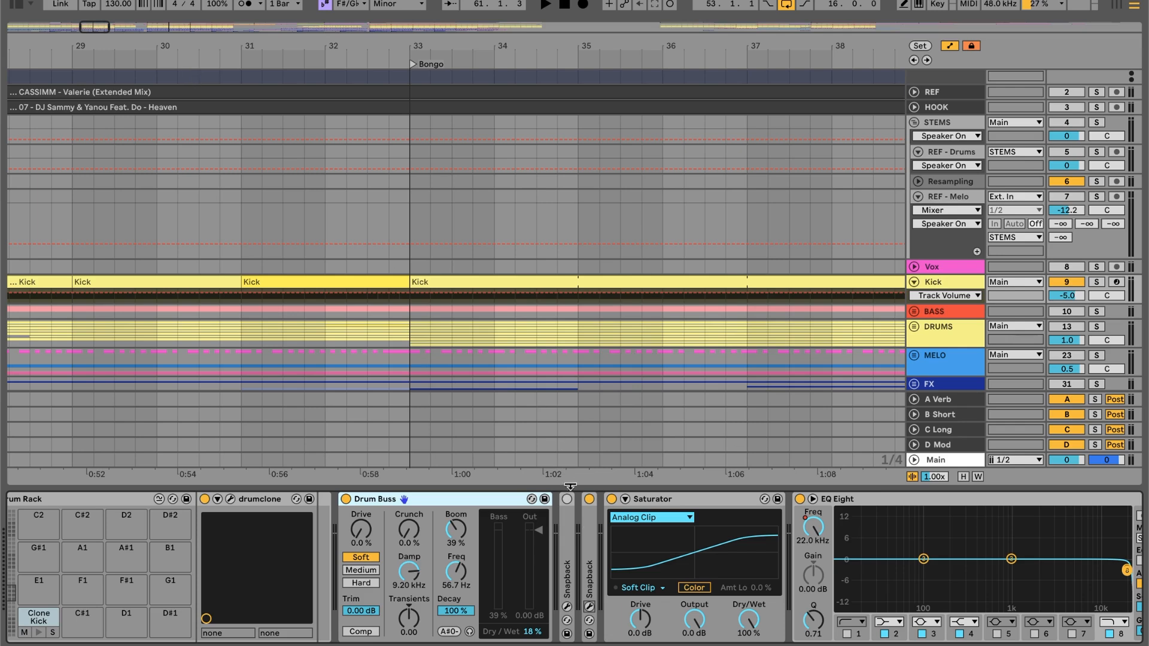
# - Switch filter band 1 of the Kick track's EQ Eight on and off repeatedly, leaving it off
pyautogui.hscroll(5, 587, 524)
pyautogui.hscroll(4, 449, 511)
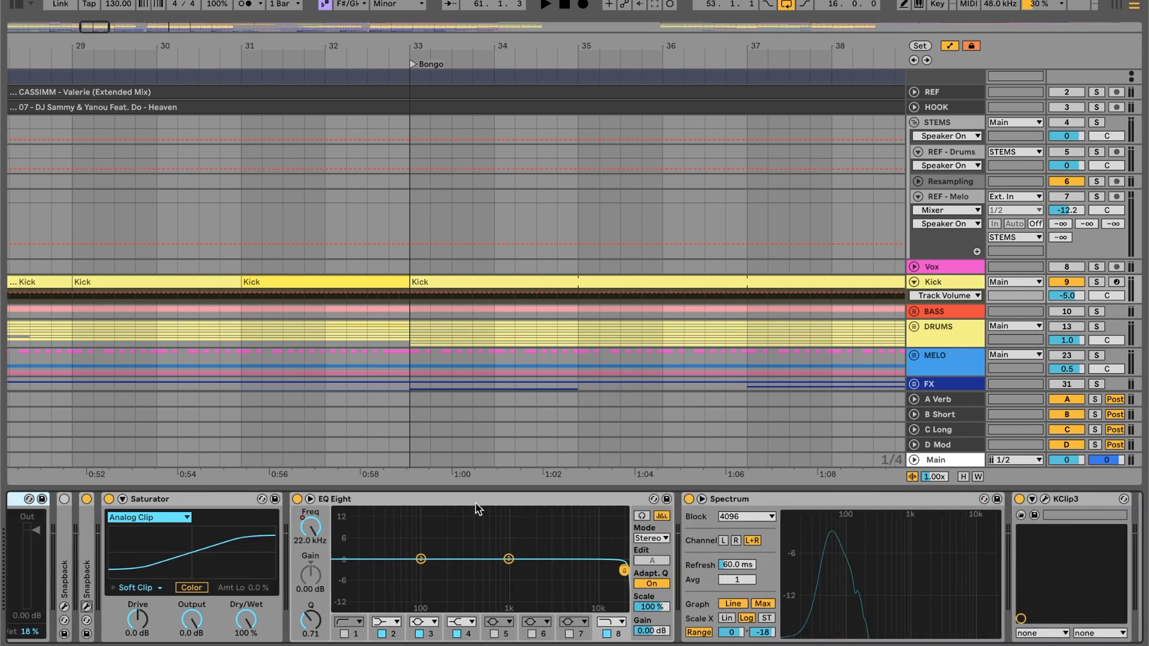
pyautogui.click(479, 509)
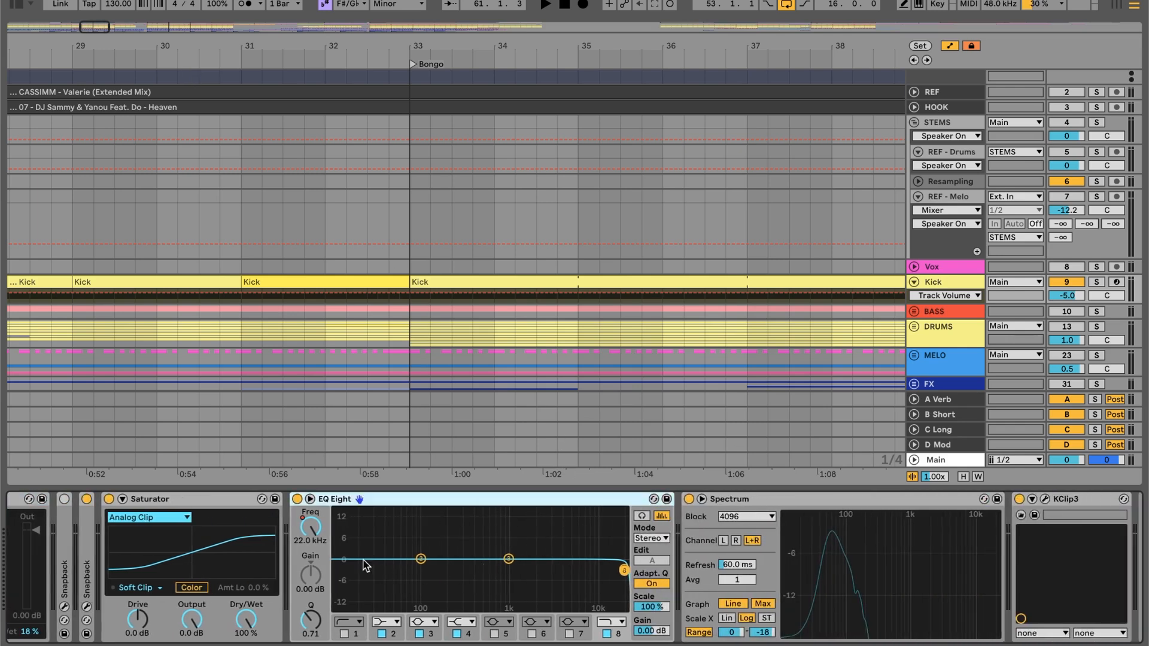
pyautogui.click(358, 640)
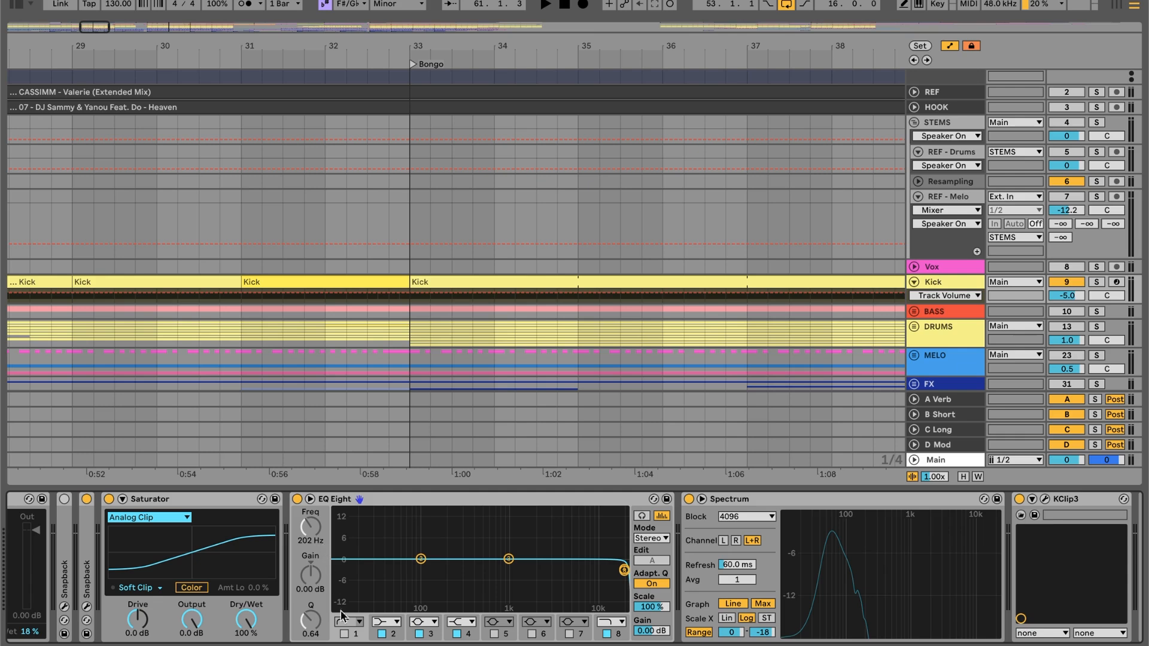
pyautogui.click(344, 634)
pyautogui.click(344, 634)
pyautogui.click(345, 635)
pyautogui.click(345, 635)
pyautogui.click(344, 635)
pyautogui.click(345, 635)
pyautogui.click(345, 634)
pyautogui.click(345, 634)
pyautogui.click(345, 635)
pyautogui.click(345, 635)
pyautogui.click(345, 634)
pyautogui.click(345, 635)
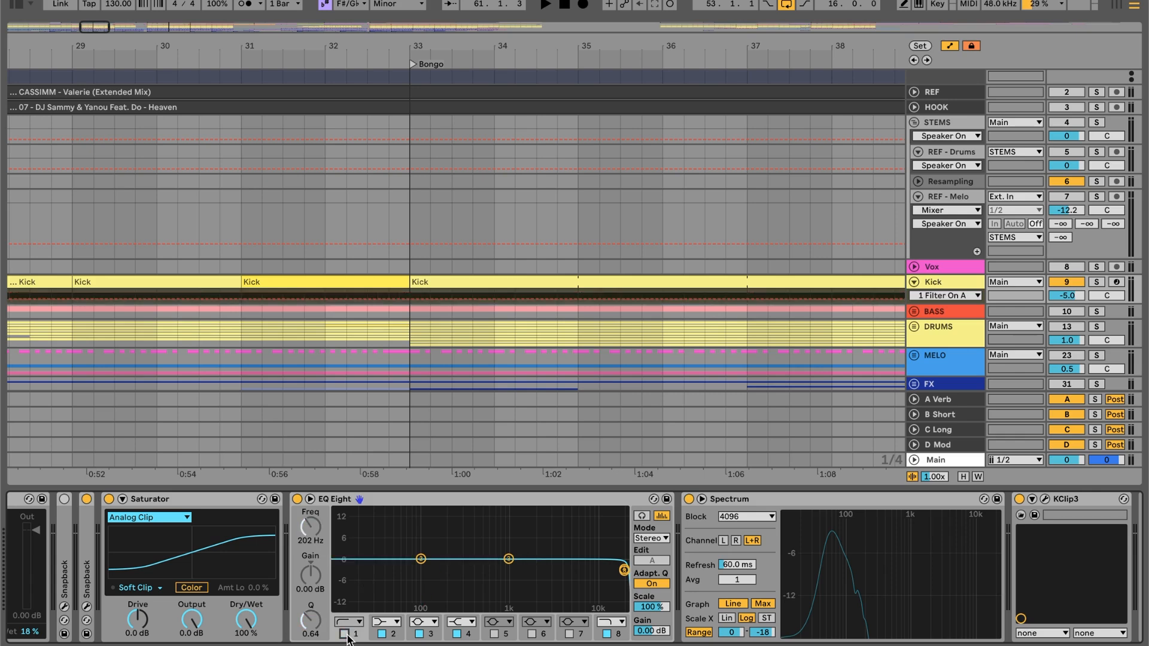
# - Show the end of the Kick track's device chain with Spectrum and KClip3
pyautogui.scroll(-3, 399, 606)
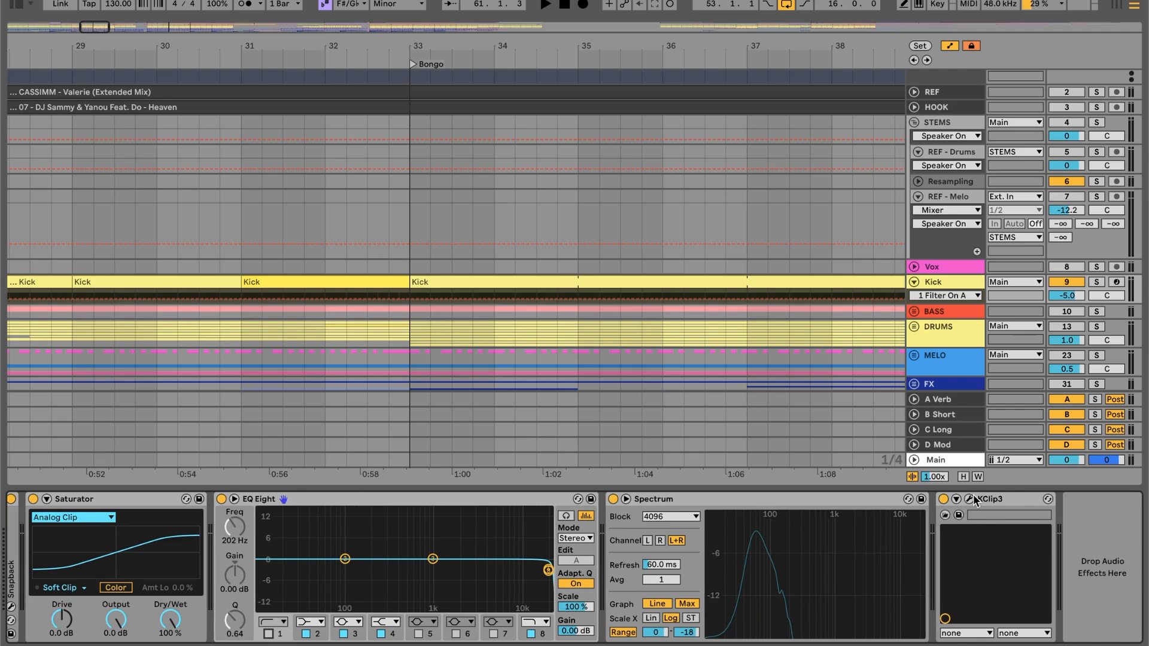
pyautogui.hscroll(-5, 545, 277)
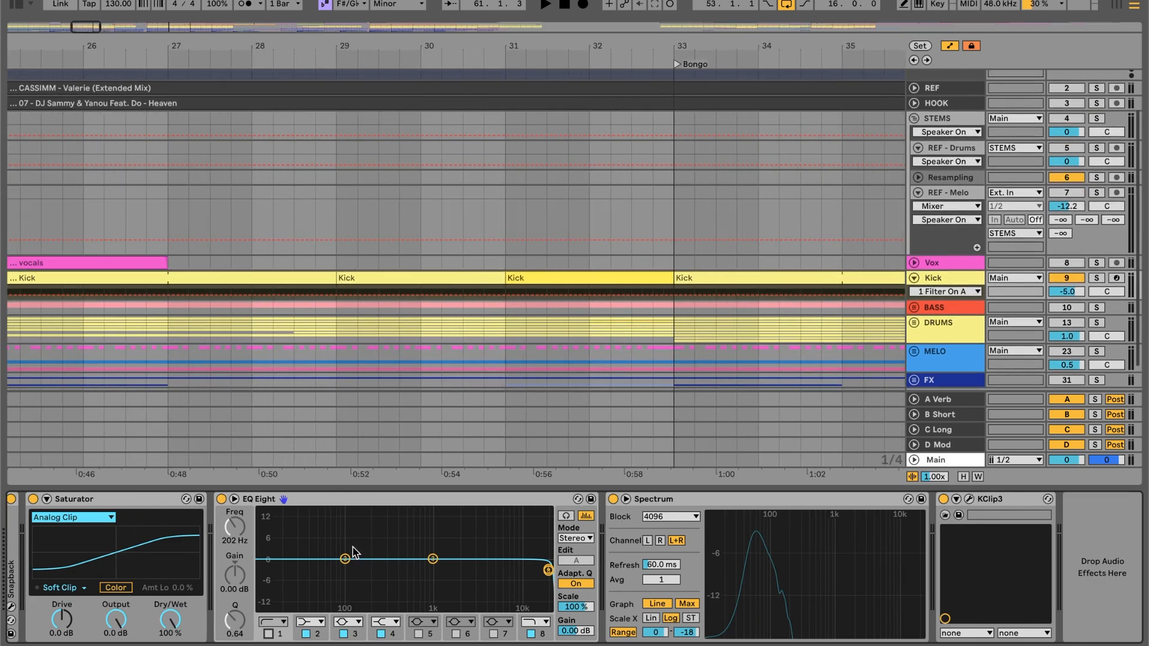
pyautogui.scroll(1, 353, 554)
pyautogui.scroll(10, 353, 554)
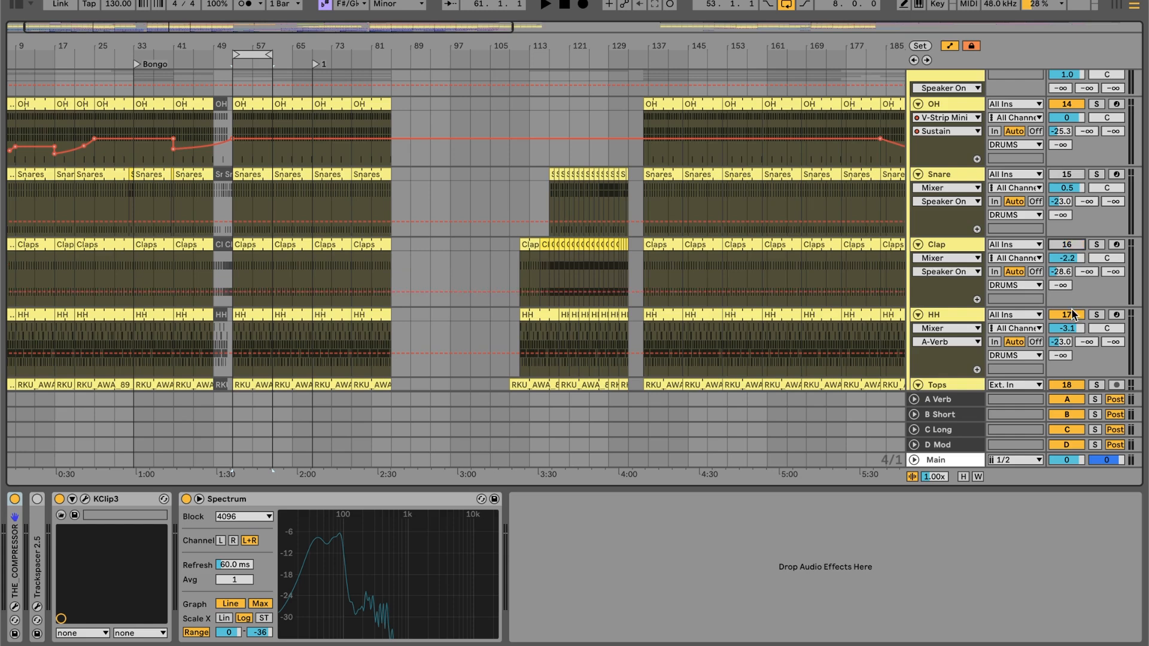
# - Mute the HH, Tops, 19 chl_prclp, 20 T_TSDR_1 and 21 STCR2_DA tracks in the DRUMS group
pyautogui.scroll(-3, 1073, 318)
pyautogui.scroll(-3, 1070, 270)
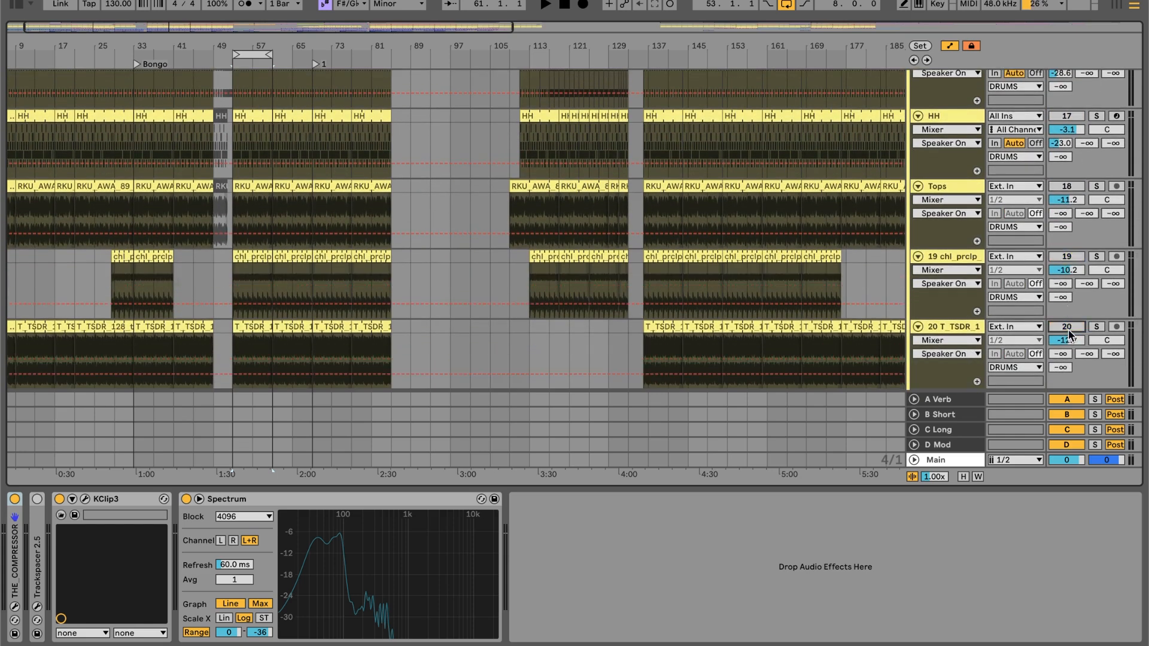
pyautogui.scroll(-2, 1069, 331)
pyautogui.scroll(-2, 1068, 331)
pyautogui.scroll(-2, 1068, 314)
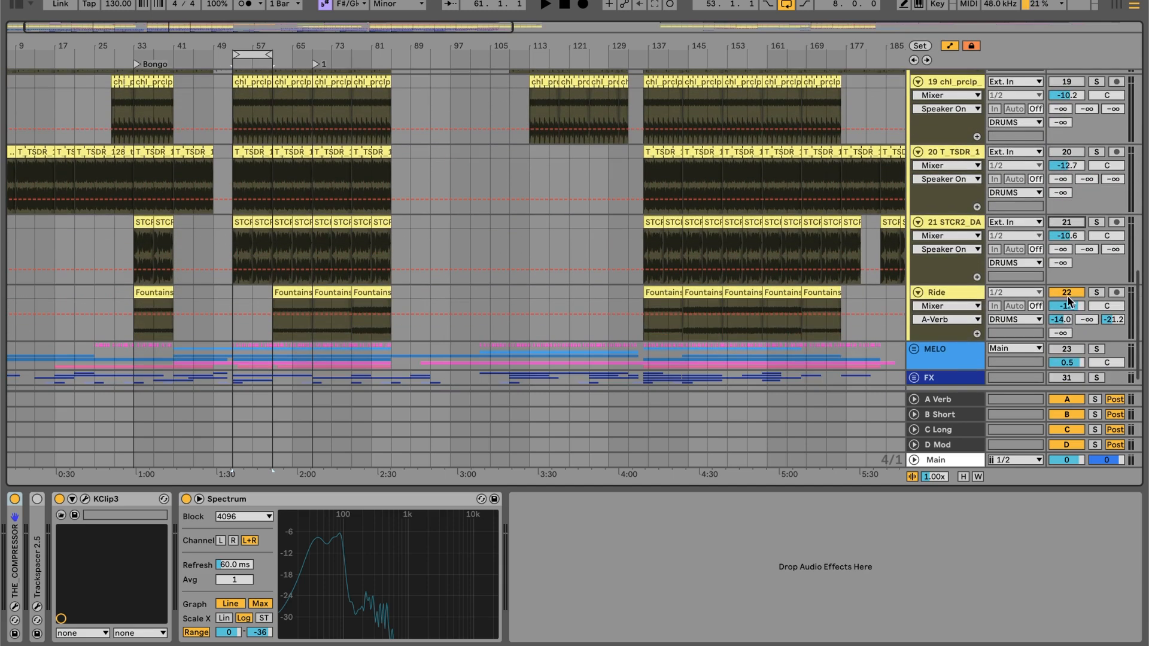
pyautogui.scroll(15, 1069, 298)
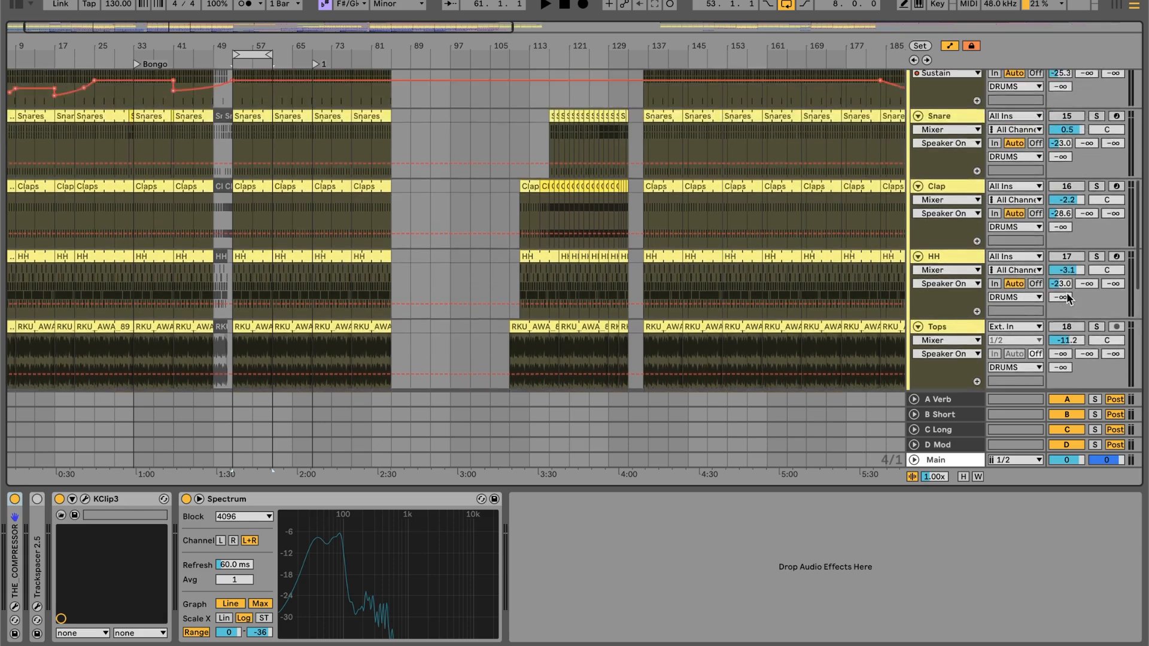
pyautogui.scroll(3, 1069, 298)
# - Play the looped section from bar 53 to bar 61 with the Kick and OH tracks active
pyautogui.press('+')
pyautogui.press('+')
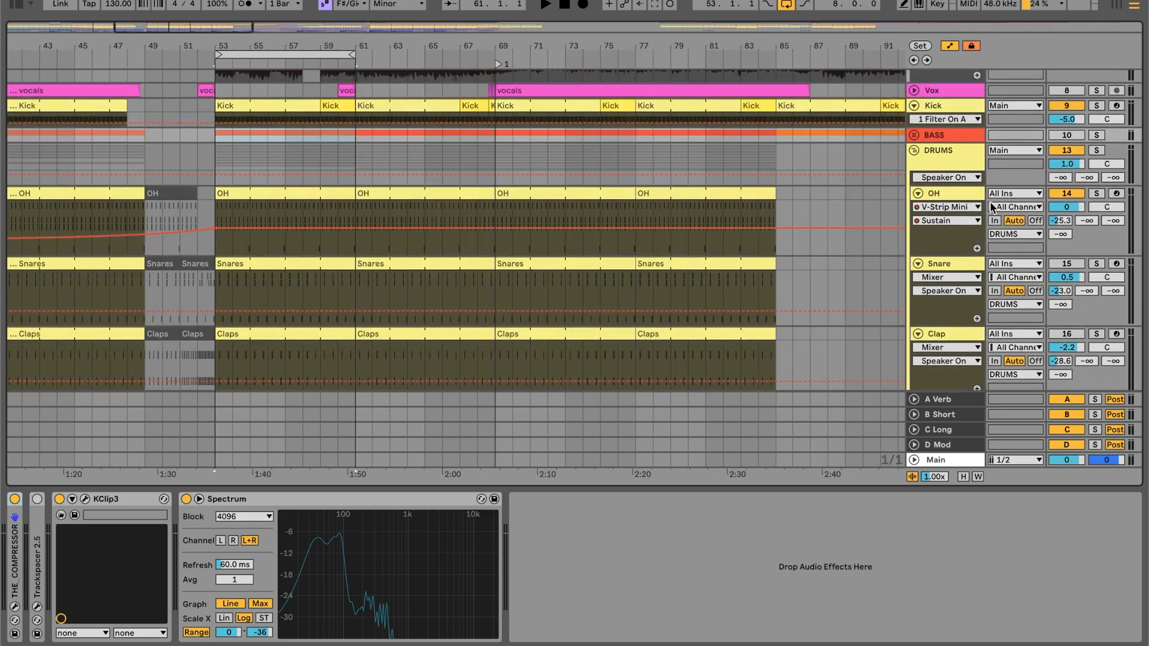
pyautogui.scroll(5, 213, 199)
pyautogui.press('space')
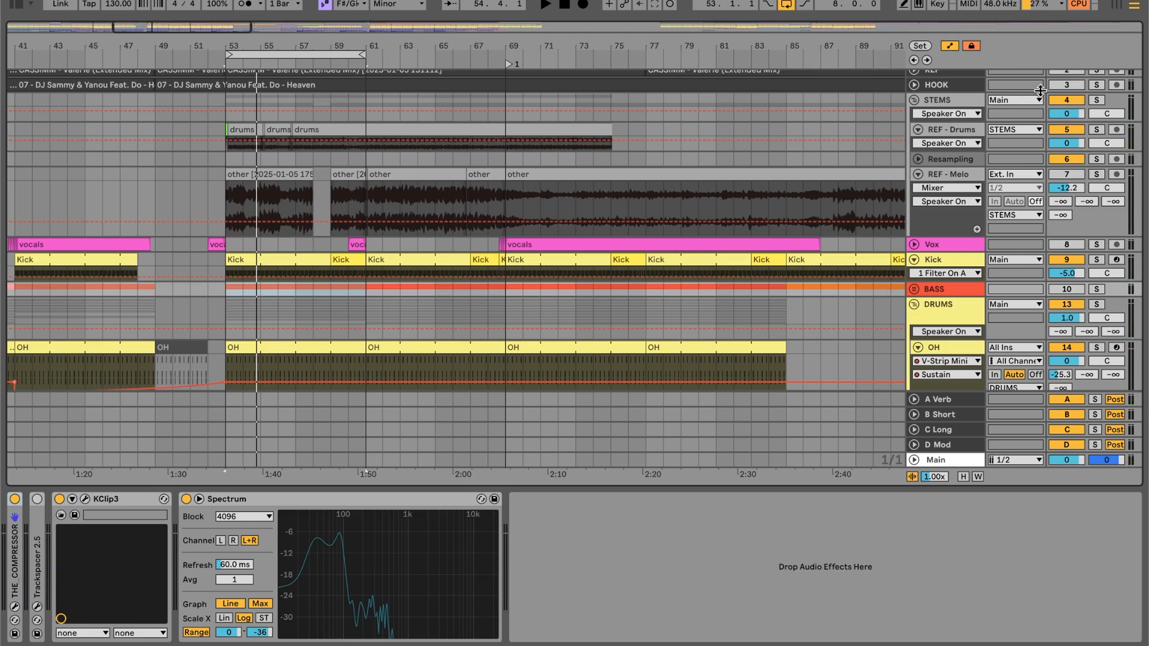
pyautogui.scroll(-3, 300, 285)
pyautogui.press('space')
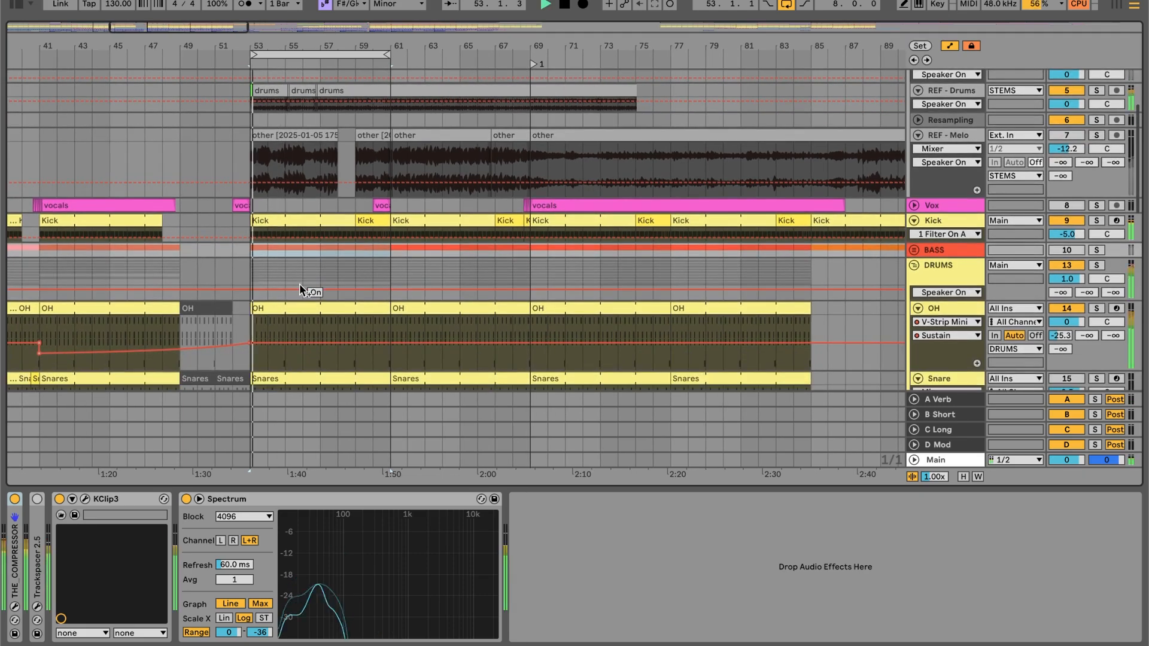
pyautogui.scroll(-3, 300, 285)
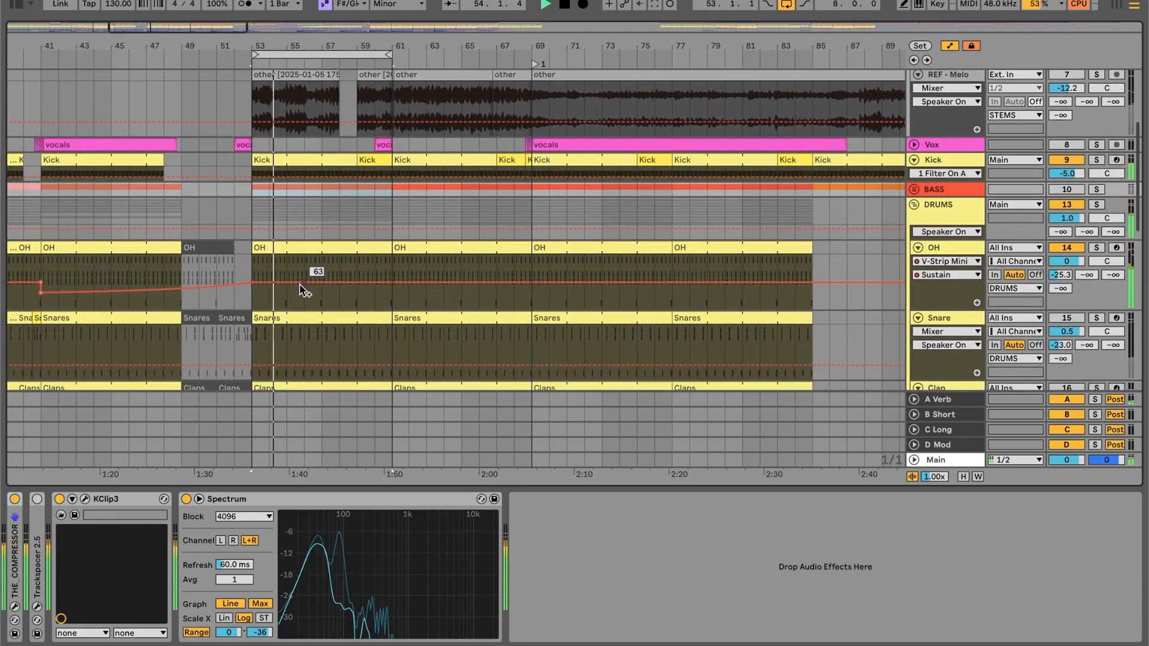
# - Show the OH clip at bar 53 in an enlarged note editor, and select its OH17 notes followed by its extracted drums notes
pyautogui.doubleClick(314, 252)
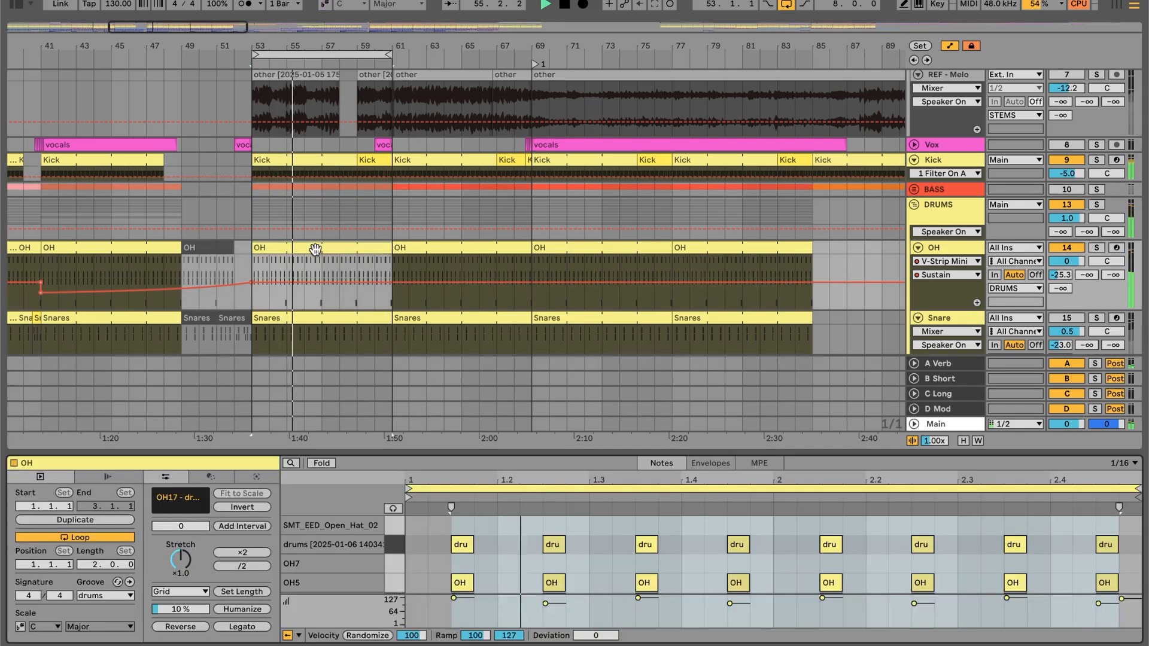
pyautogui.moveTo(528, 463); pyautogui.dragTo(529, 281)
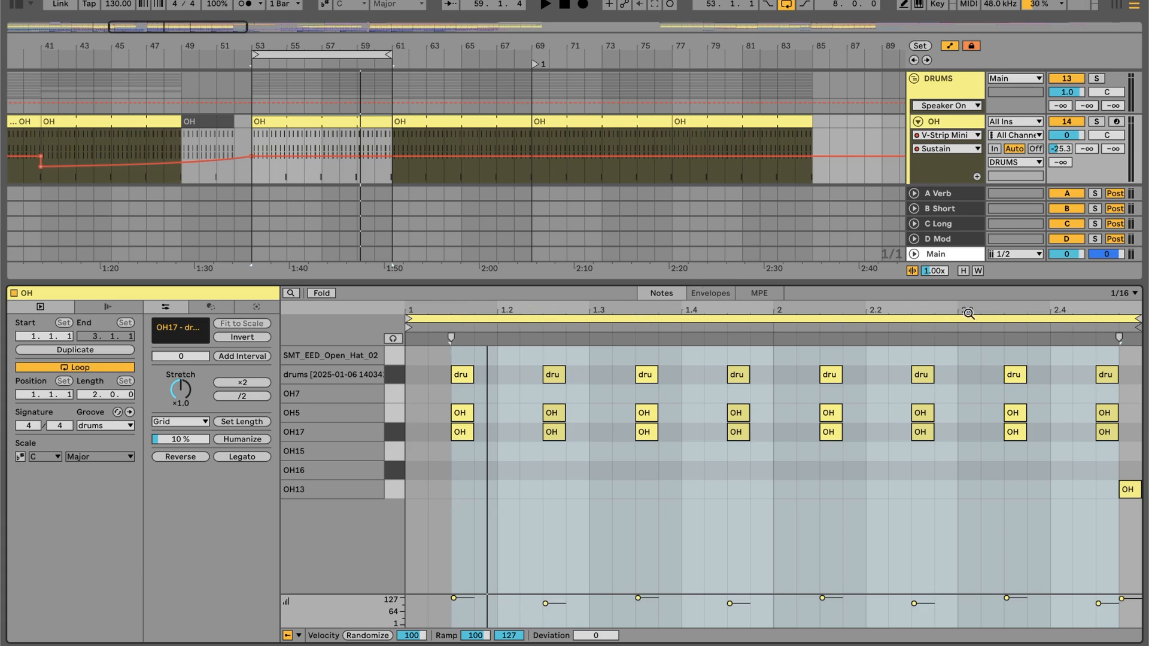
pyautogui.click(521, 492)
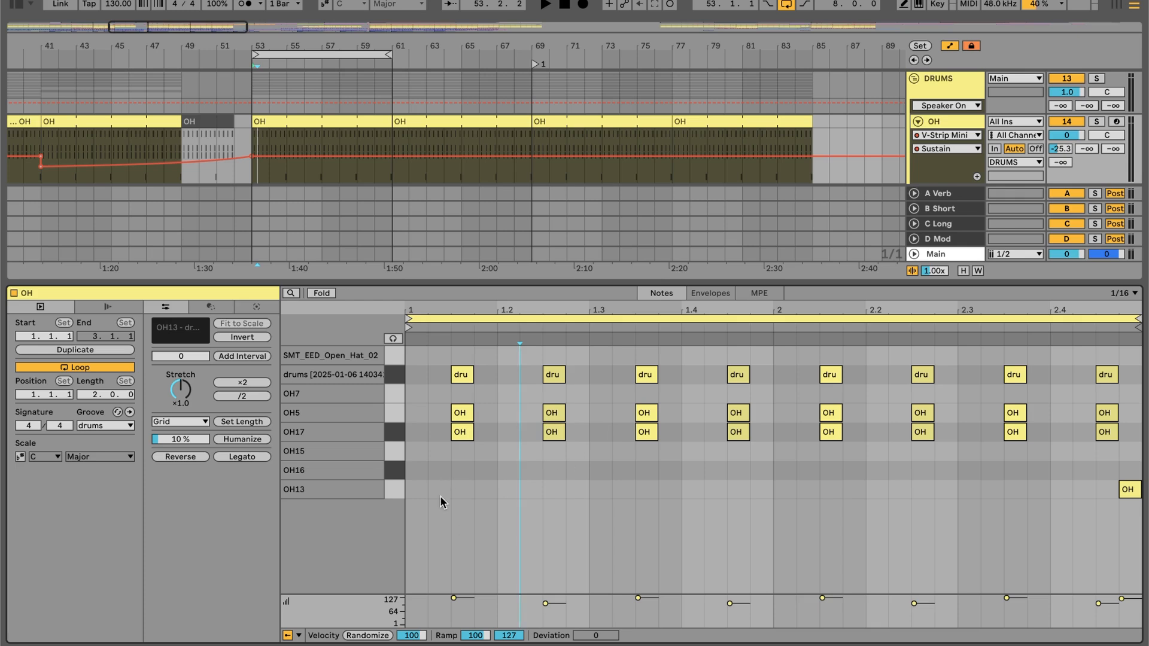
pyautogui.click(398, 434)
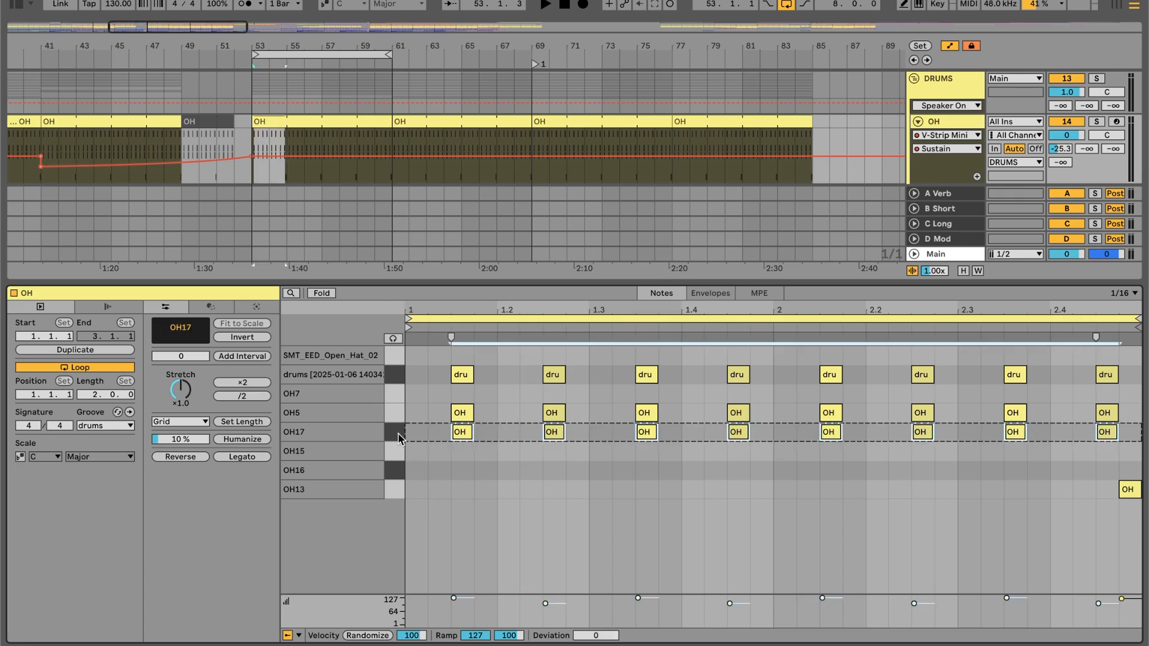
pyautogui.click(396, 381)
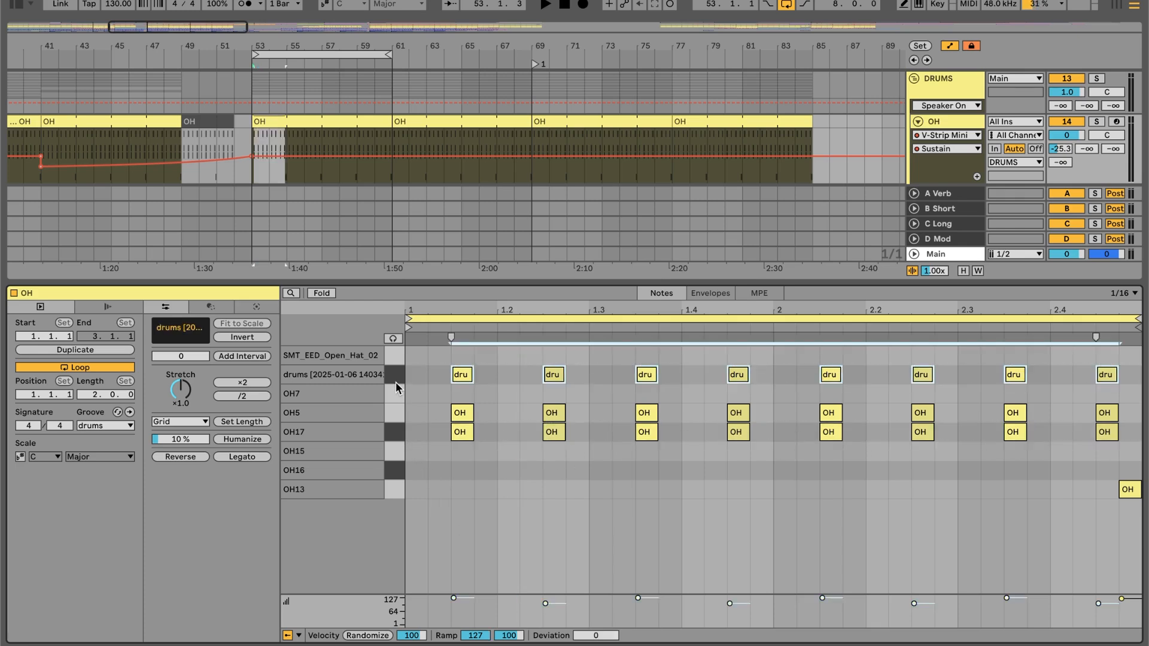
# - Audition the extracted drums sample, OH5 and OH17 pads in the OH track's Drum Rack
pyautogui.hotkey('shift', 'Tab')
pyautogui.click(150, 601)
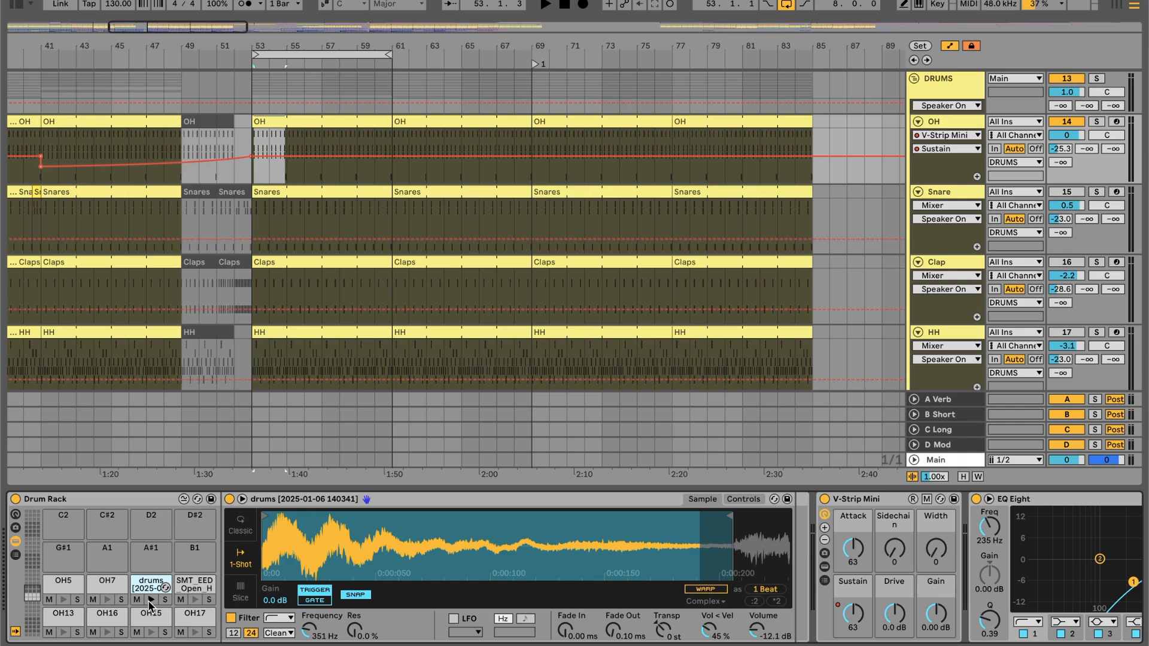
pyautogui.hotkey('shift', 'Tab')
pyautogui.click(63, 599)
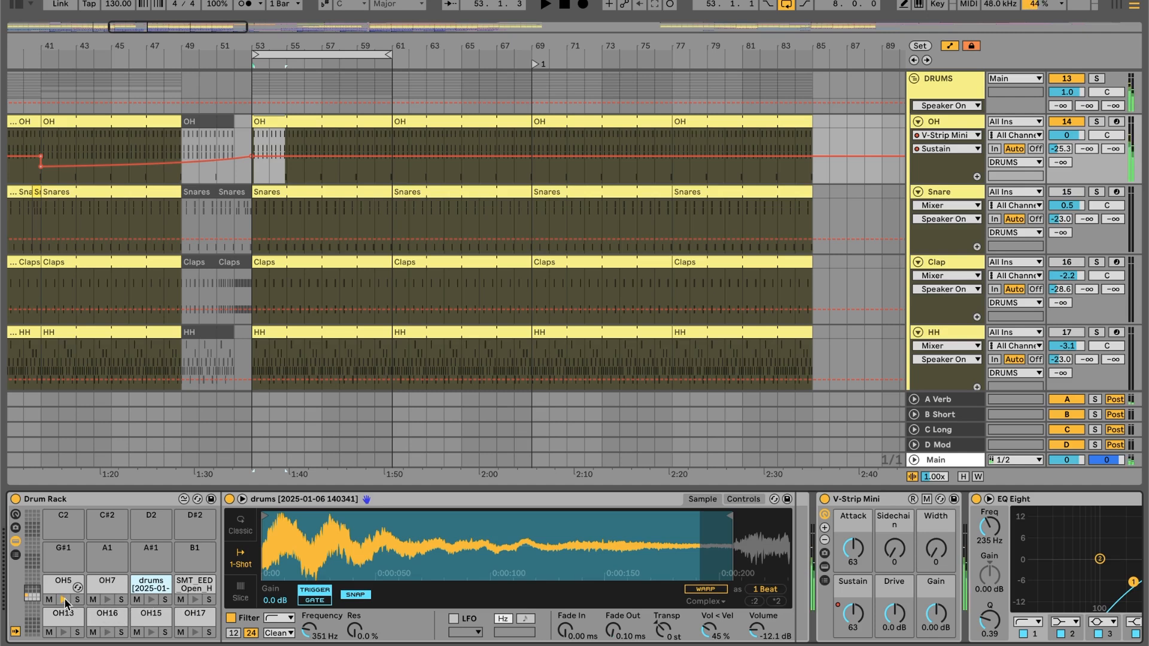
pyautogui.click(194, 634)
pyautogui.click(198, 633)
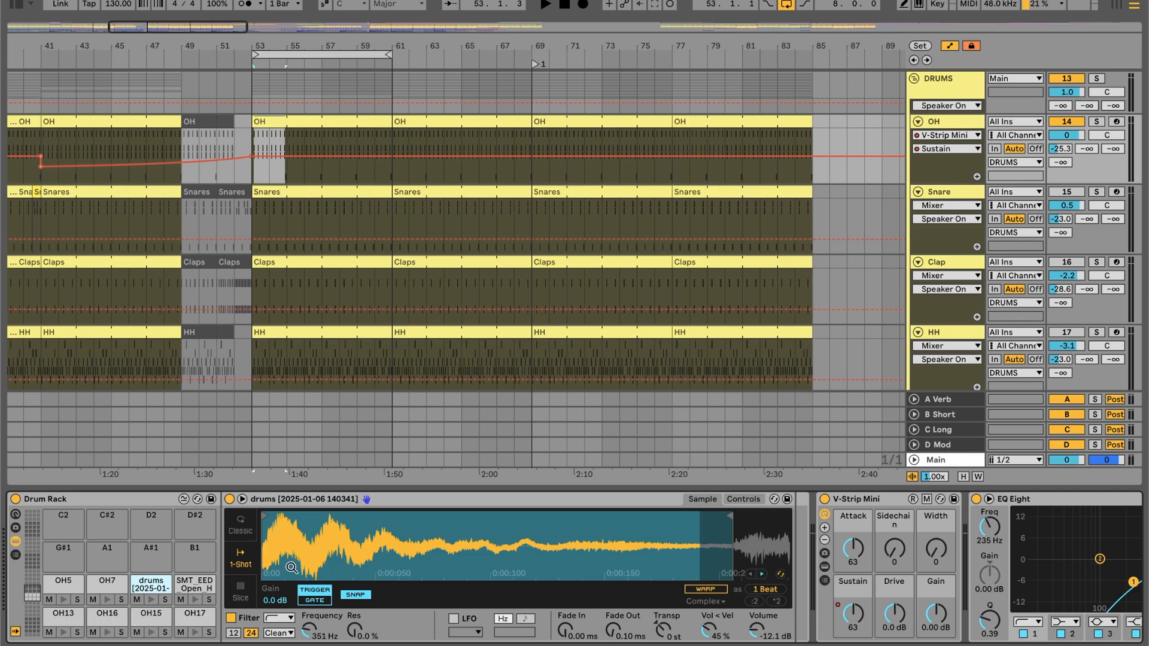
pyautogui.click(965, 123)
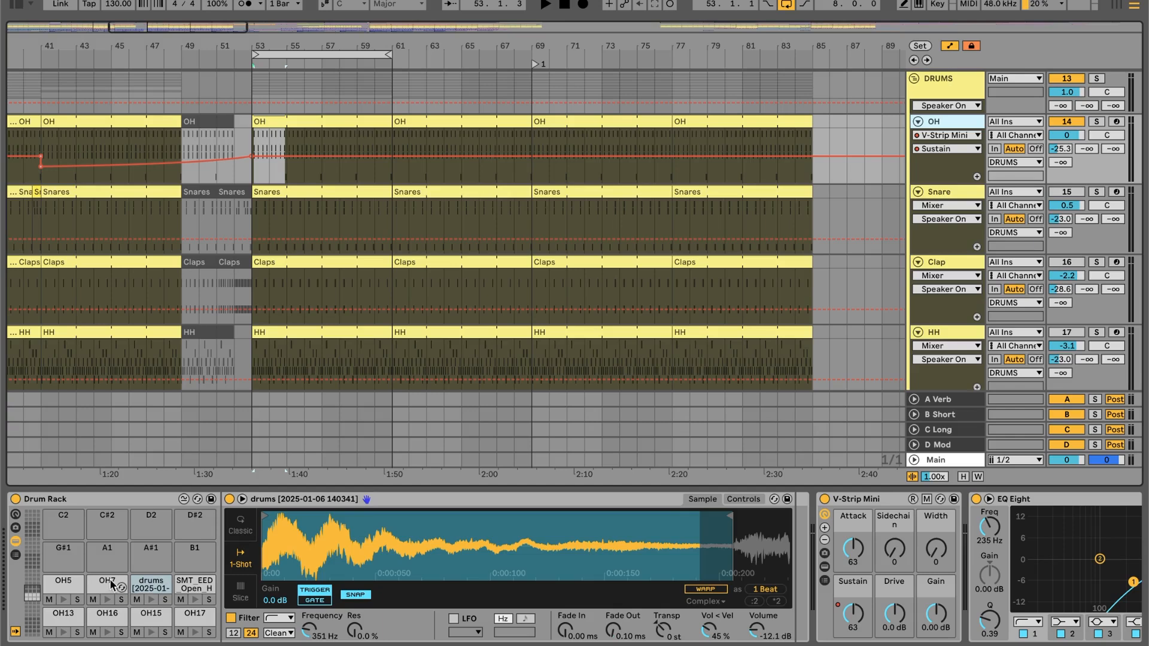
pyautogui.rightClick(152, 587)
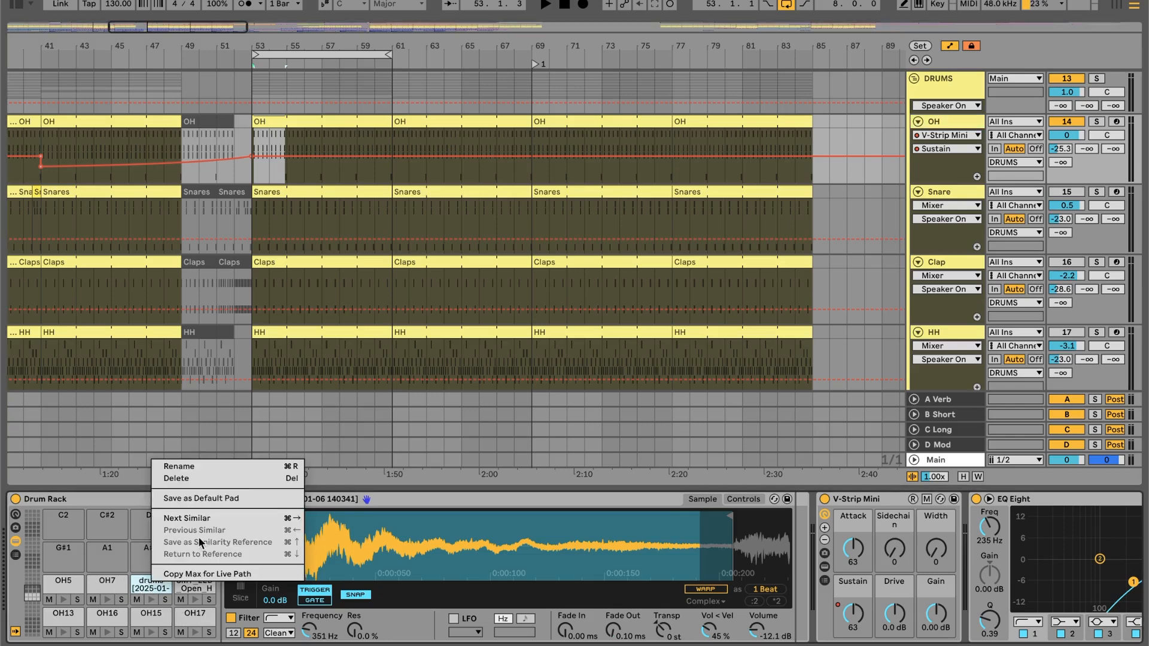
pyautogui.click(97, 590)
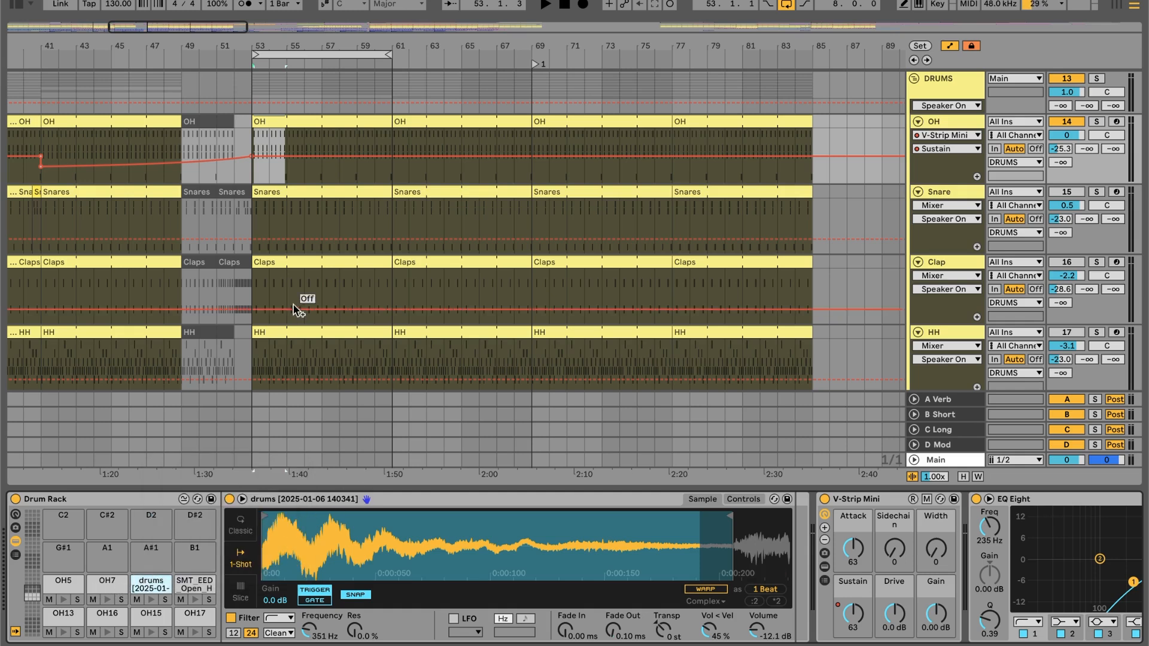
# - Select the OH13 note at the end of the OH clip's second bar, and return to the OH track's devices
pyautogui.doubleClick(312, 120)
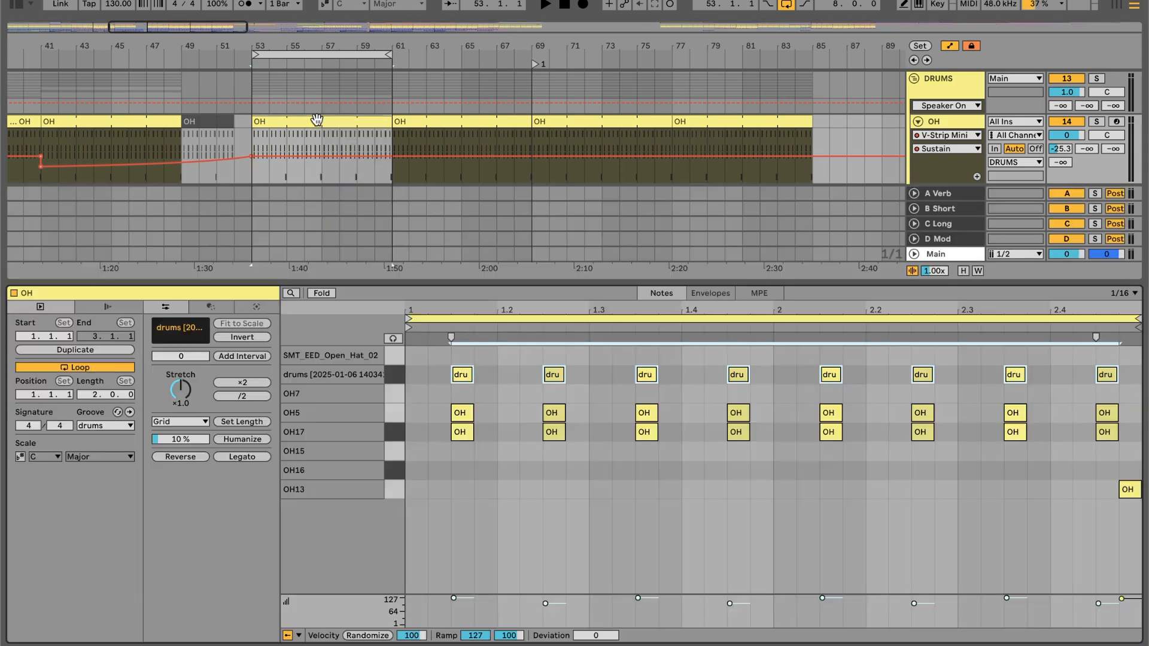
pyautogui.click(1126, 492)
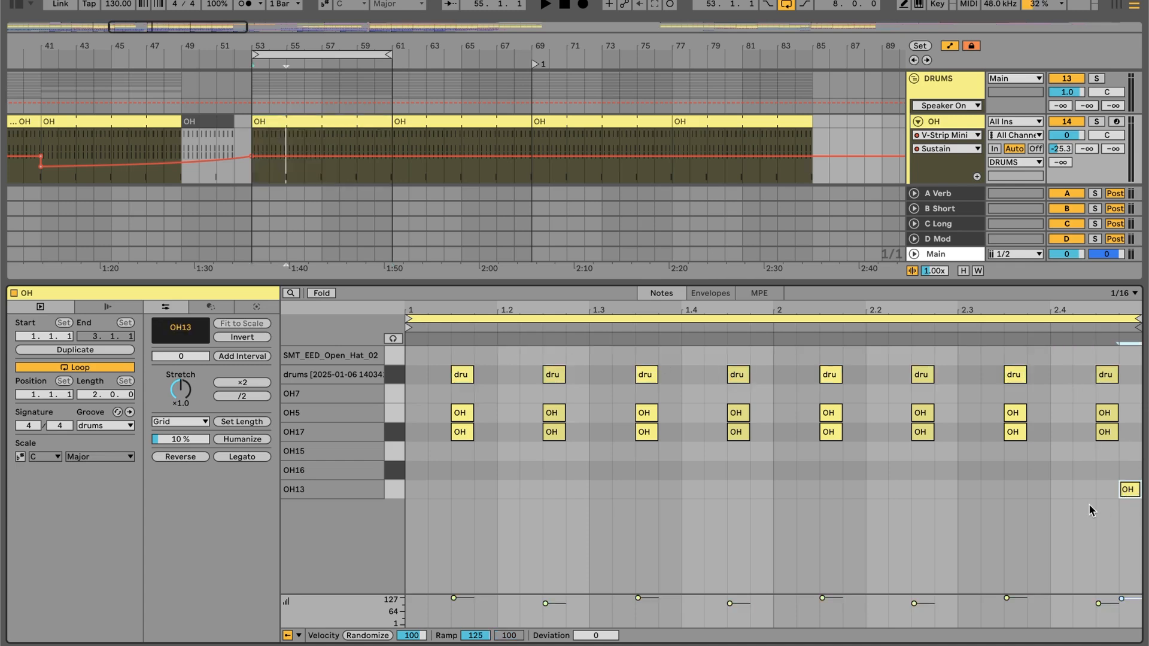
pyautogui.hotkey('shift', 'Tab')
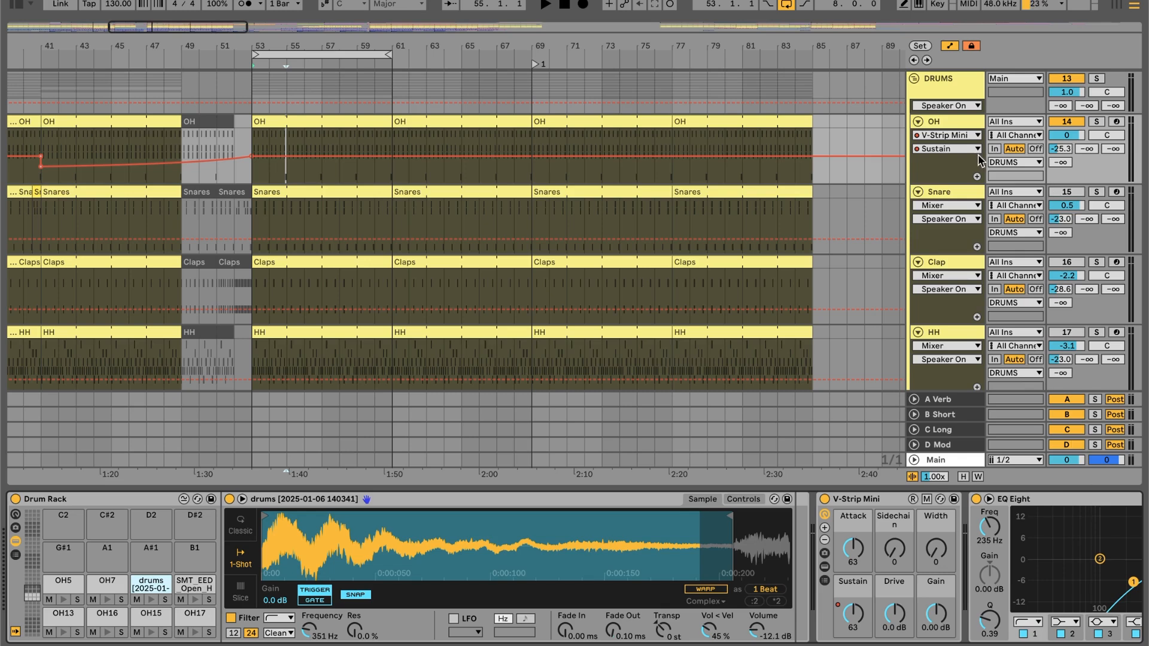
pyautogui.click(947, 125)
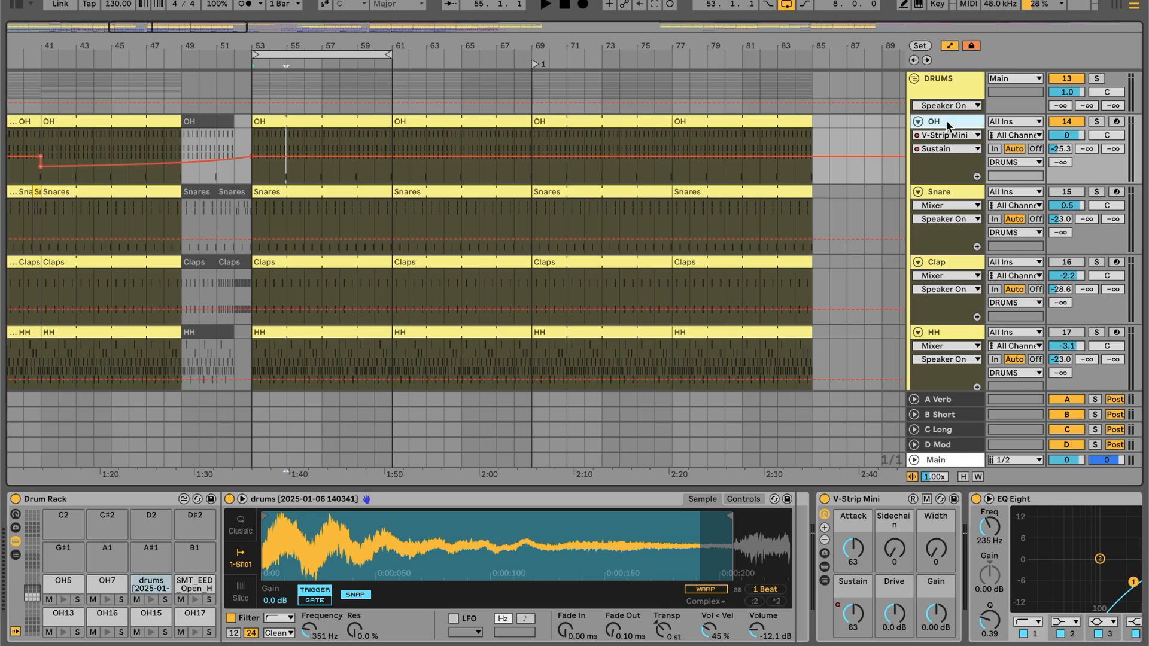
# - Show the V-Strip Mini and EQ Eight that follow the OH track's Drum Rack, and play the loop from bar 53
pyautogui.scroll(4, 734, 223)
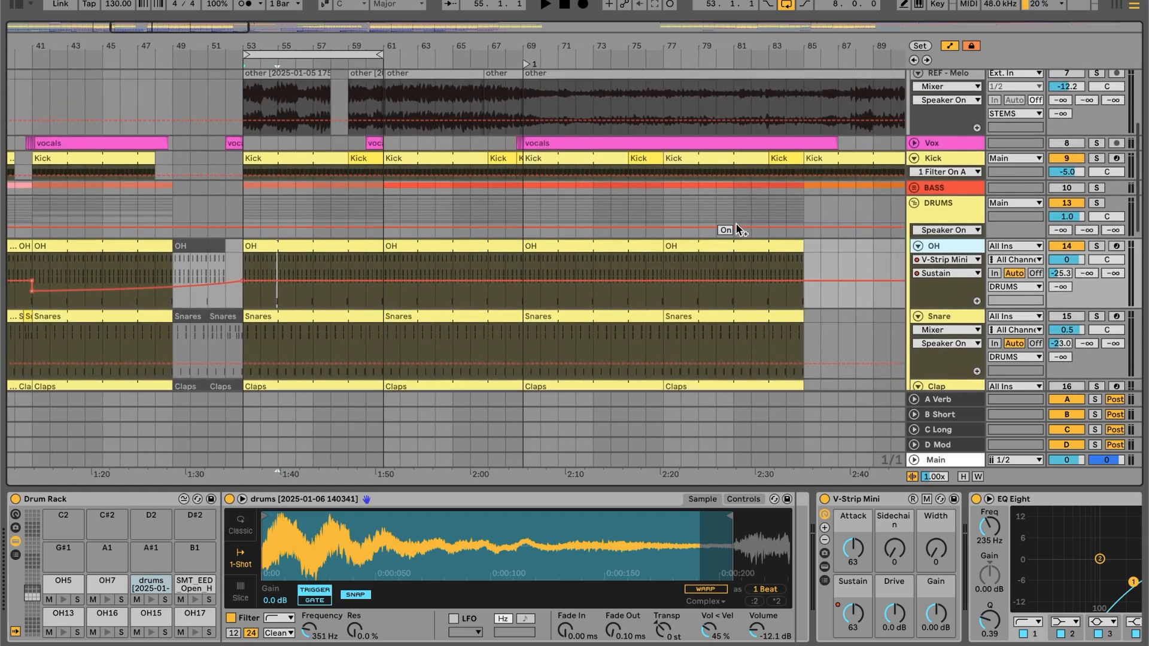
pyautogui.scroll(1, 736, 224)
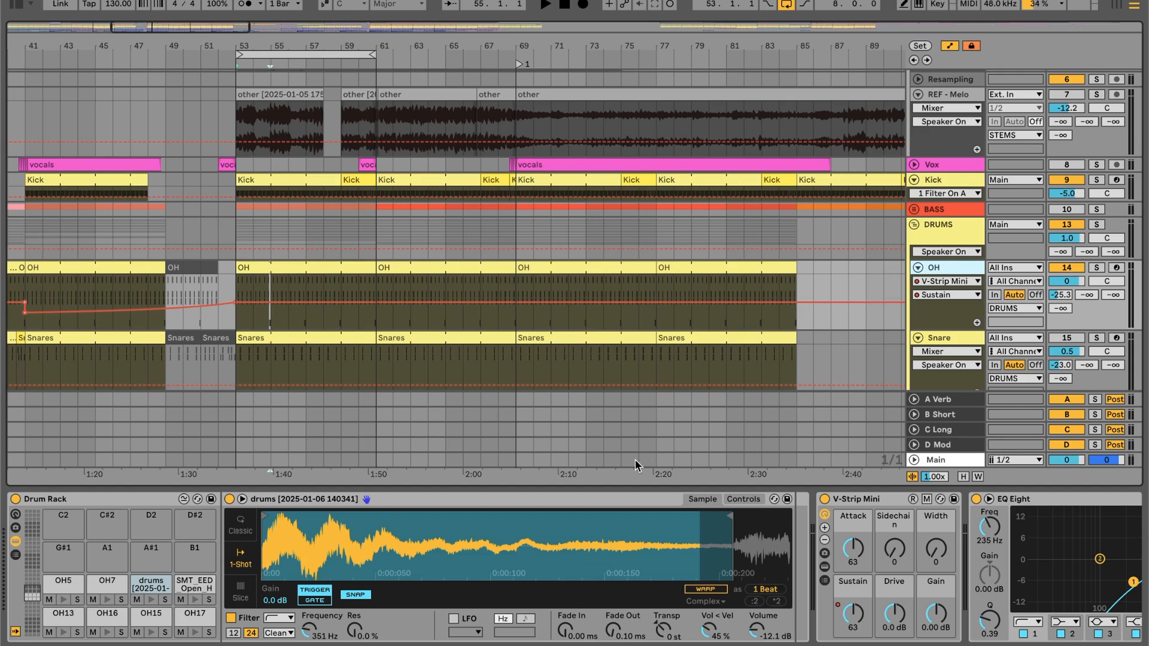
pyautogui.hscroll(5, 558, 539)
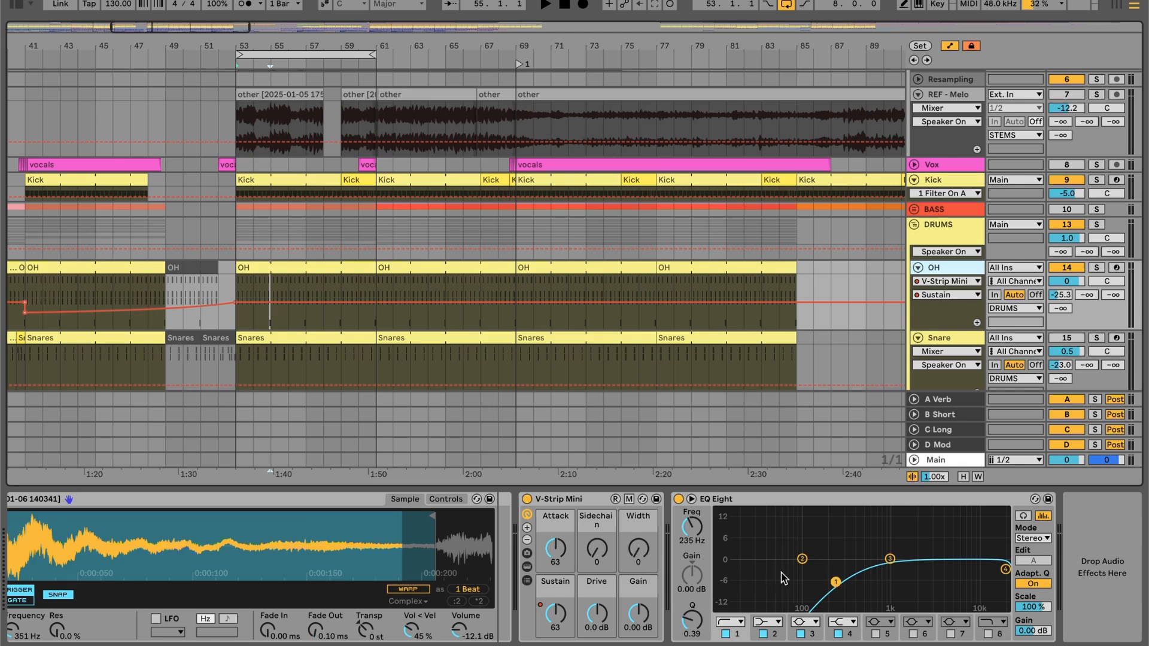
pyautogui.scroll(-3, 631, 328)
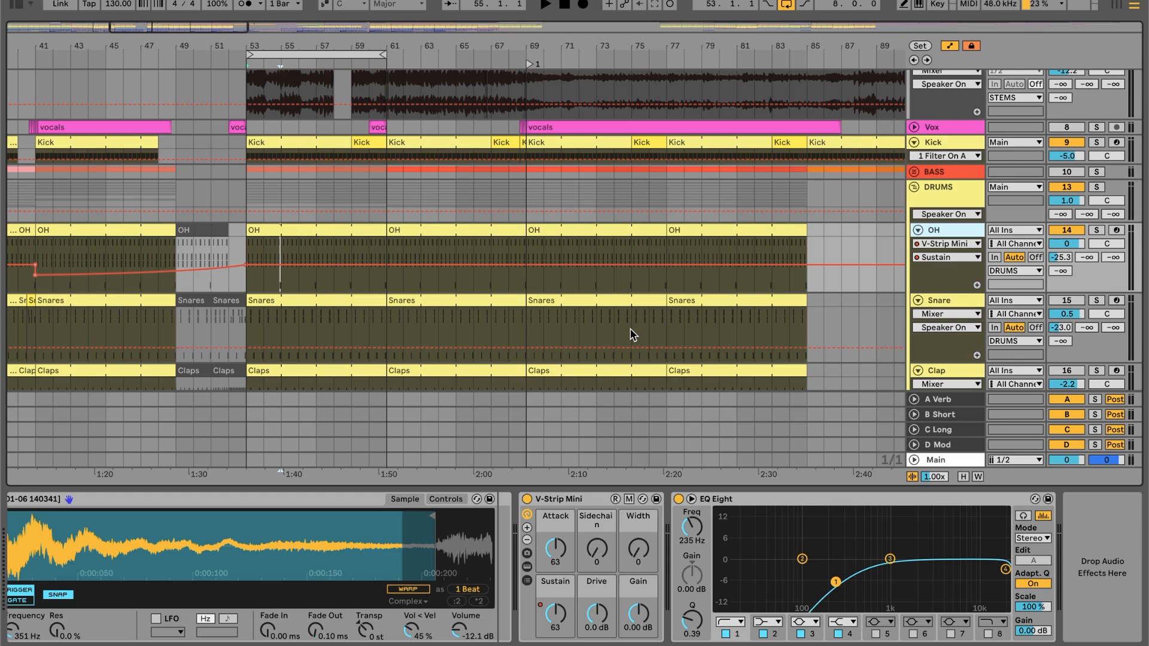
pyautogui.press('space')
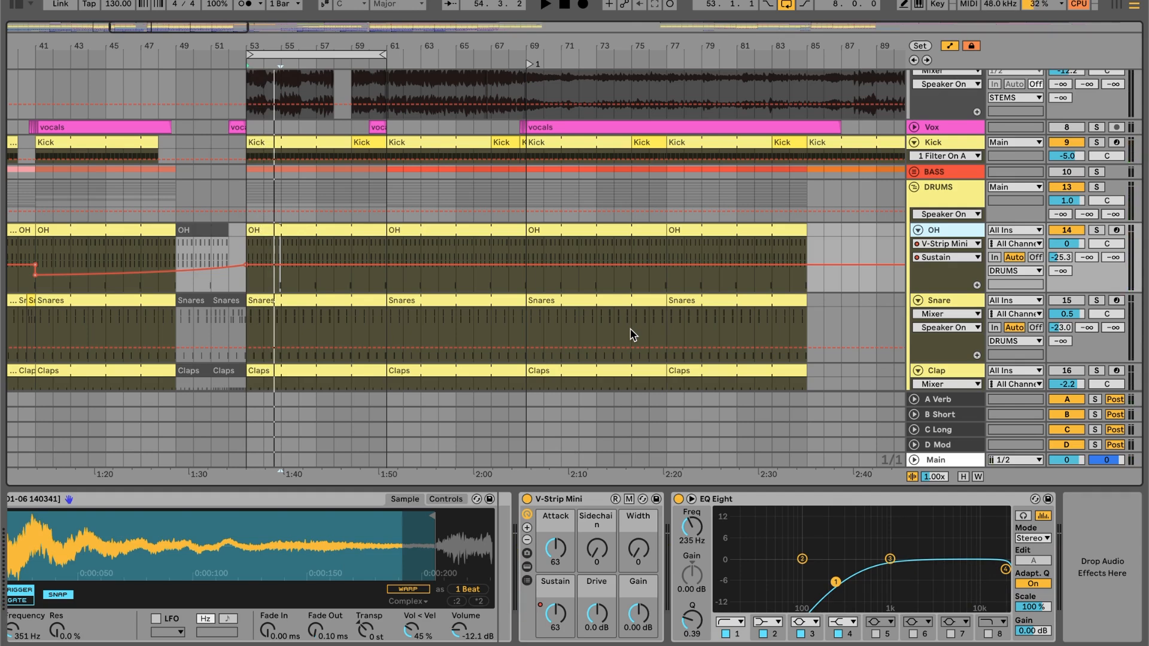
# - Activate the Snare track, open its Snares clip at bar 53 in the note editor, and play the loop
pyautogui.click(1068, 300)
pyautogui.doubleClick(333, 300)
pyautogui.press('space')
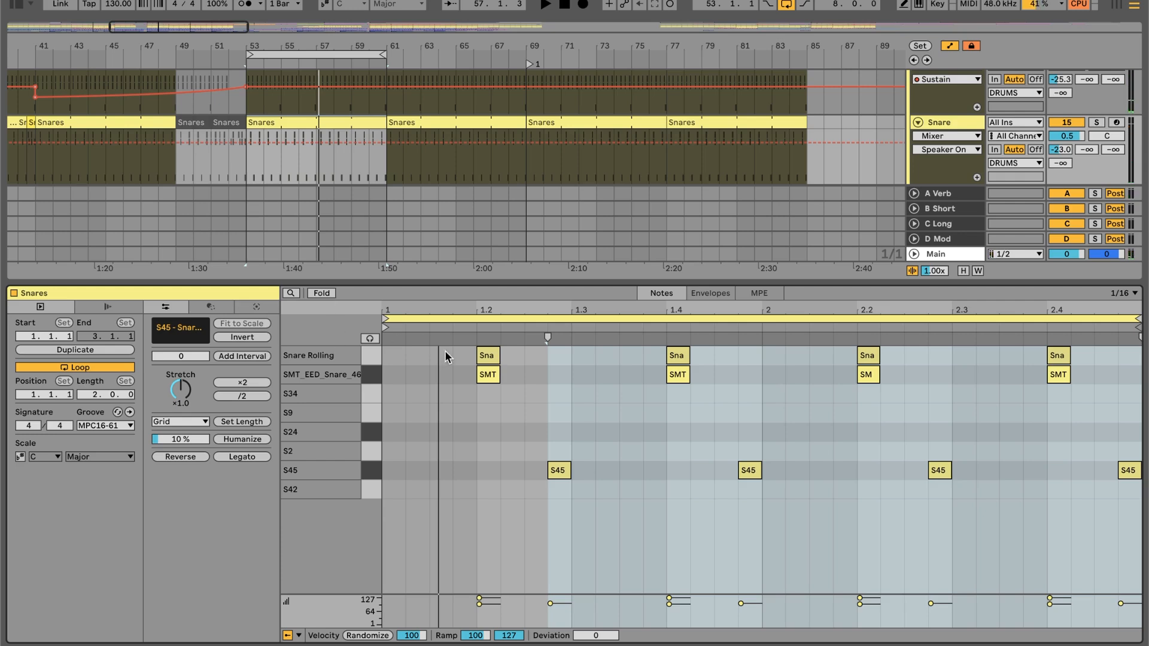
# - Select all SMT_EED_Snare_46 notes in the Snares clip, play the pattern briefly, and return to the Snare track's devices
pyautogui.click(379, 376)
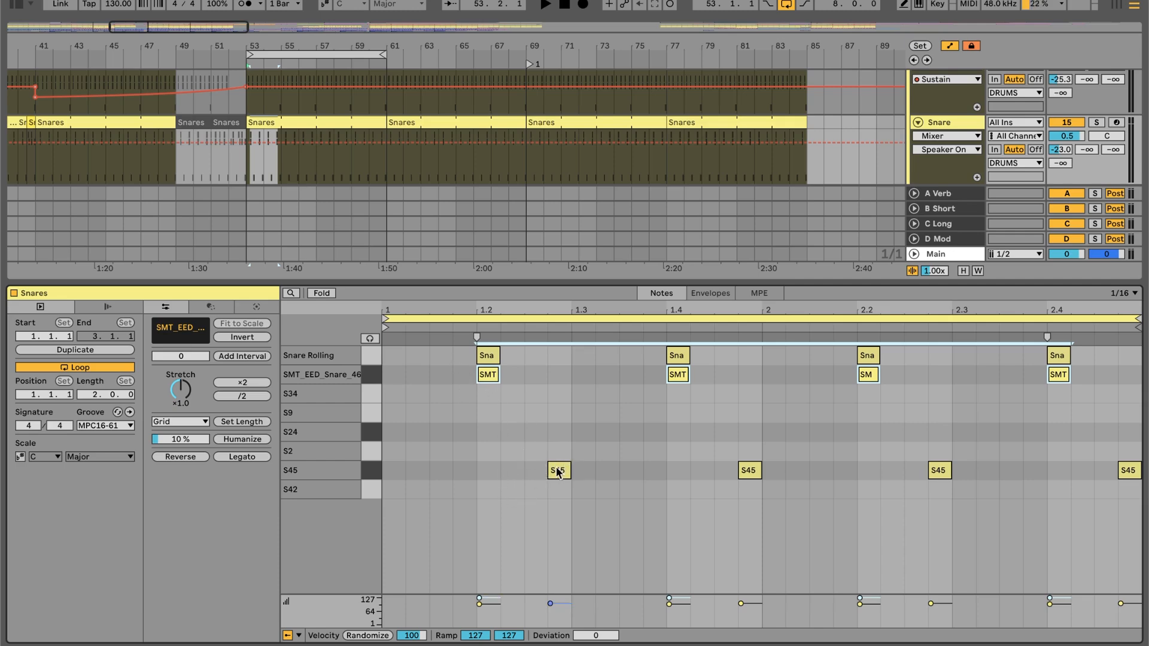
pyautogui.press('space')
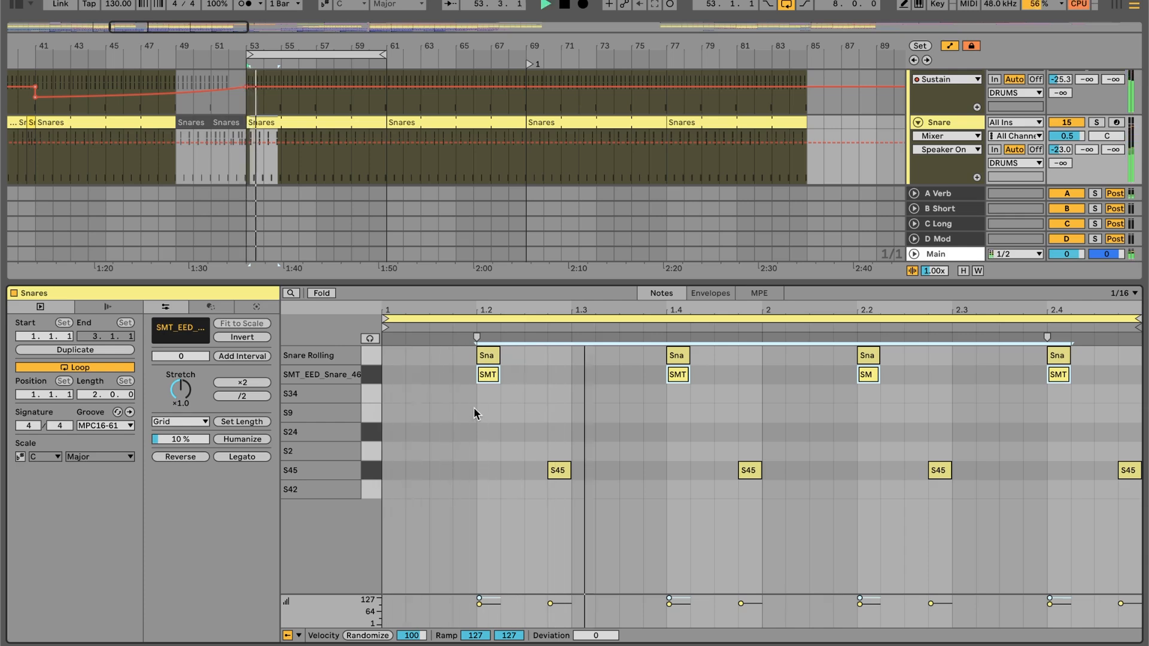
pyautogui.press('space')
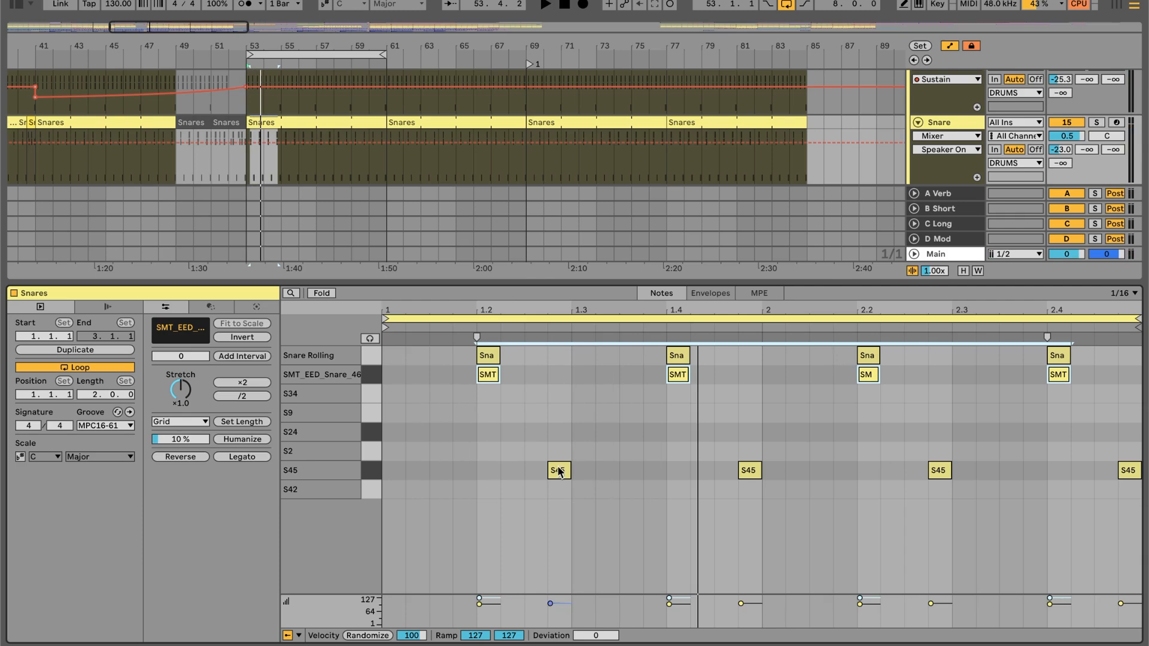
pyautogui.hotkey('shift', 'Tab')
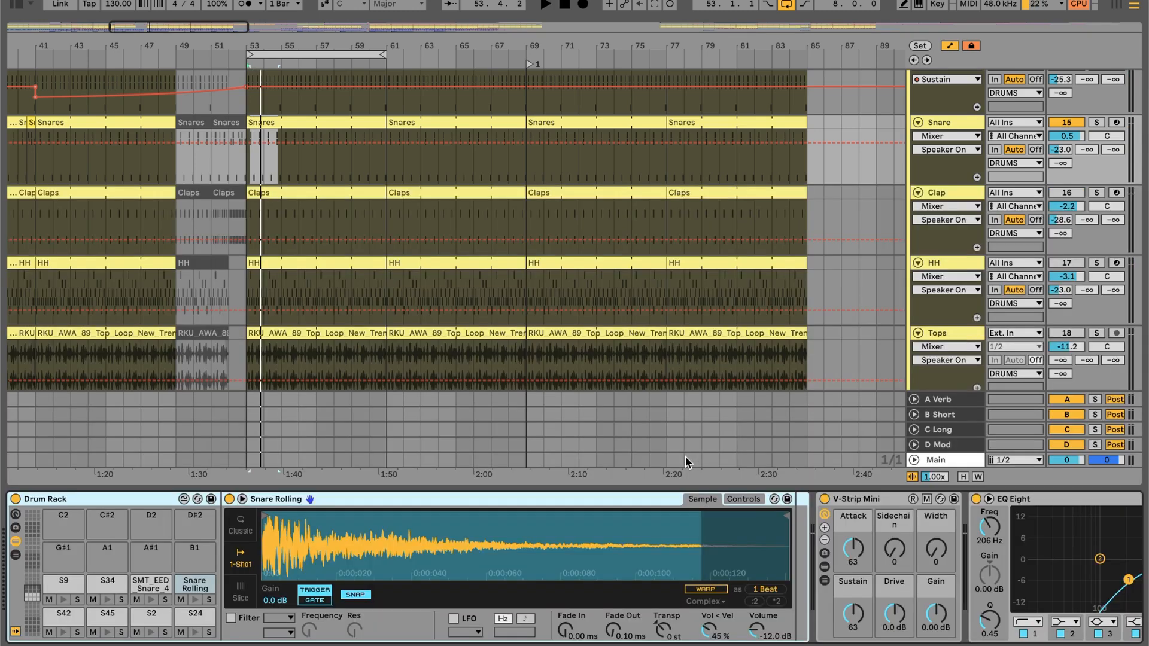
# - Locate the short extracted drums clip at 55.1.3 on the REF - Drums track and select it
pyautogui.scroll(12, 441, 285)
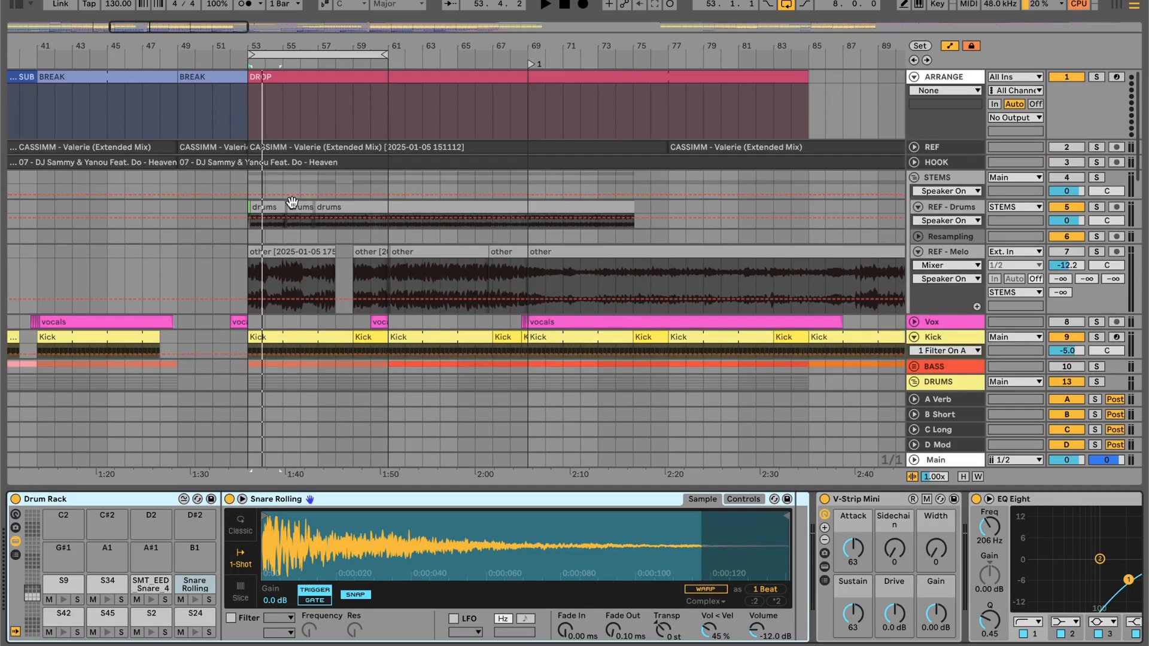
pyautogui.click(285, 201)
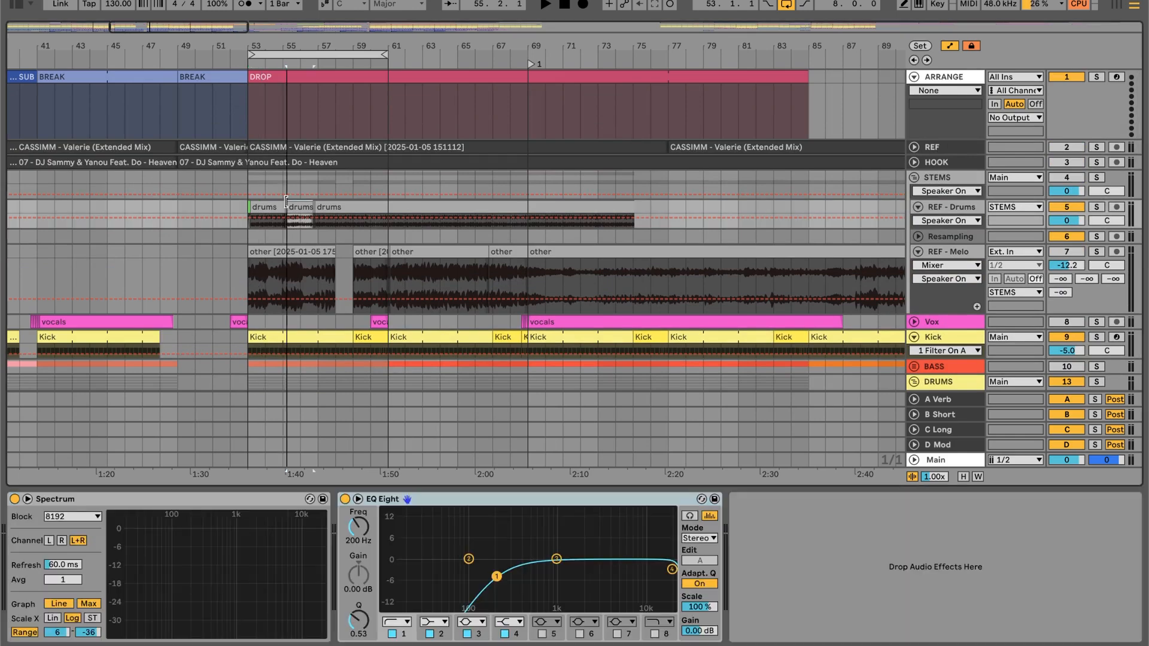
pyautogui.scroll(-10, 288, 206)
pyautogui.scroll(10, 287, 206)
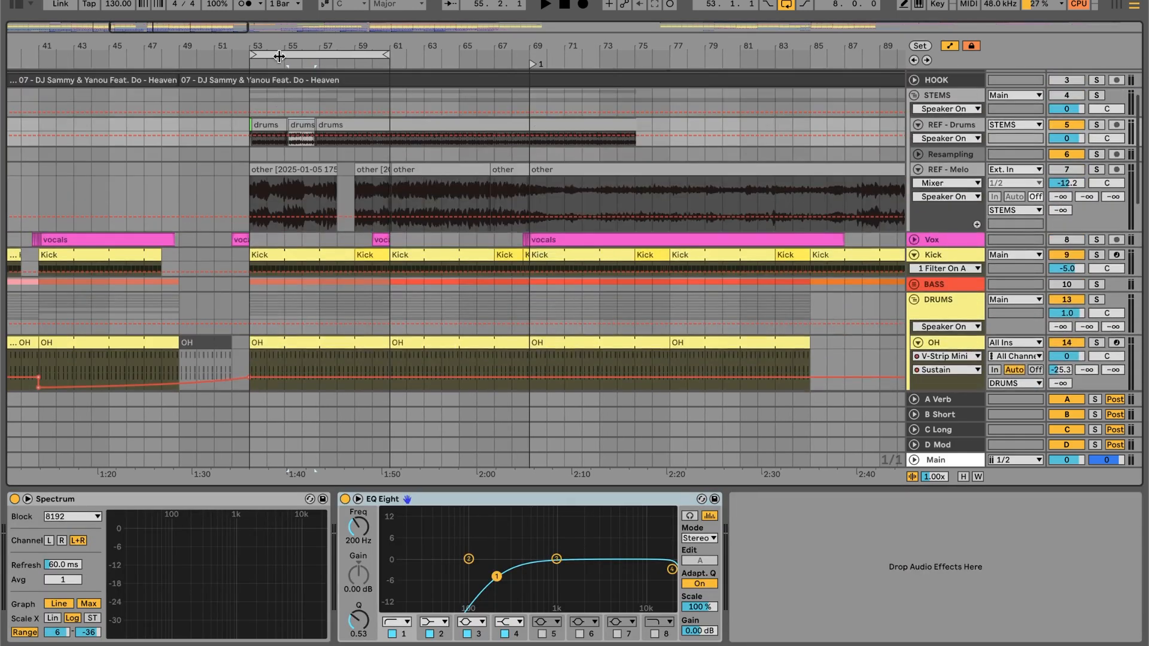
pyautogui.moveTo(281, 47); pyautogui.dragTo(283, 129)
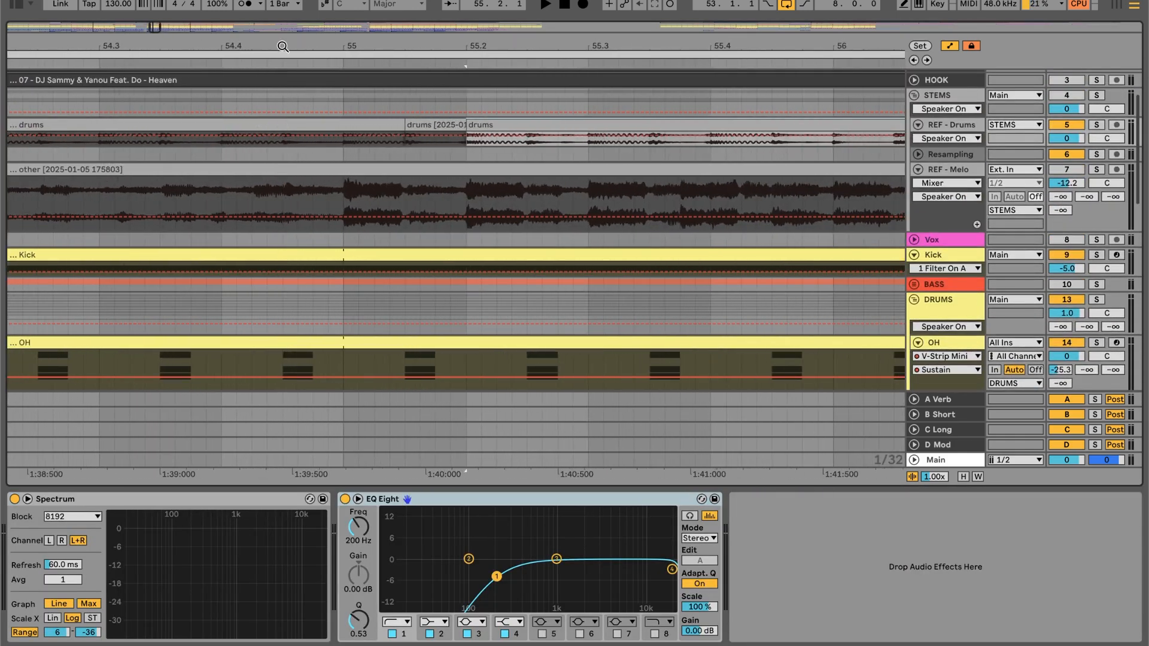
pyautogui.click(447, 123)
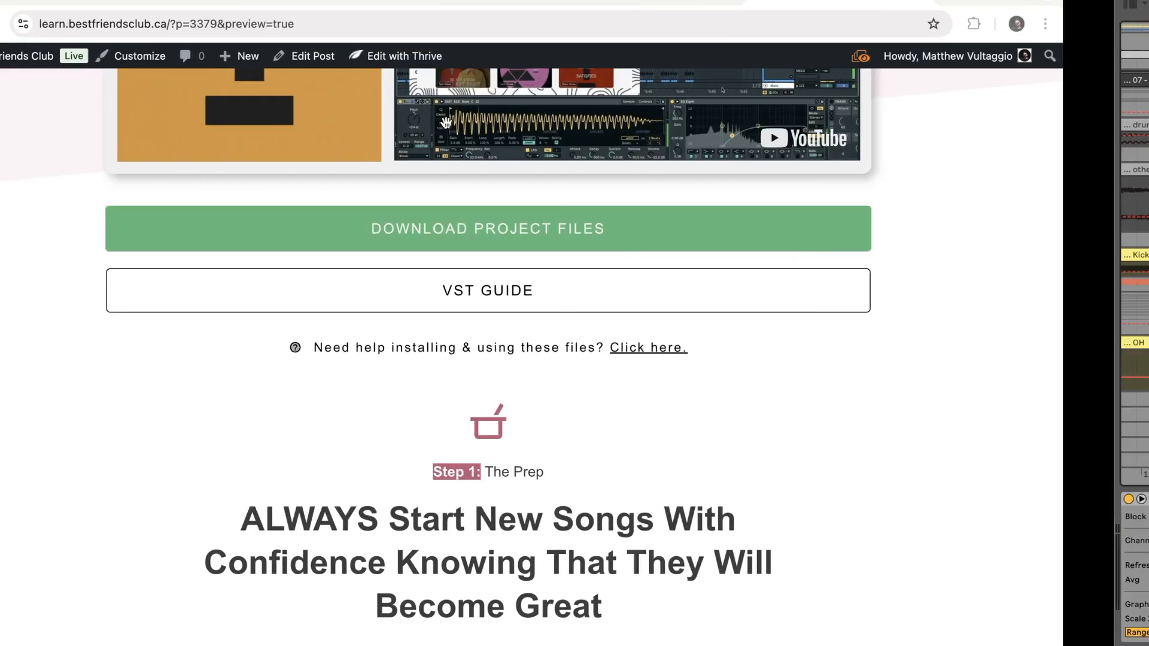
pyautogui.scroll(-10, 507, 268)
pyautogui.scroll(-15, 506, 267)
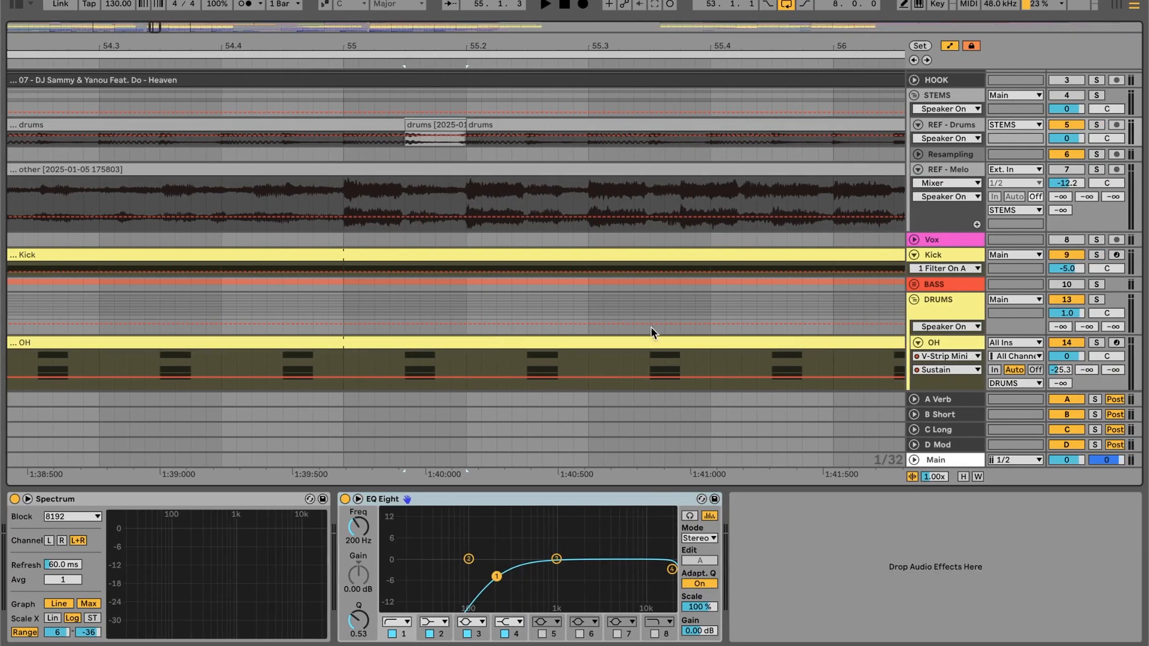
# - Show files similar to the short REF - Drums clip at 55.1.3, and browse the matching samples
pyautogui.click(432, 122)
pyautogui.rightClick(432, 123)
pyautogui.press('Escape')
pyautogui.rightClick(433, 122)
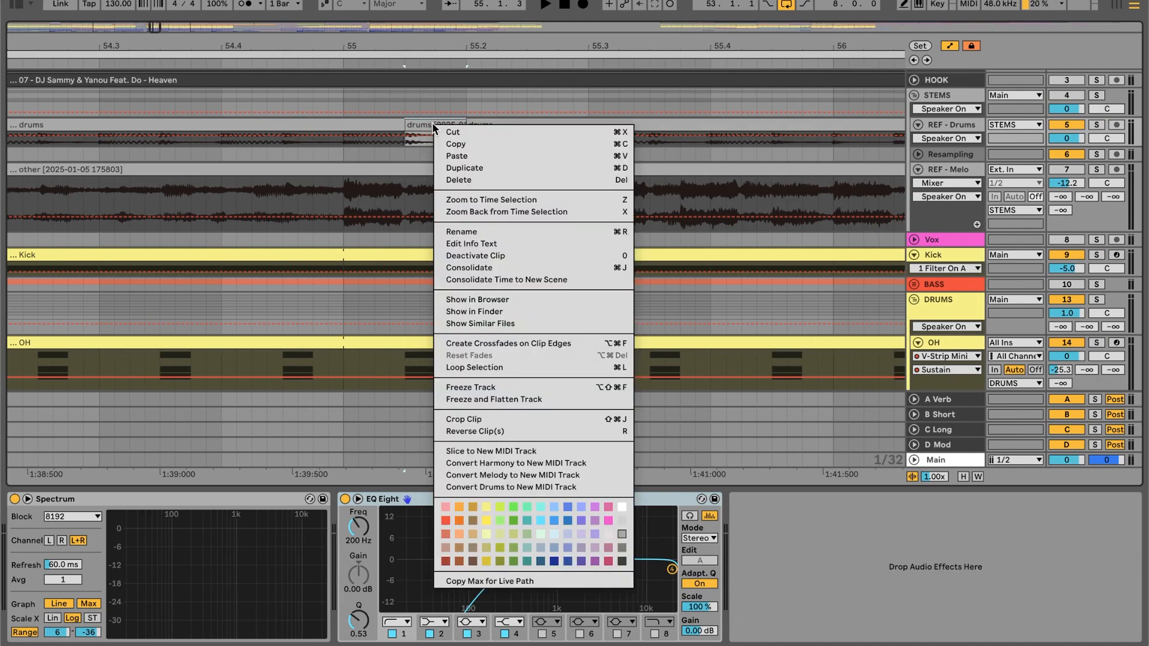
pyautogui.click(479, 324)
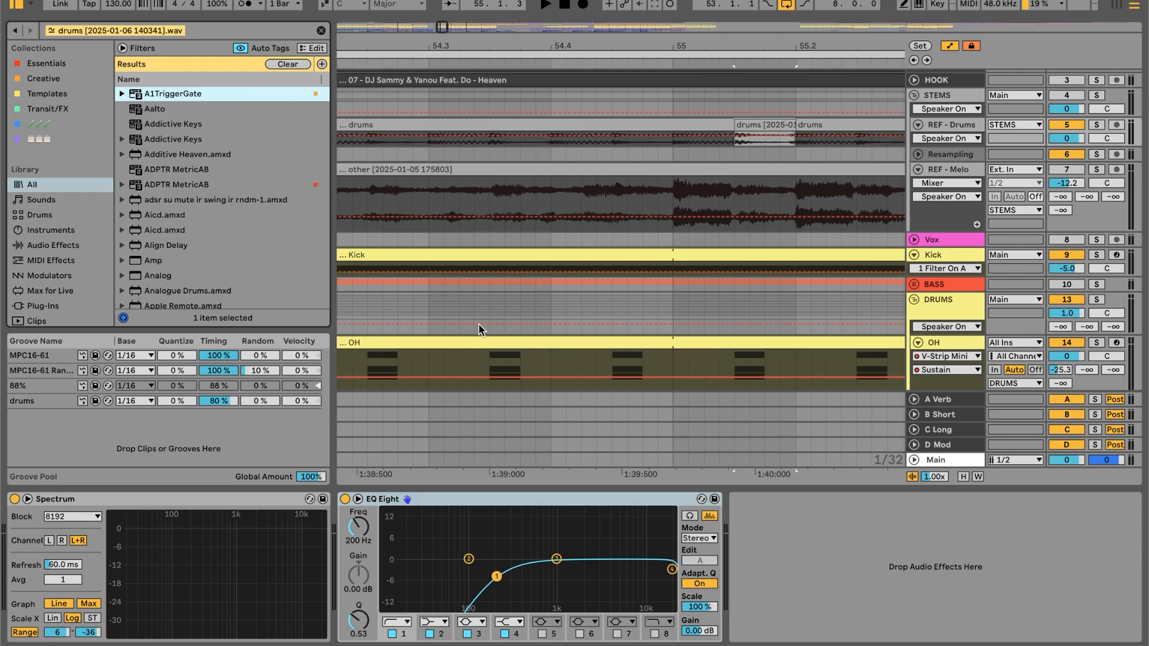
pyautogui.click(247, 98)
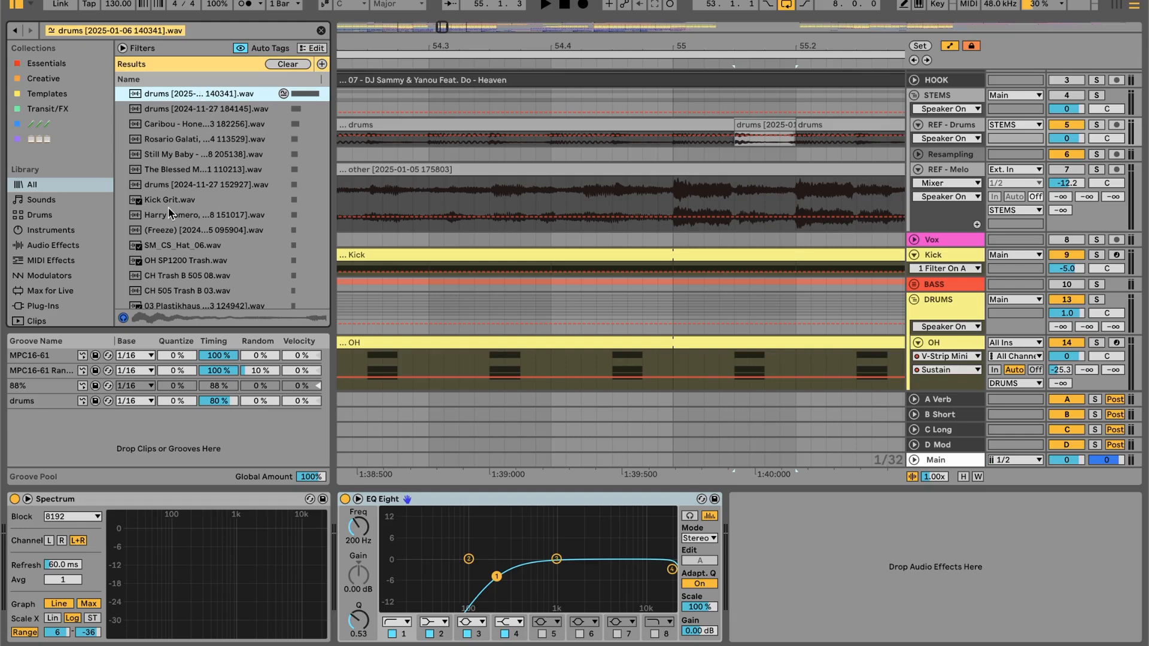
pyautogui.scroll(-10, 170, 212)
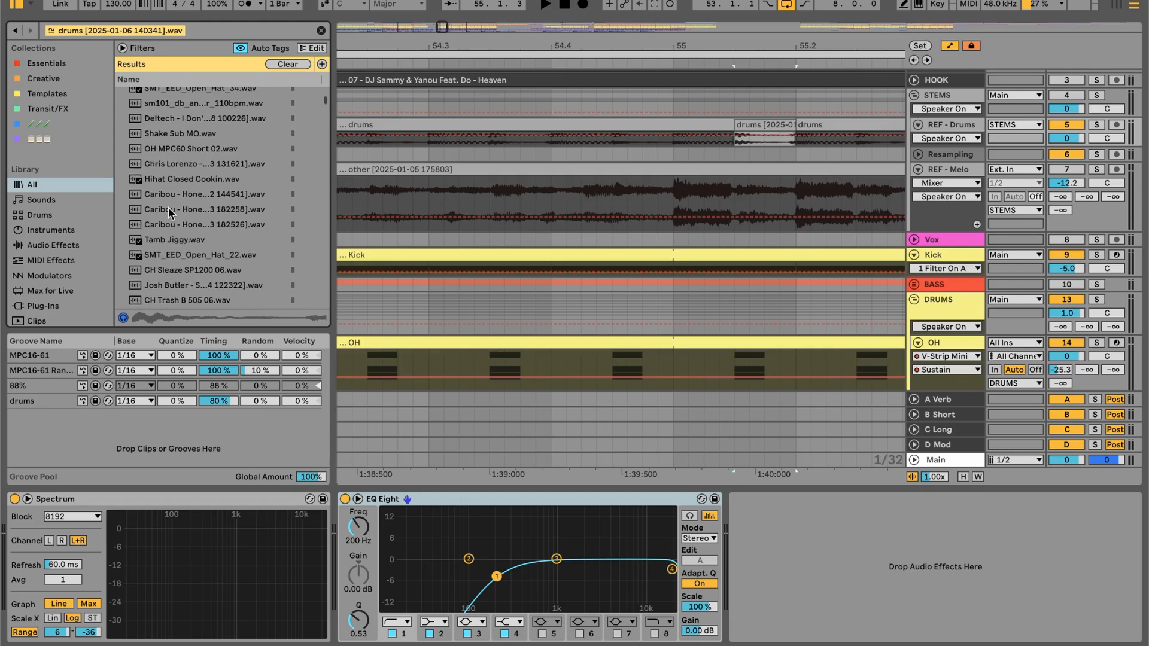
# - Audition the SMT_EED_Snare_4 and Snare Rolling pads in the Snare track's Drum Rack, and hide the browser
pyautogui.click(914, 95)
pyautogui.scroll(-5, 940, 197)
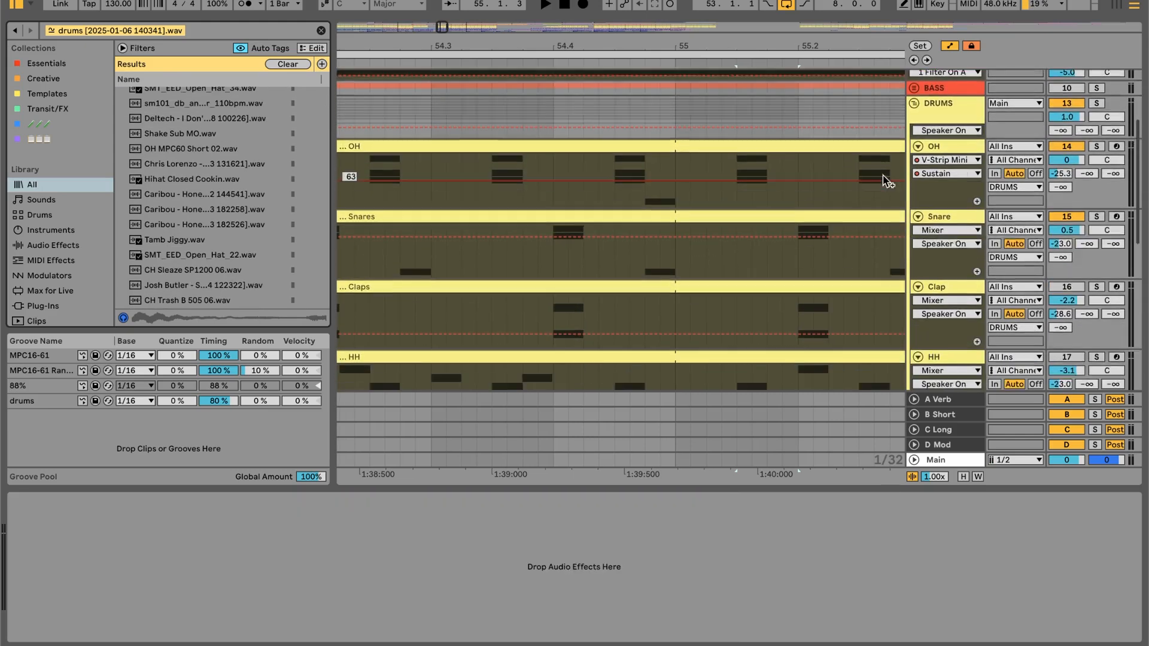
pyautogui.click(943, 196)
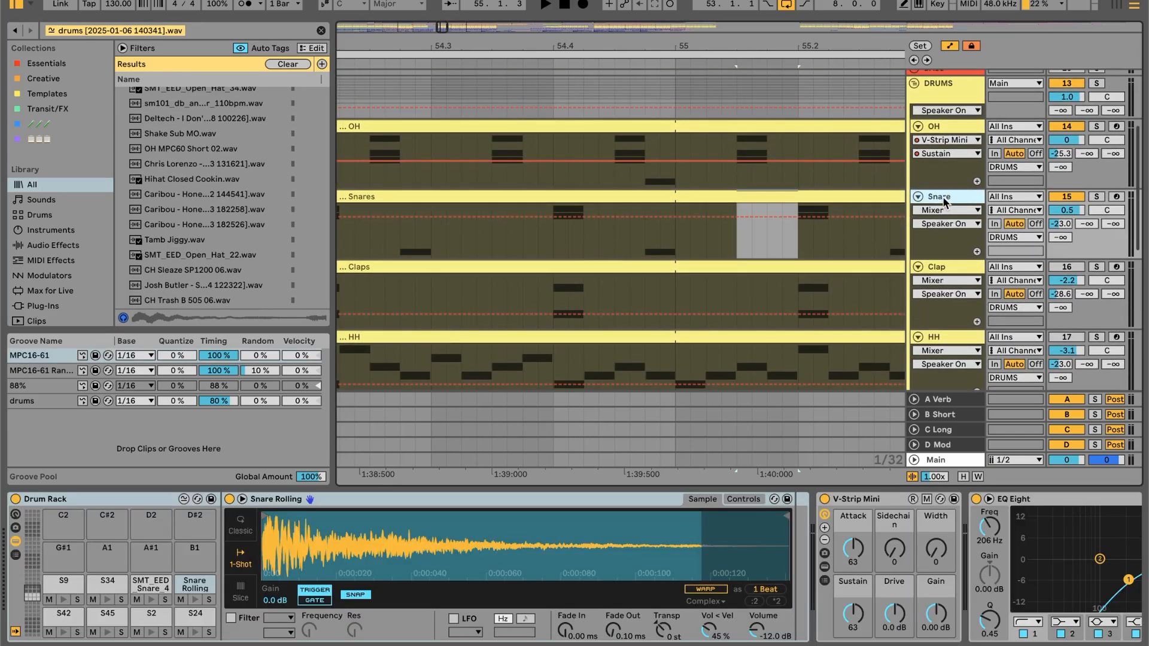
pyautogui.click(149, 599)
pyautogui.click(195, 600)
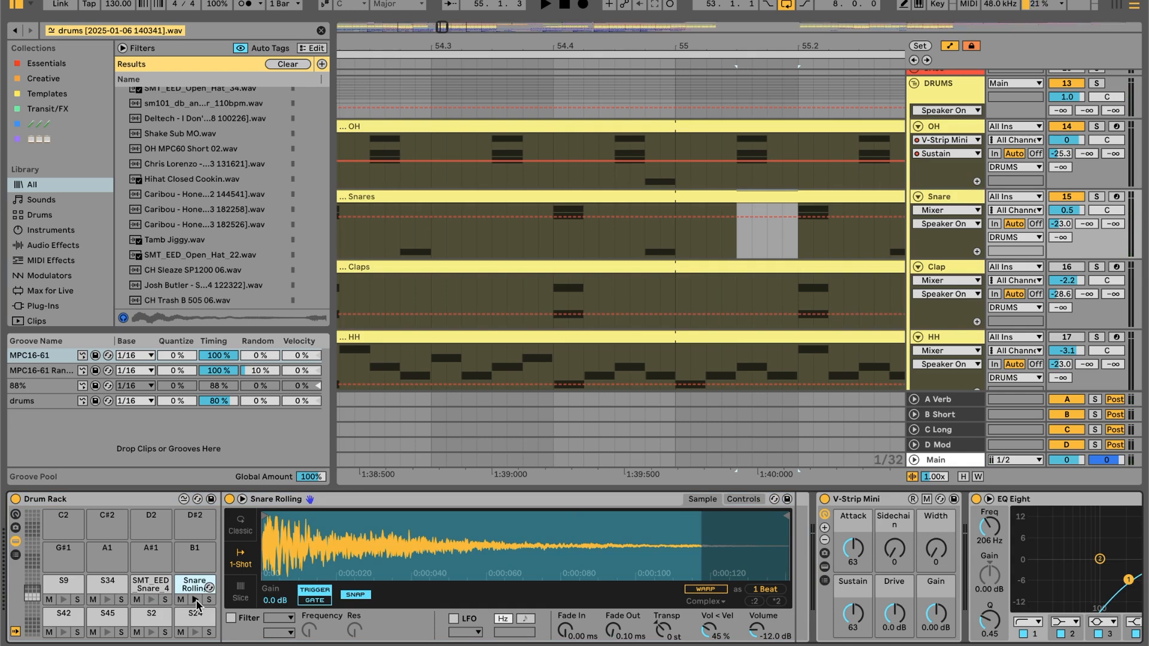
pyautogui.hotkey('ctrl', 'alt', 'b')
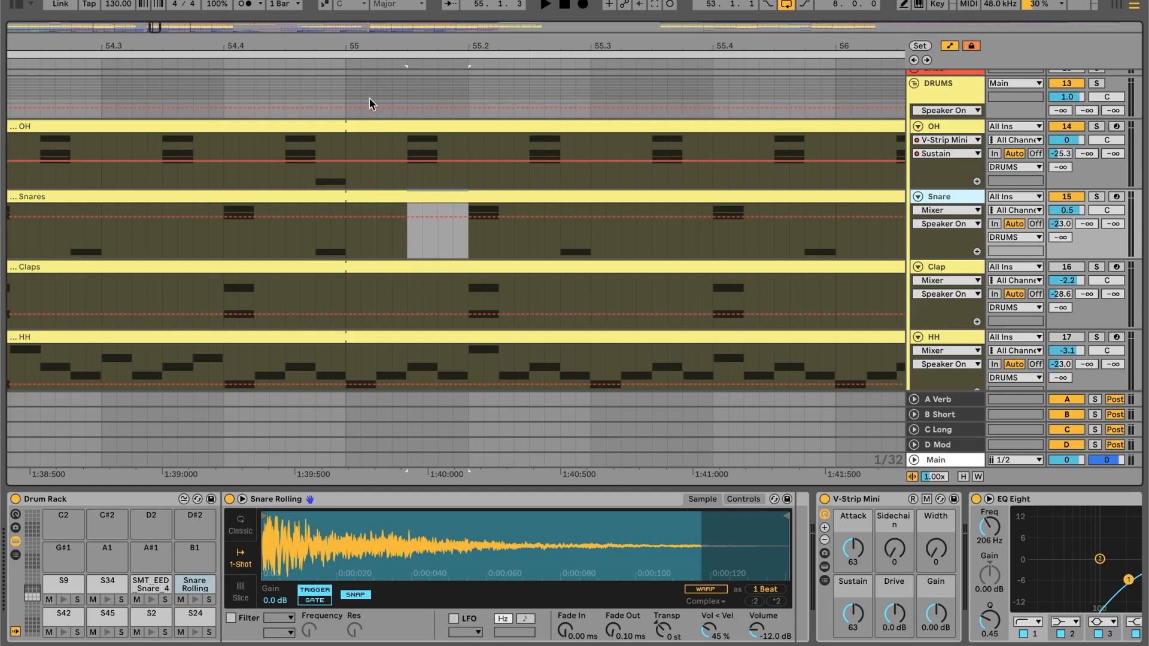
# - Show the looped bars 53 to 61, and point out the Snare track's V-Strip Mini and EQ Eight by selecting them in turn
pyautogui.moveTo(360, 46); pyautogui.dragTo(361, 45)
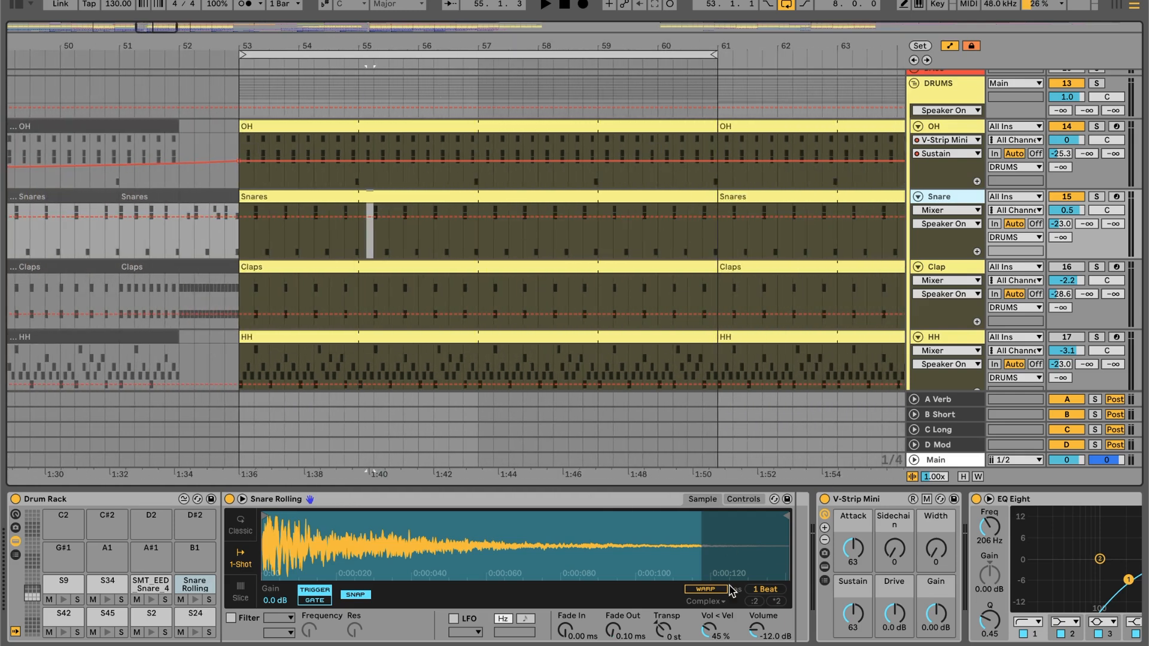
pyautogui.hscroll(5, 727, 568)
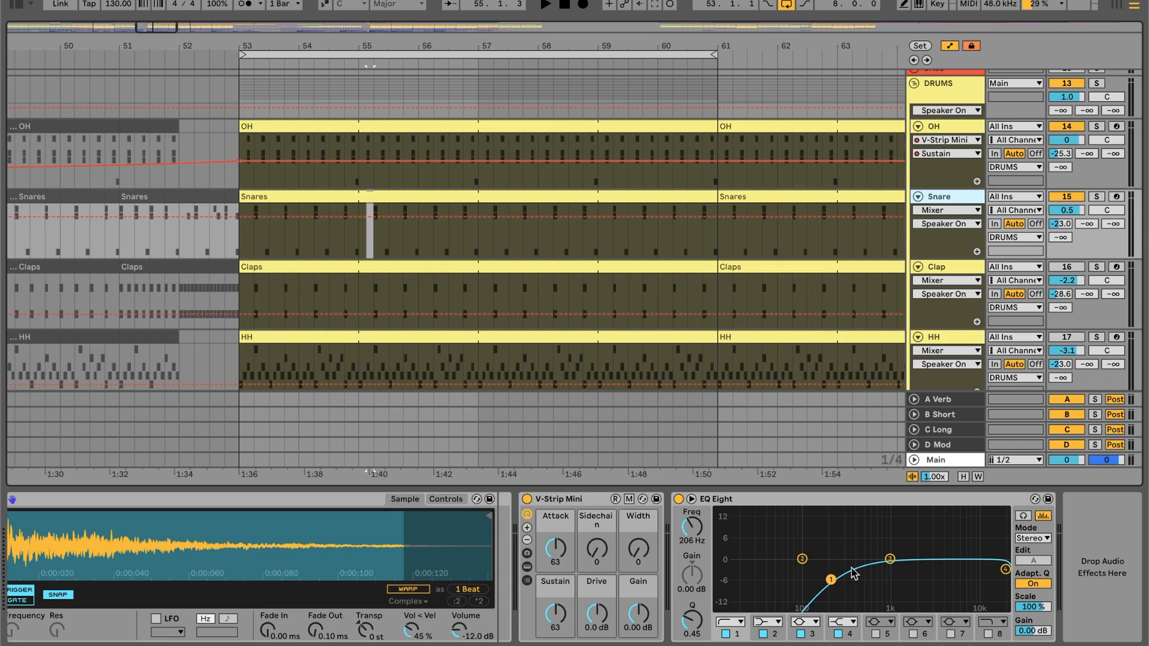
pyautogui.click(586, 509)
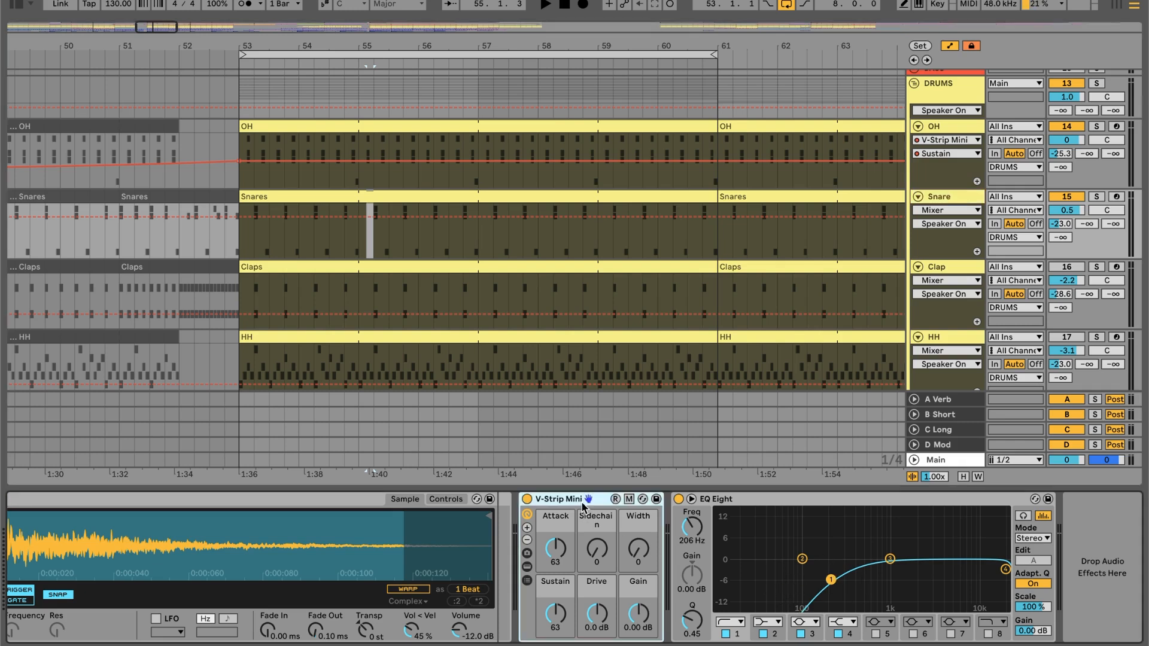
pyautogui.click(785, 503)
pyautogui.click(603, 504)
pyautogui.click(747, 500)
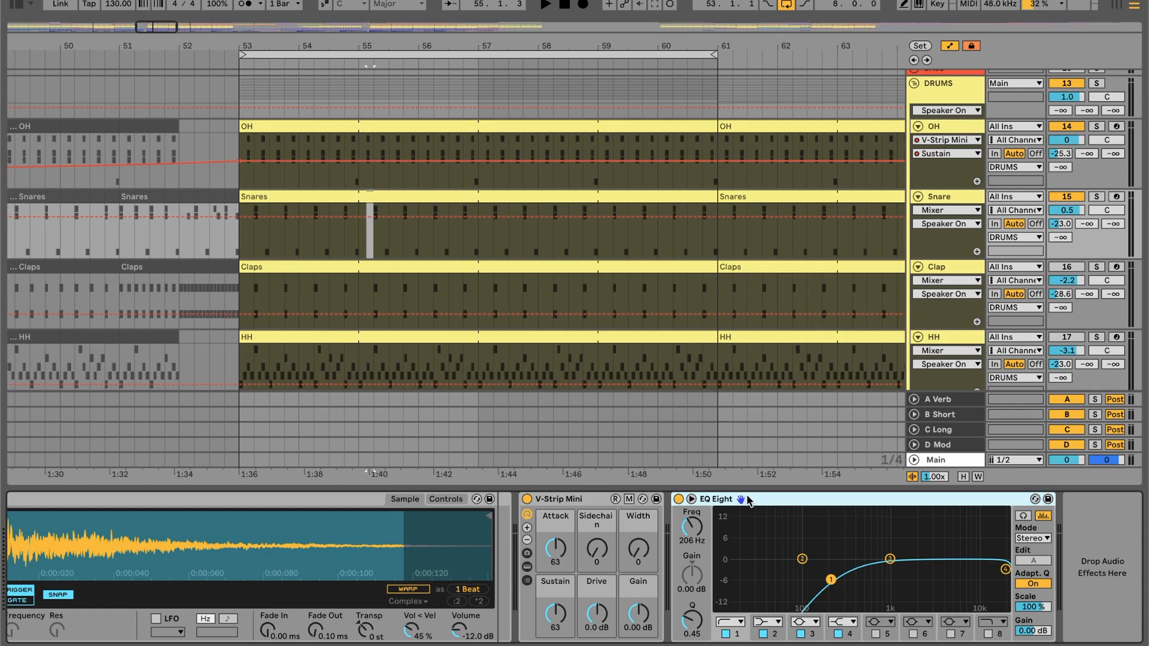
# - Select and activate the Clap track, and open its Claps clip at bar 53 in the note editor
pyautogui.scroll(-3, 527, 317)
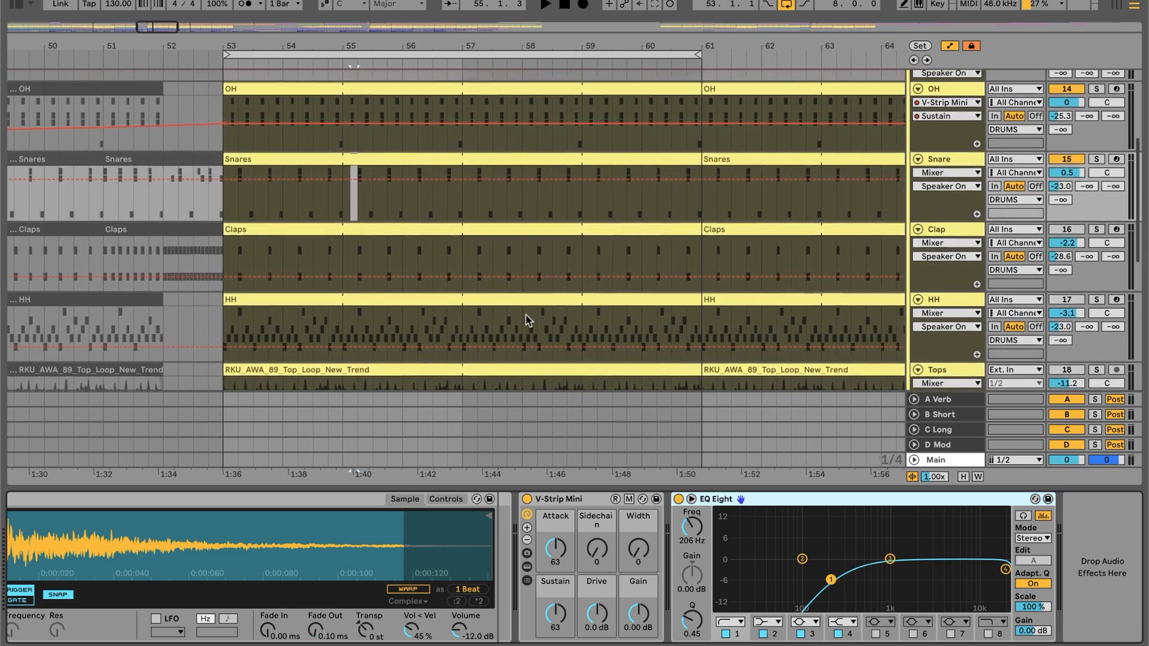
pyautogui.scroll(3, 526, 321)
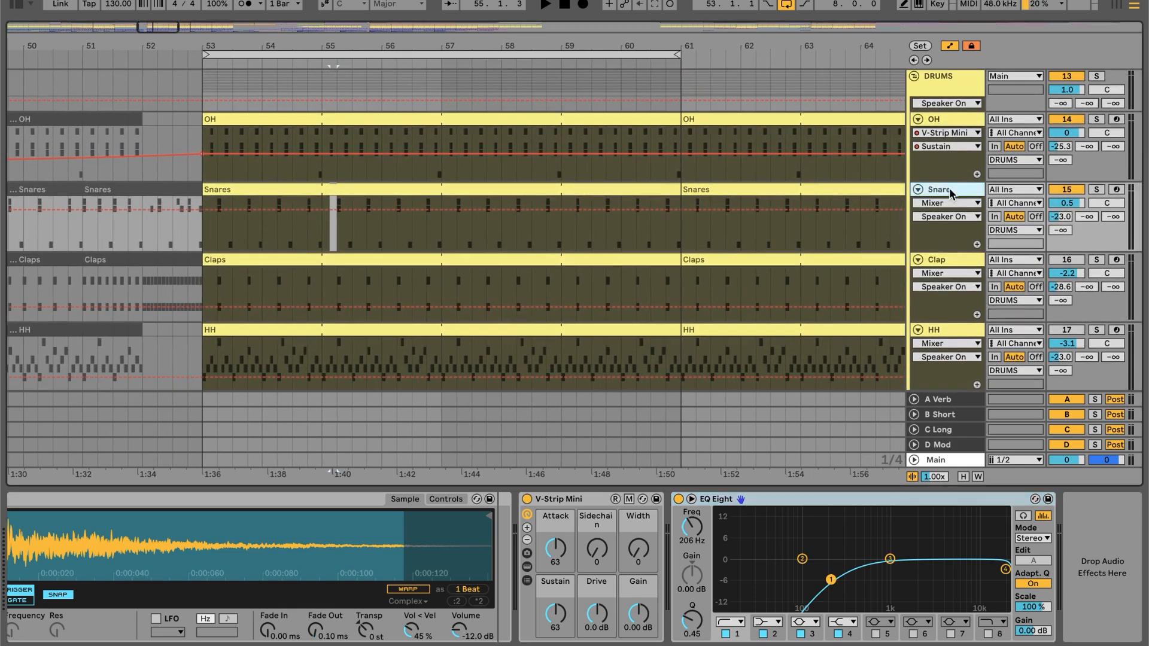
pyautogui.click(962, 261)
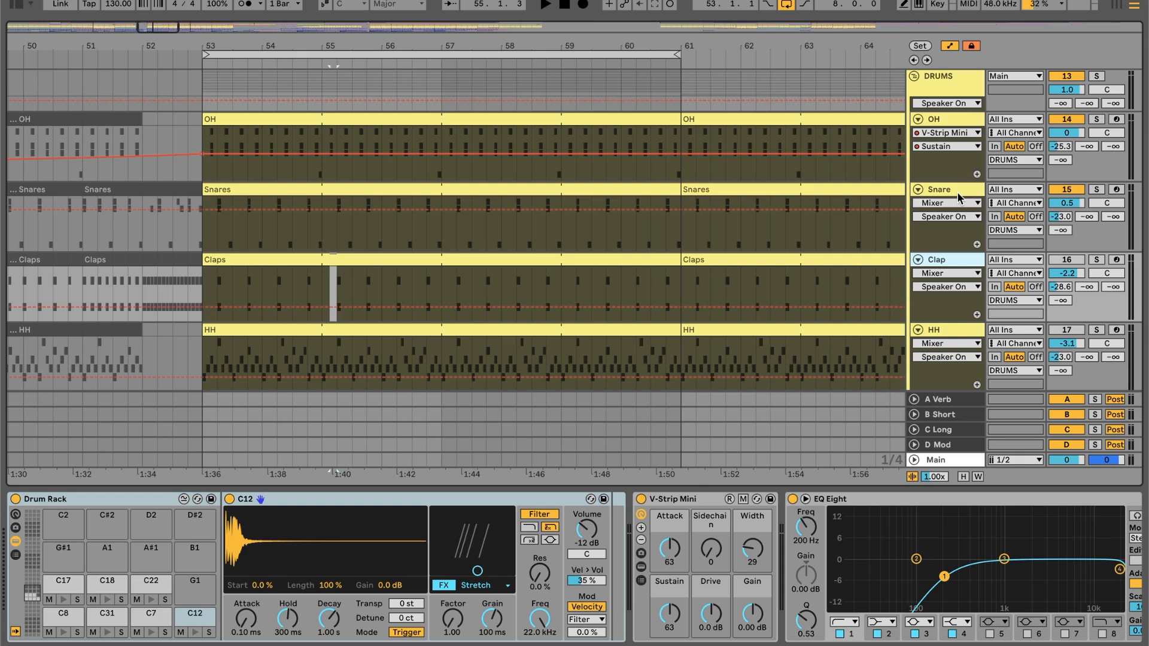
pyautogui.click(1066, 260)
pyautogui.doubleClick(387, 259)
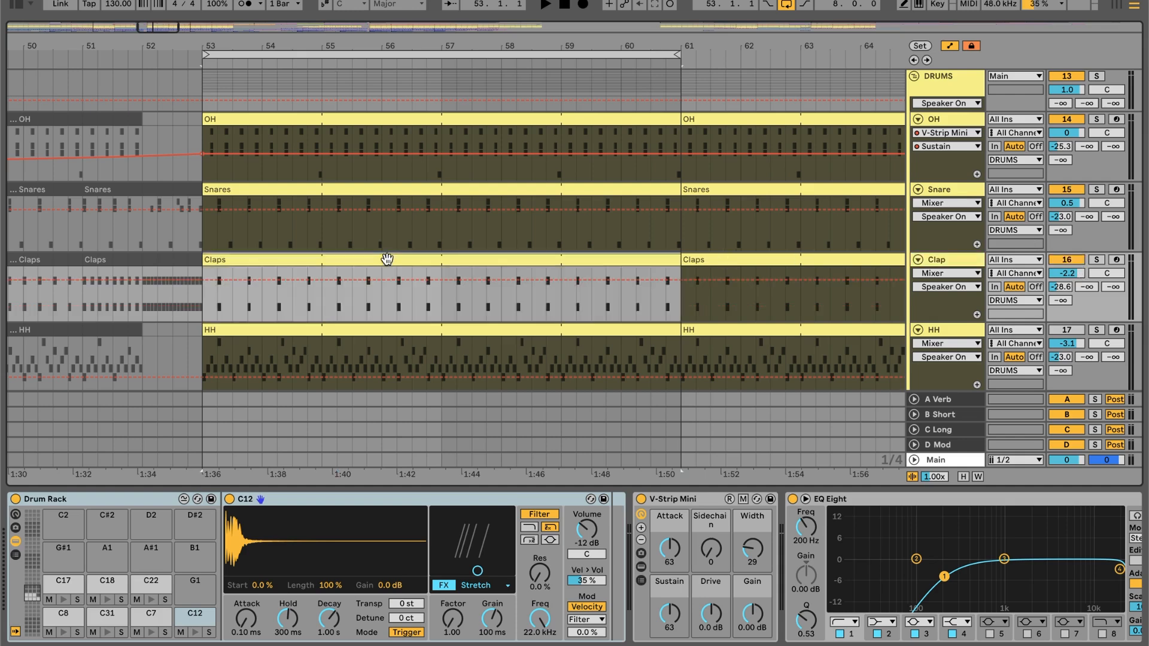
# - Play the loop from bar 53 with the claps, soloing the Clap track briefly and then unsoloing it
pyautogui.press('space')
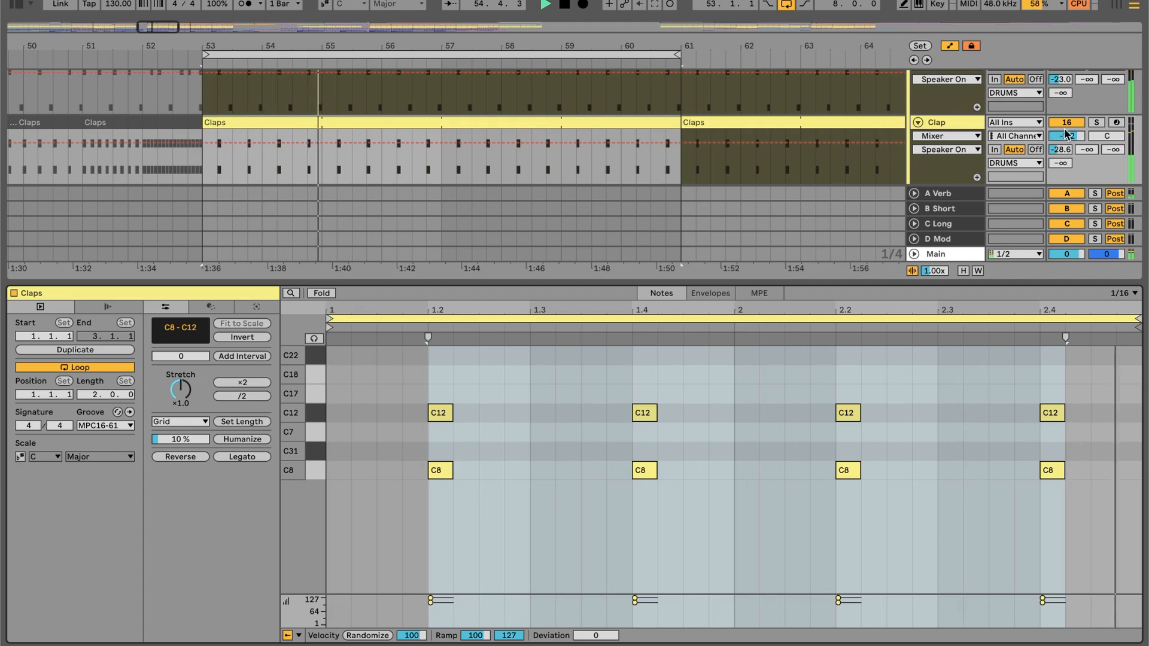
pyautogui.click(1098, 122)
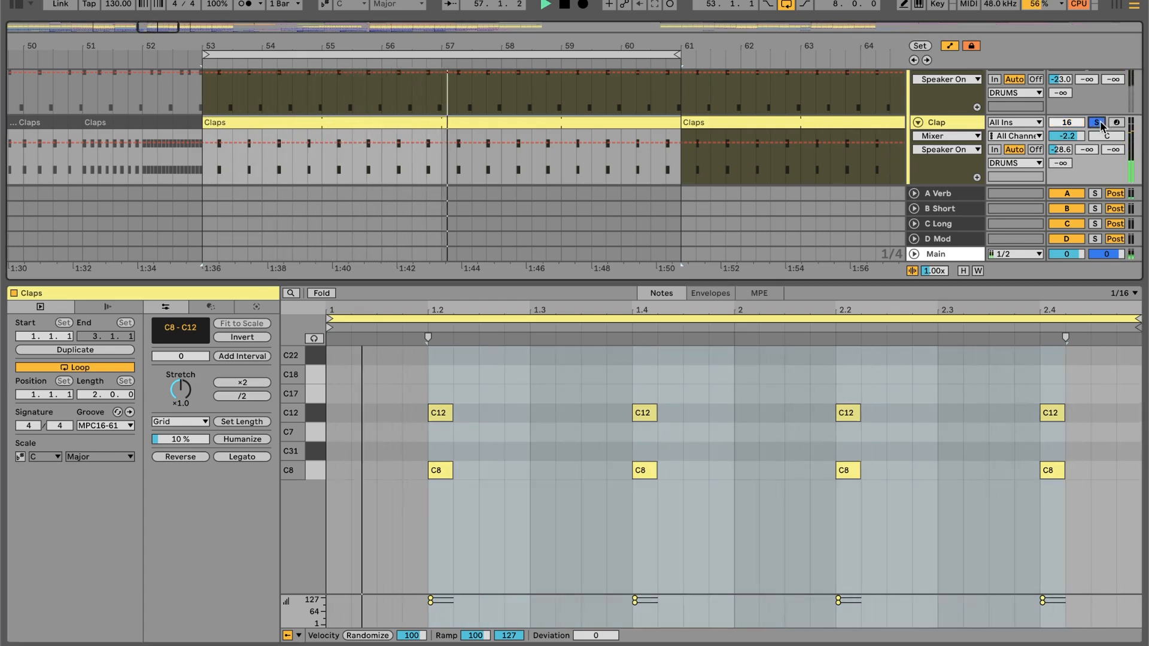
pyautogui.click(1099, 122)
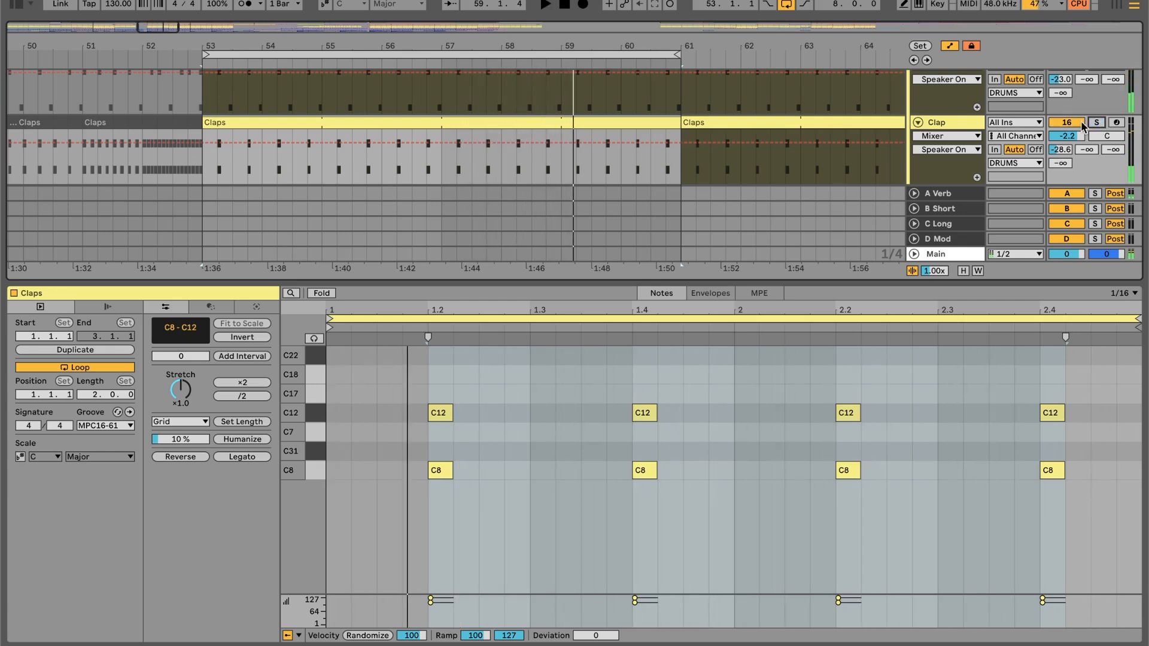
# - Deselect the clap notes, compare the Claps clip with the Clap track's Drum Rack, and select the C8 pad
pyautogui.click(435, 355)
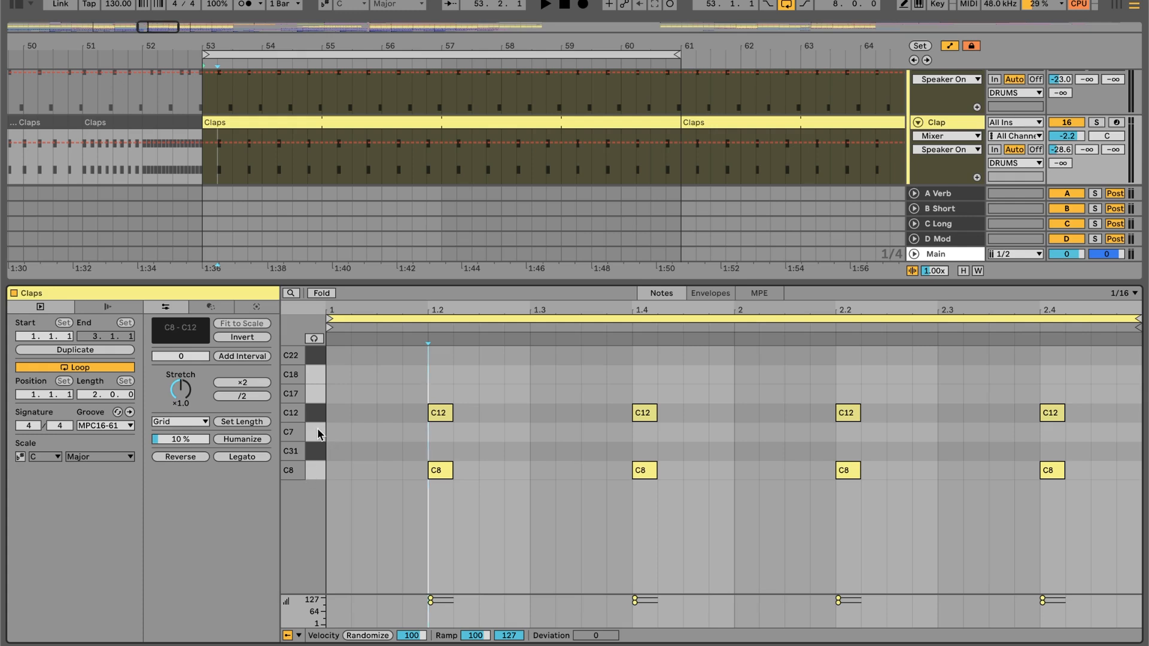
pyautogui.hotkey('shift', 'Tab')
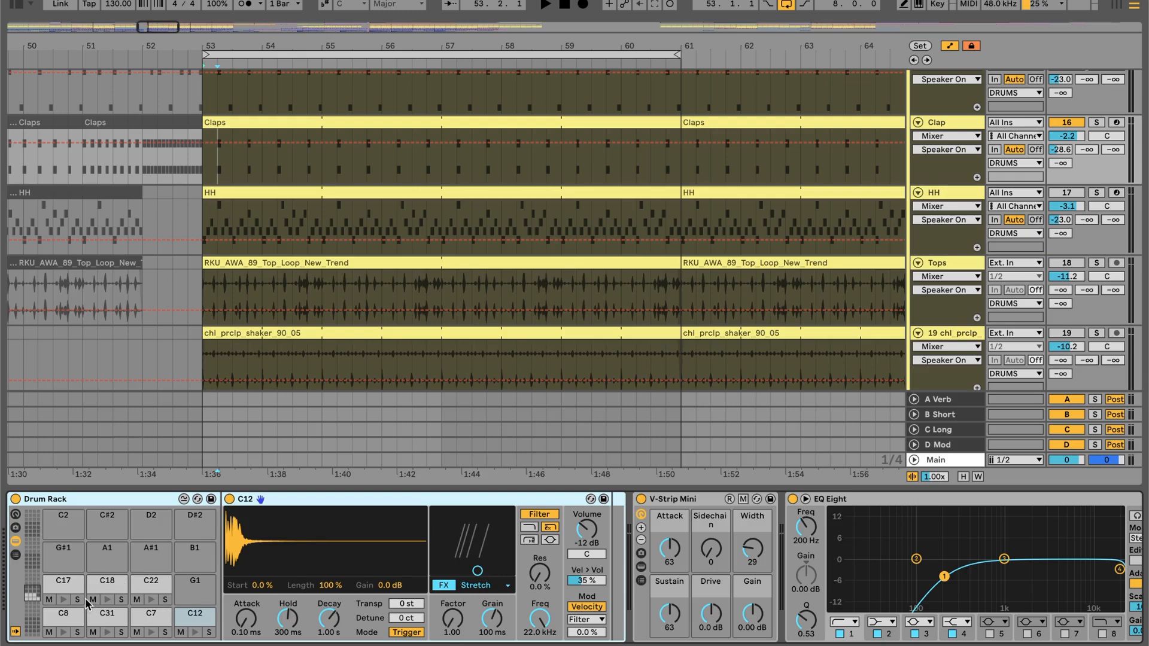
pyautogui.hotkey('shift', 'Tab')
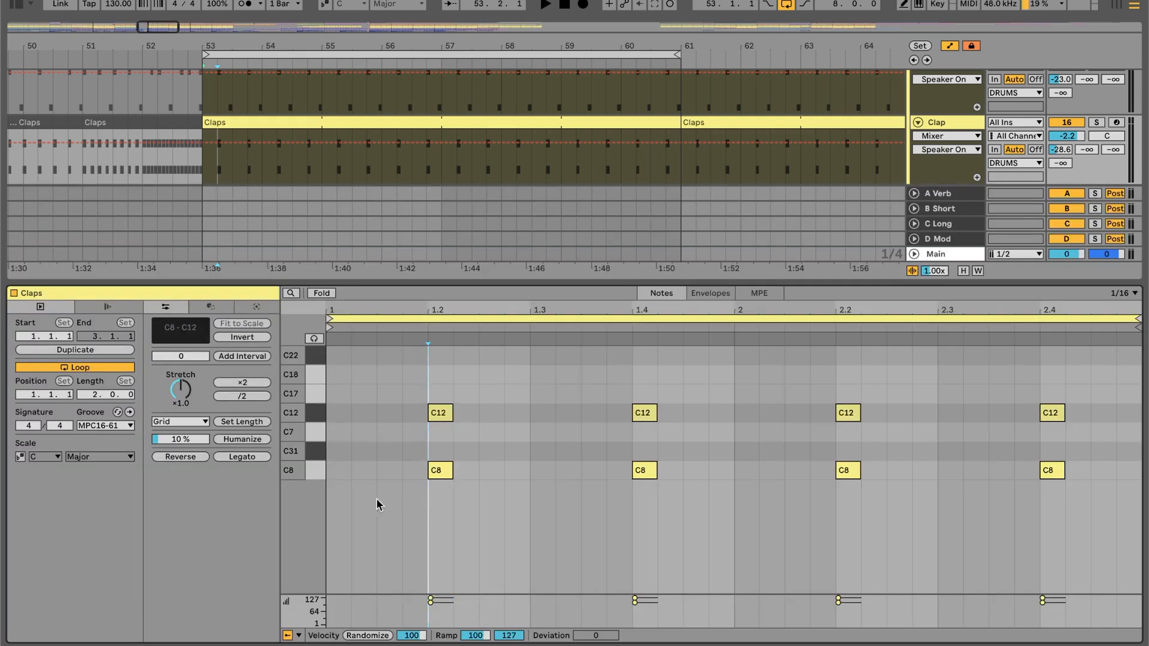
pyautogui.hotkey('shift', 'Tab')
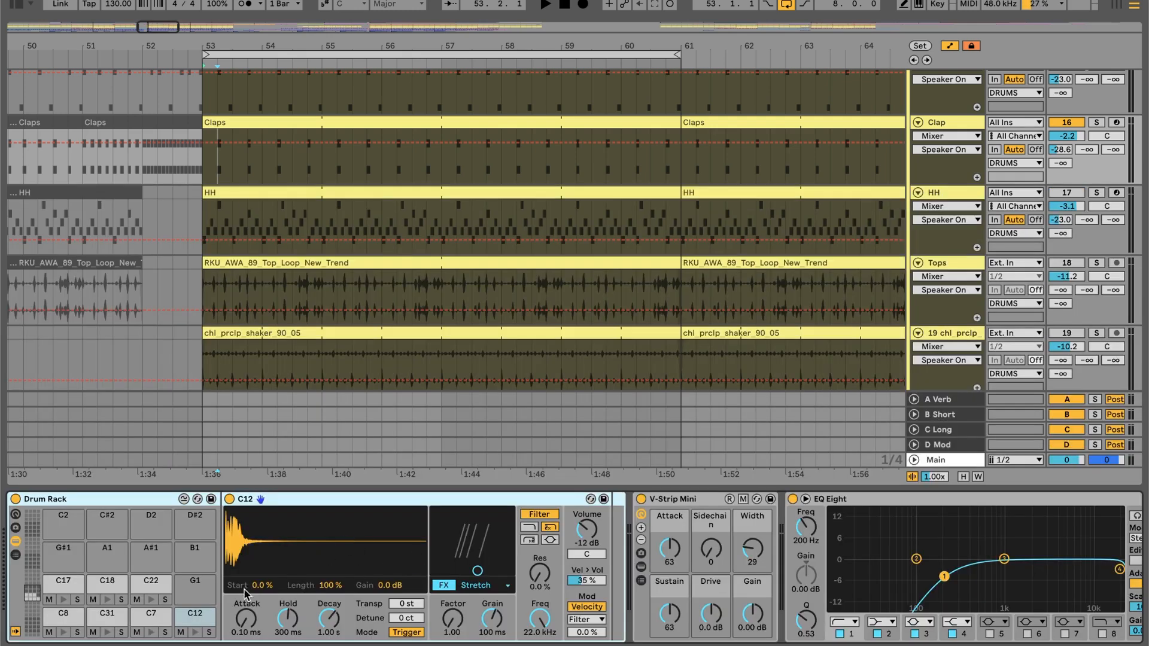
pyautogui.hotkey('shift', 'Tab')
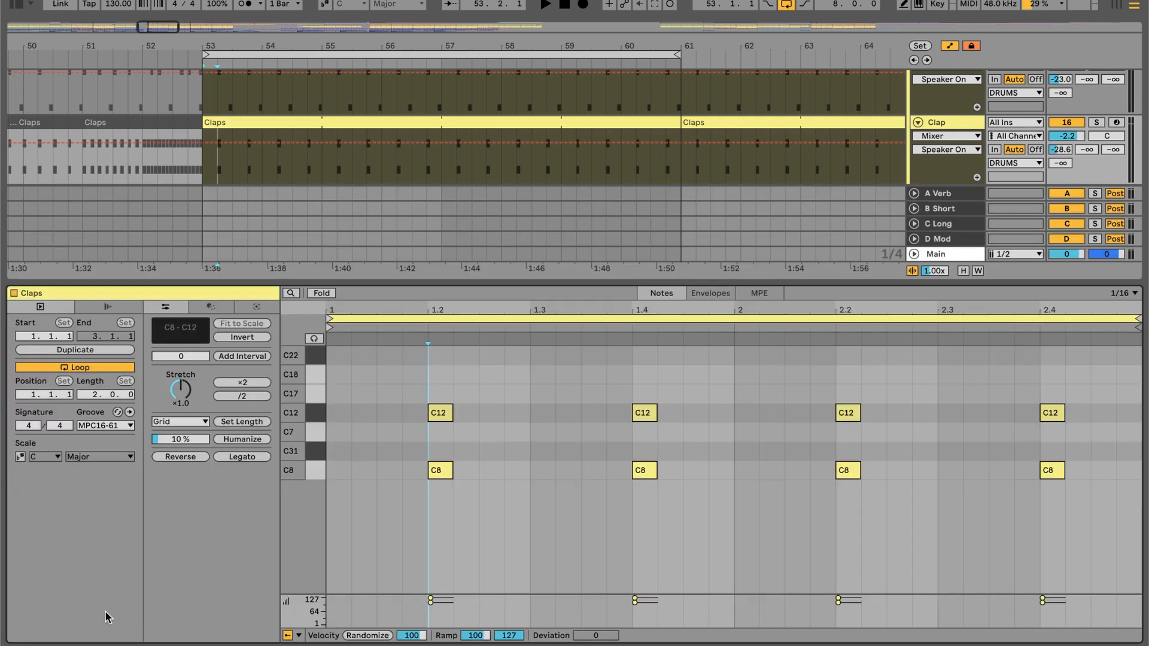
pyautogui.hotkey('shift', 'Tab')
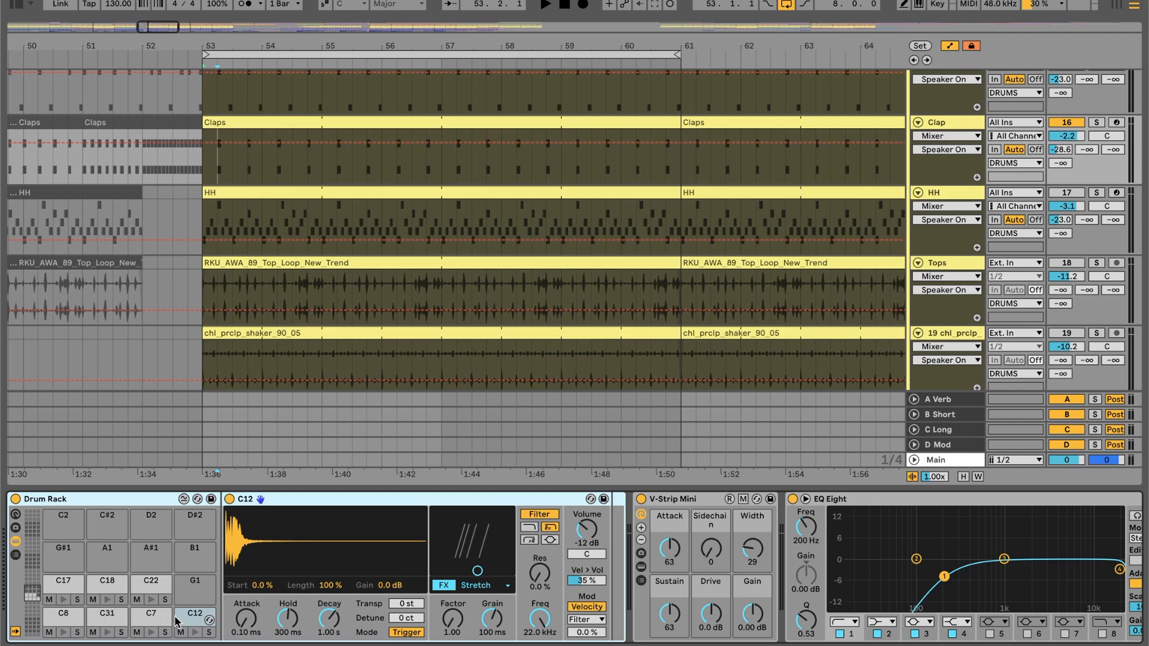
pyautogui.click(64, 618)
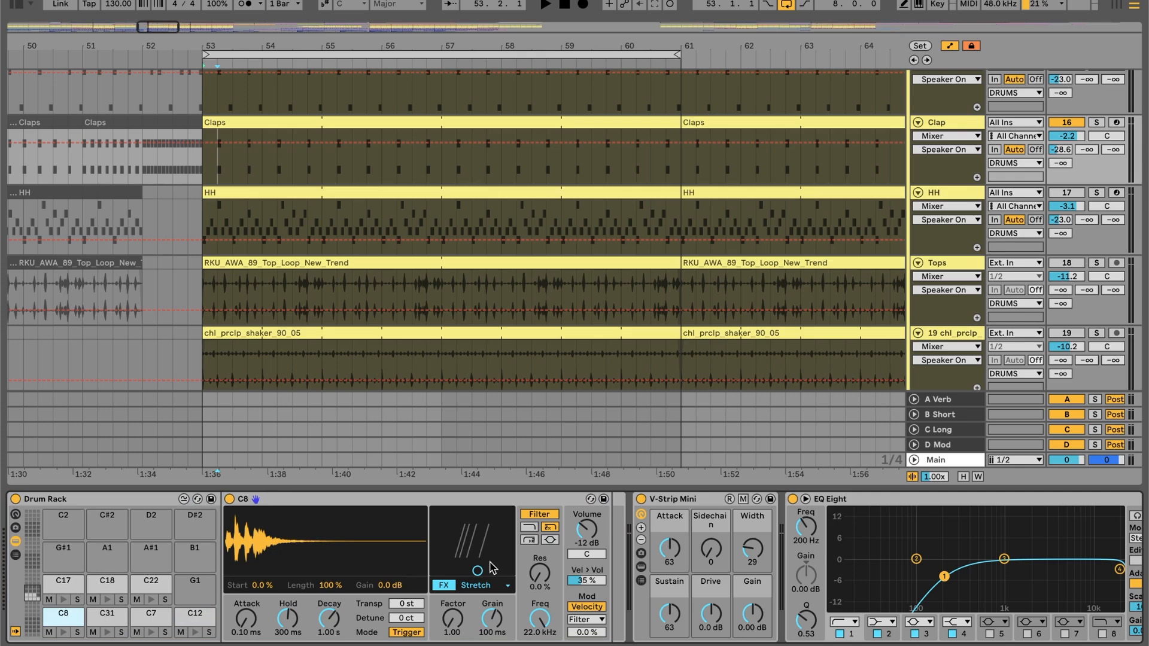
# - Expand the Clap track's V-Strip Mini and its nested WIDTH rack, inspect the Wider plug-in window, and close it
pyautogui.hscroll(3, 492, 569)
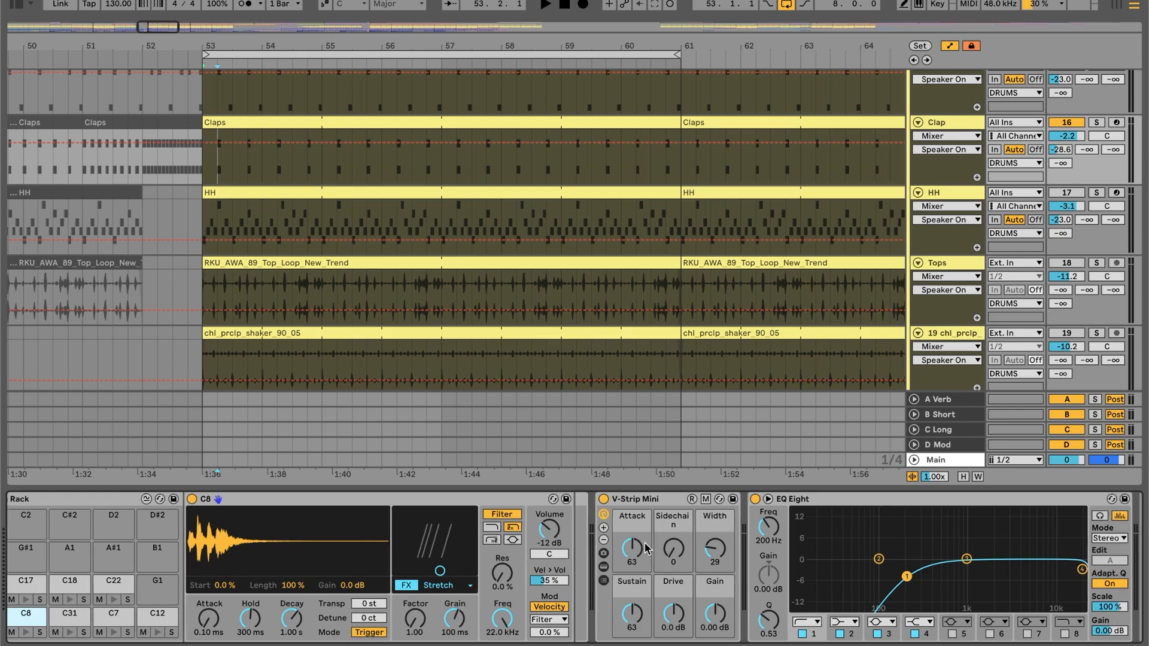
pyautogui.click(714, 546)
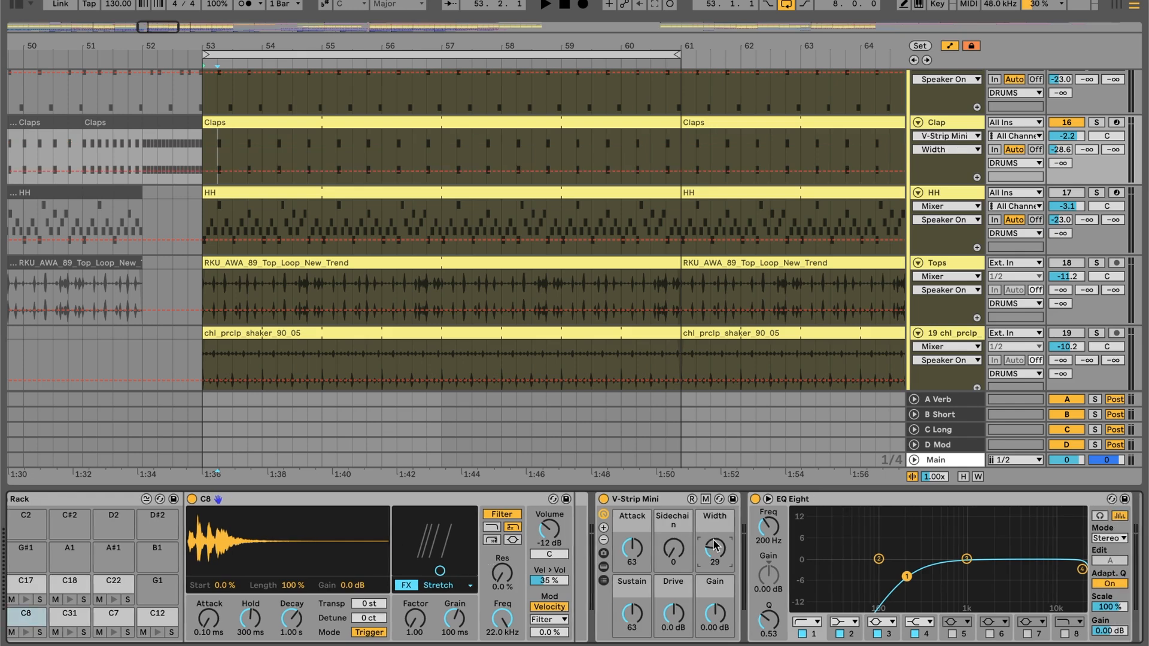
pyautogui.click(604, 567)
pyautogui.hscroll(10, 604, 572)
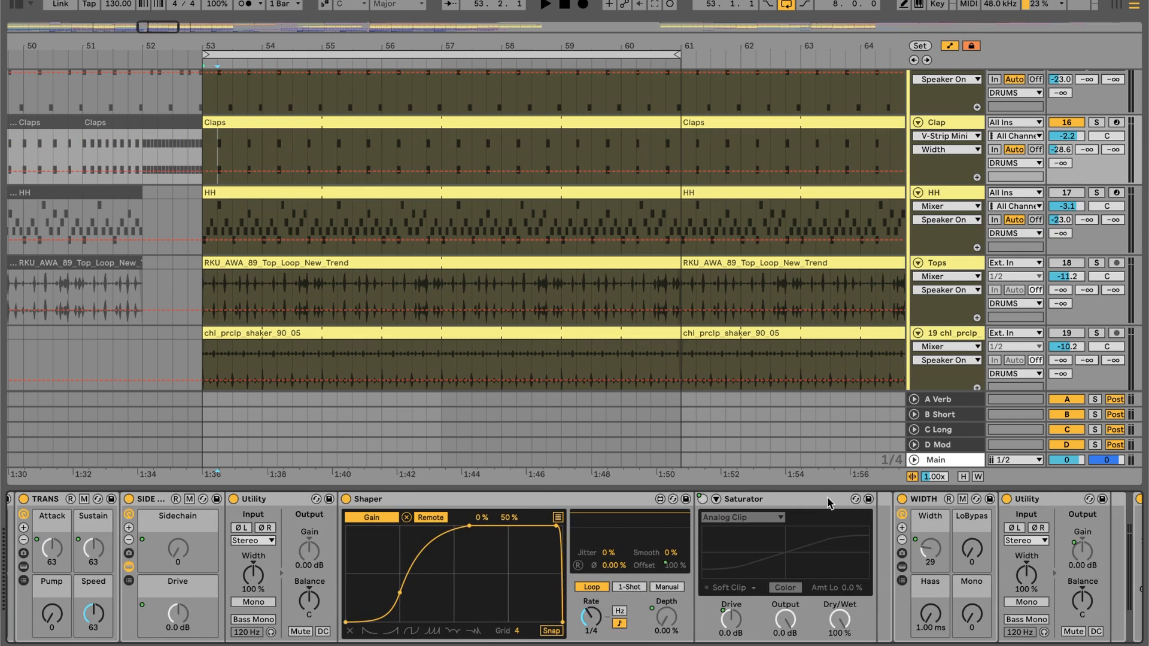
pyautogui.click(902, 567)
pyautogui.click(952, 499)
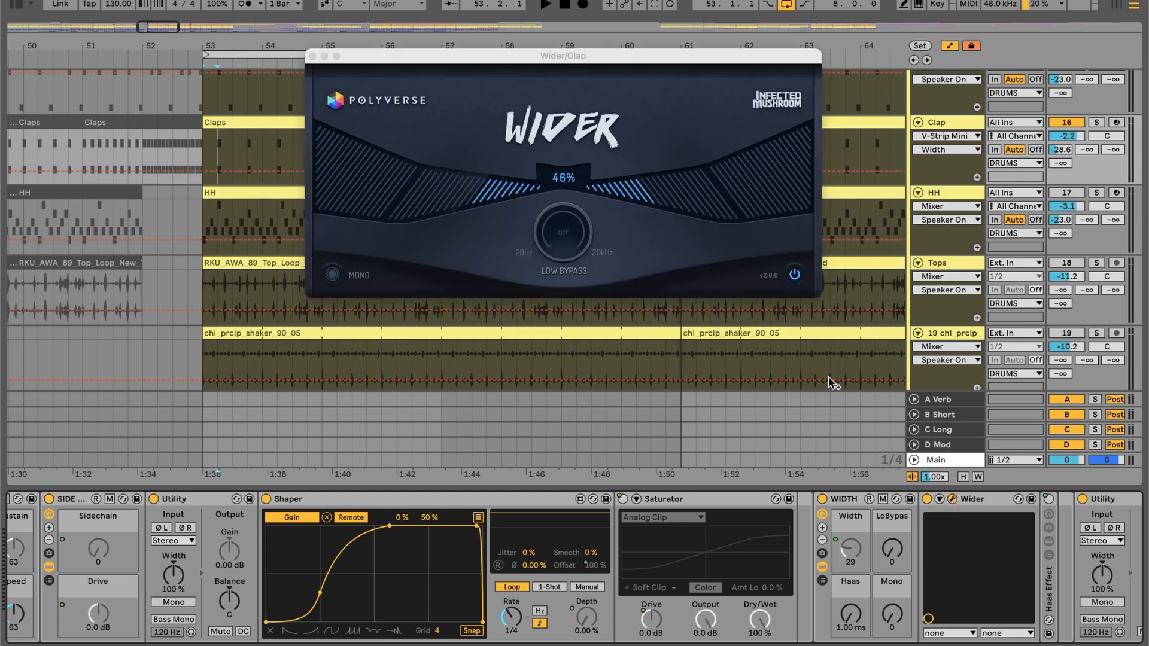
pyautogui.click(311, 56)
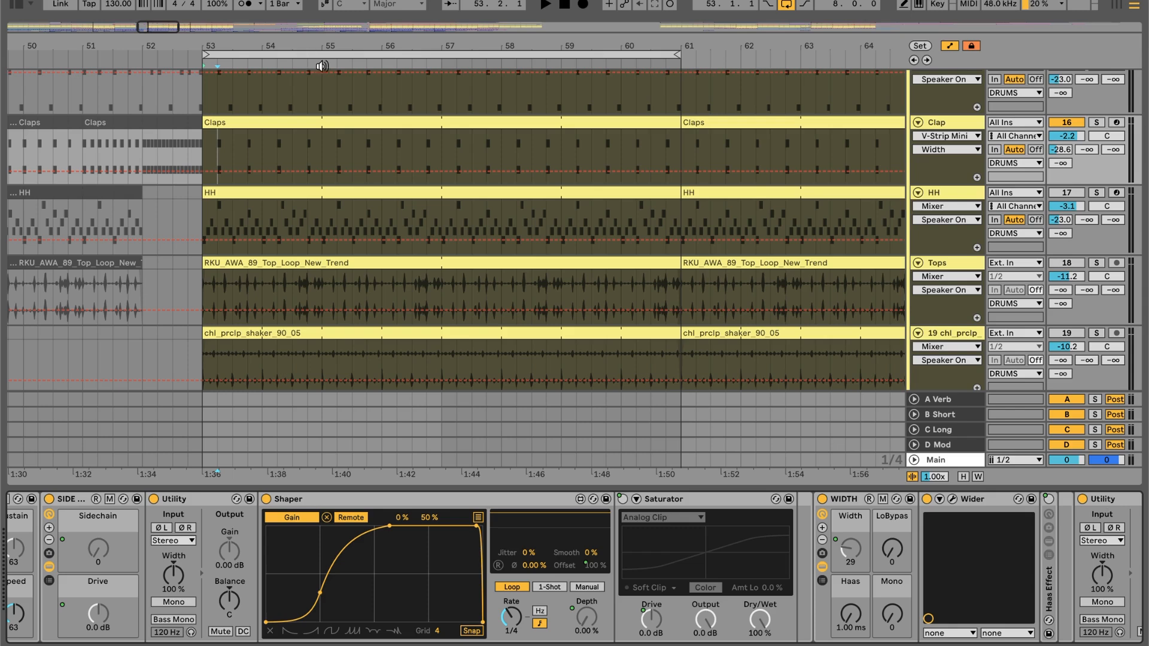
# - Collapse the V-Strip Mini's nested devices and select its Width control
pyautogui.hscroll(-5, 420, 544)
pyautogui.hscroll(-2, 421, 540)
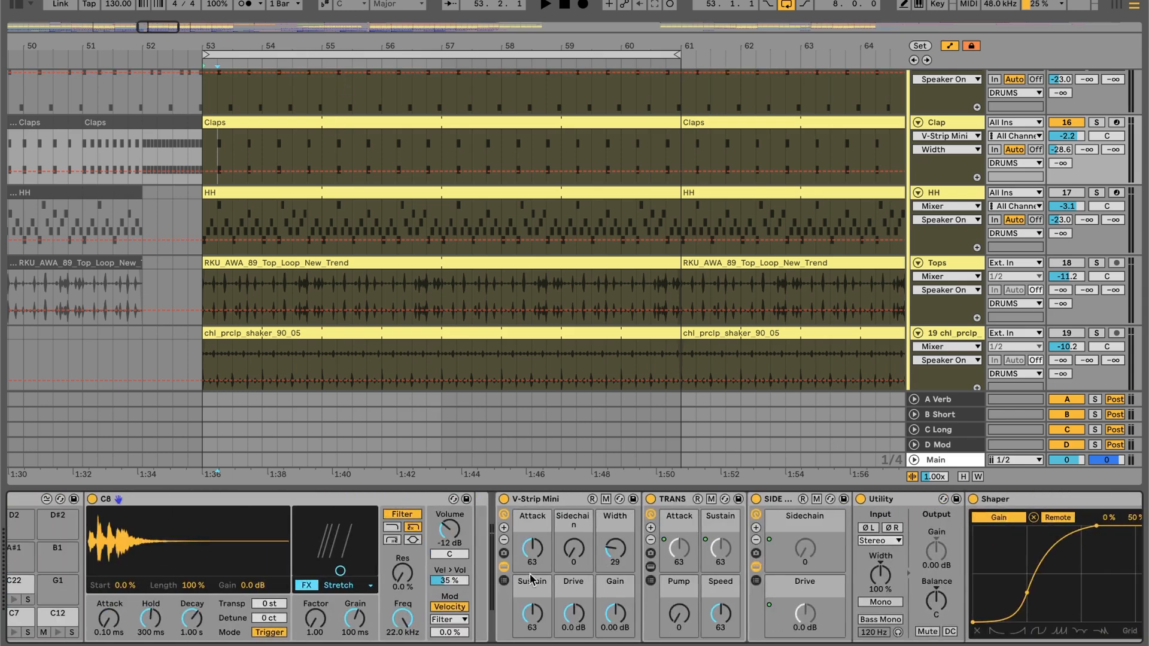
pyautogui.click(508, 567)
pyautogui.click(616, 540)
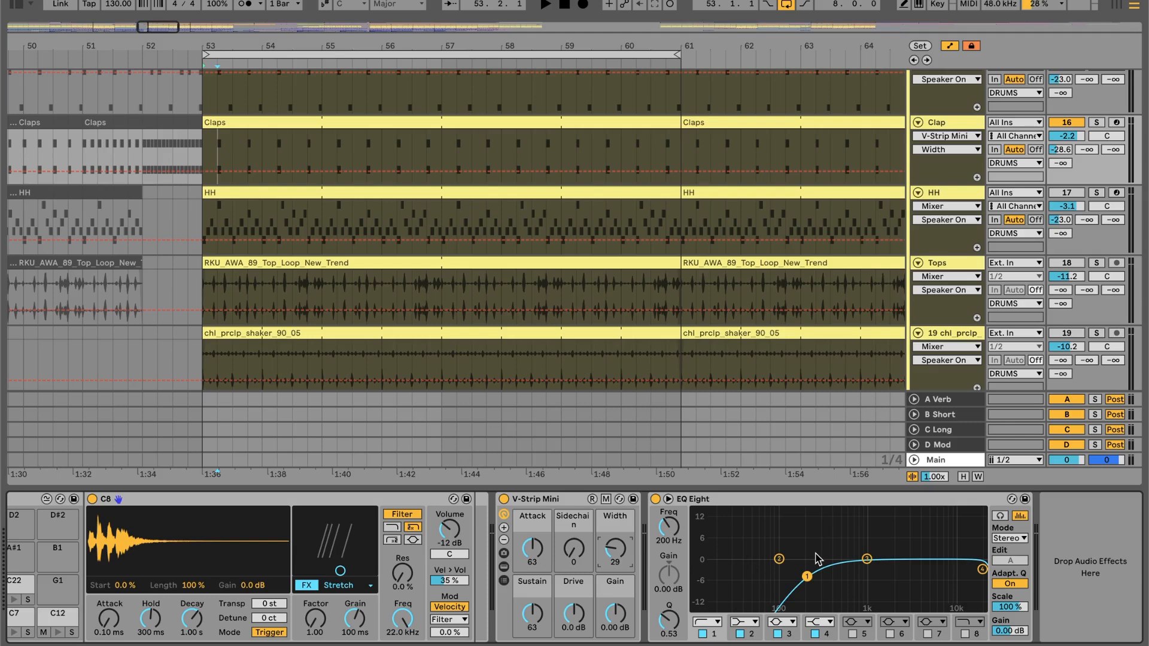
# - Open the HH track's clip at bar 53 and play the loop, soloing the HH track briefly and then unsoloing it
pyautogui.scroll(2, 828, 182)
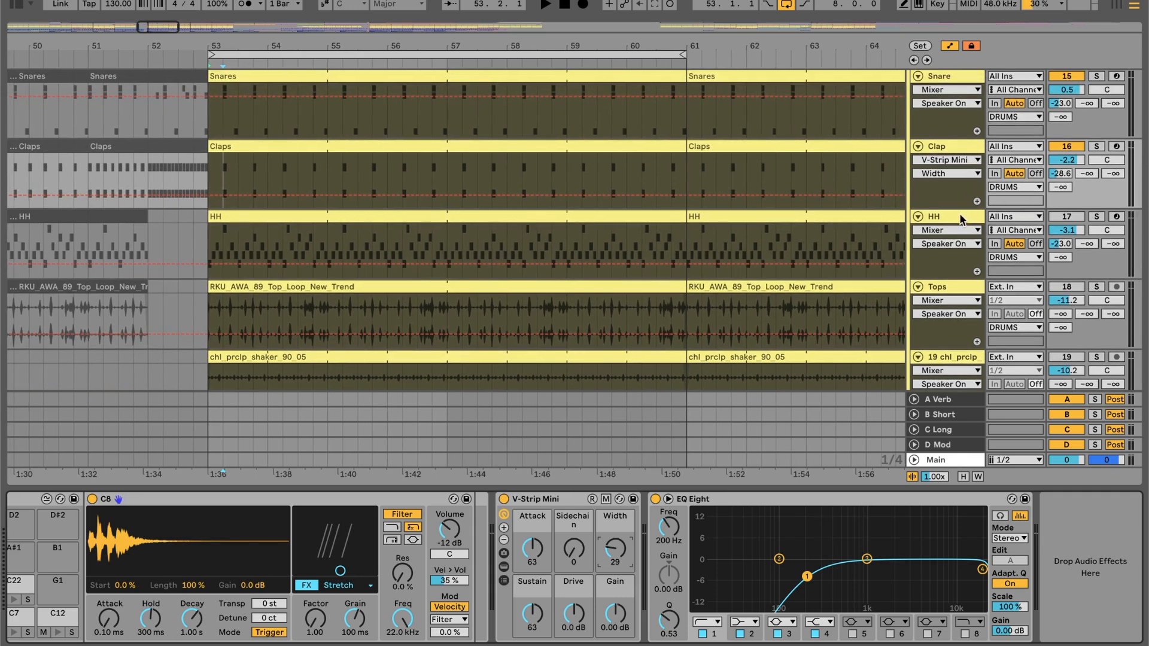
pyautogui.click(1018, 213)
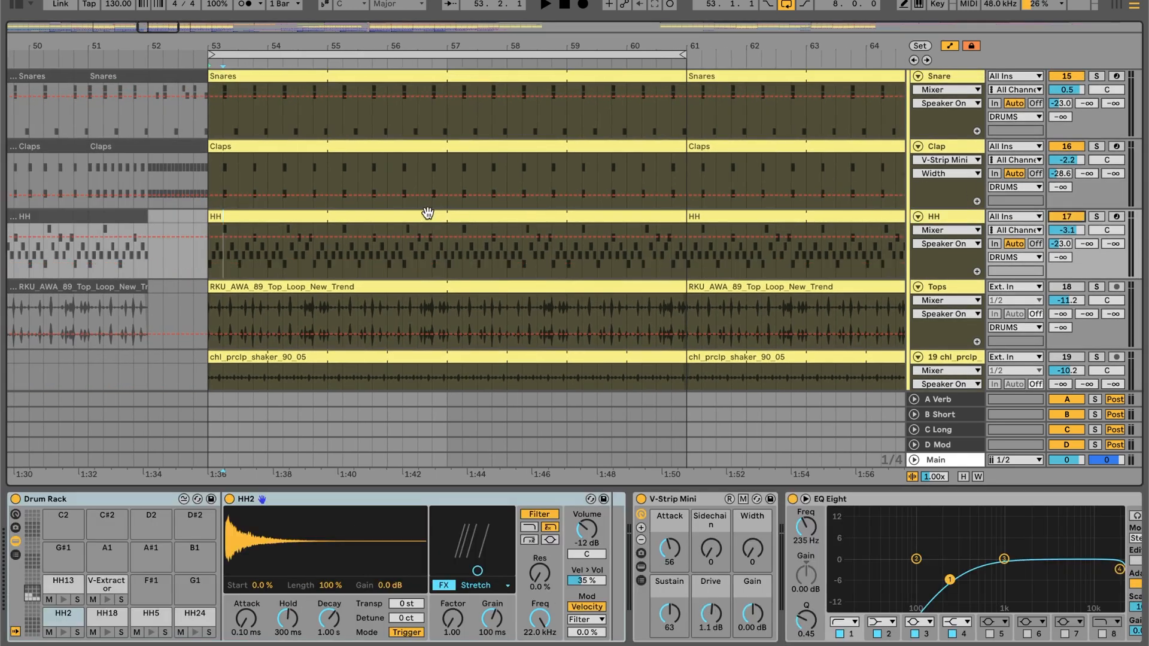
pyautogui.doubleClick(428, 214)
pyautogui.press('space')
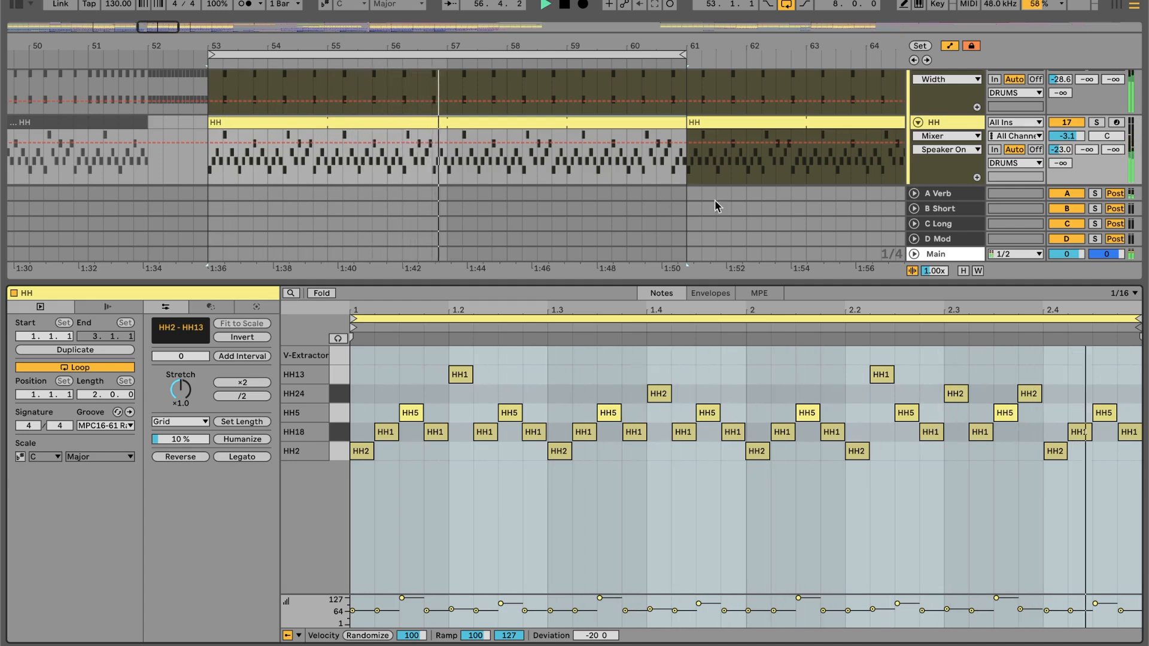
pyautogui.click(1096, 123)
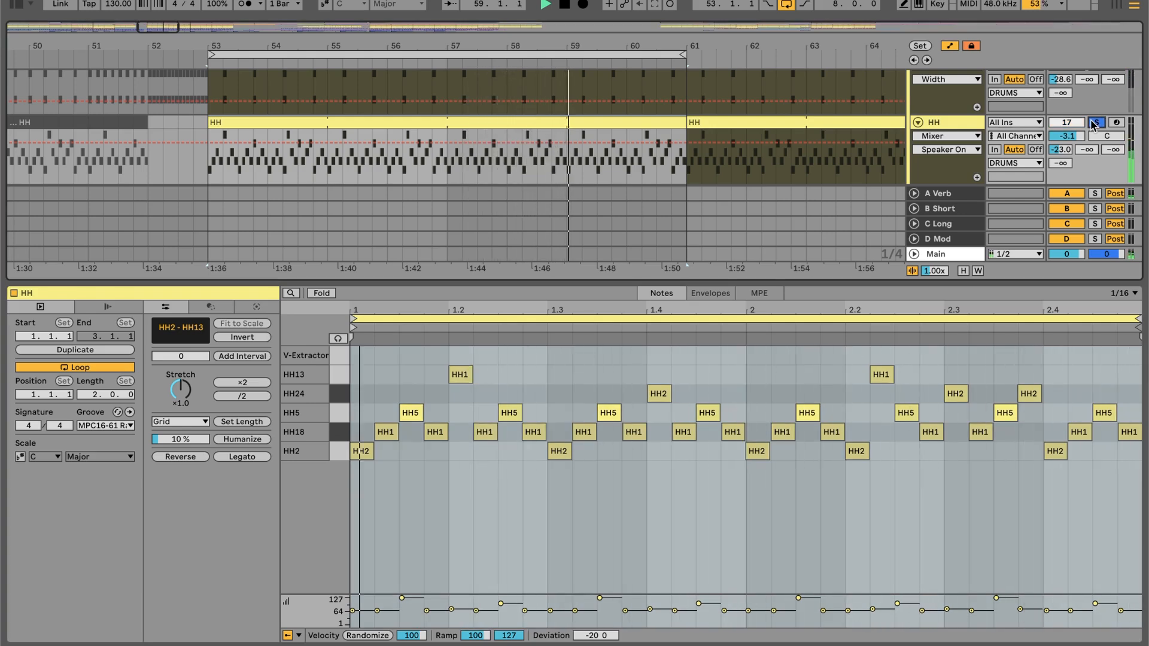
pyautogui.click(1095, 123)
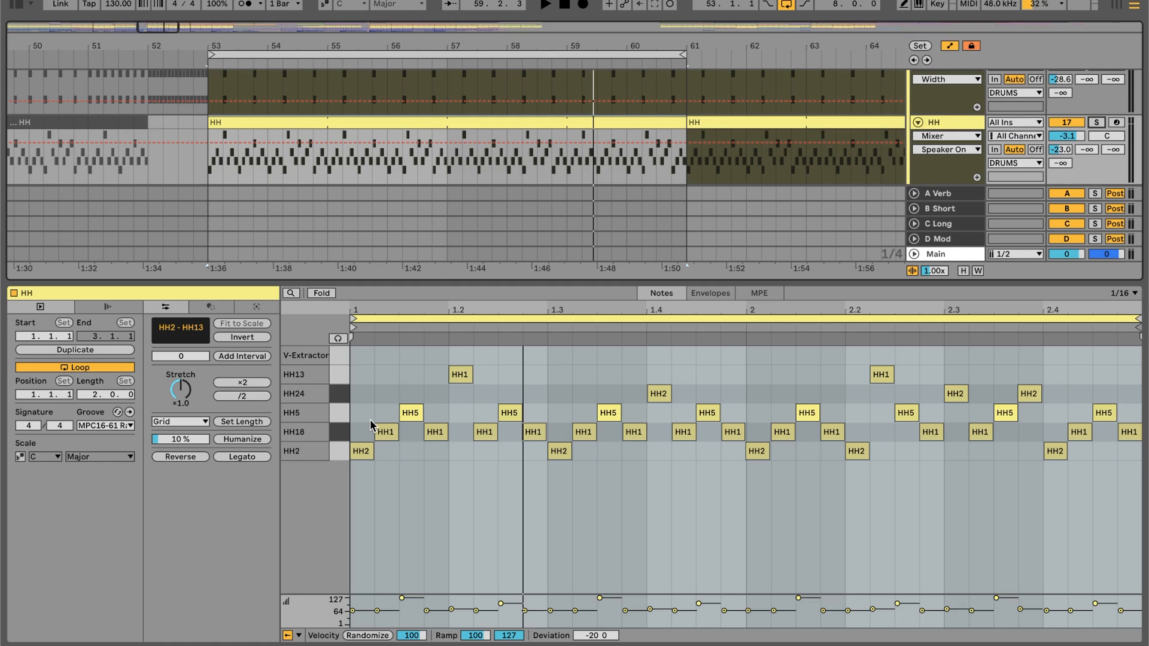
# - Select all HH5 notes in the HH clip to point them out, and clear the selection
pyautogui.click(336, 413)
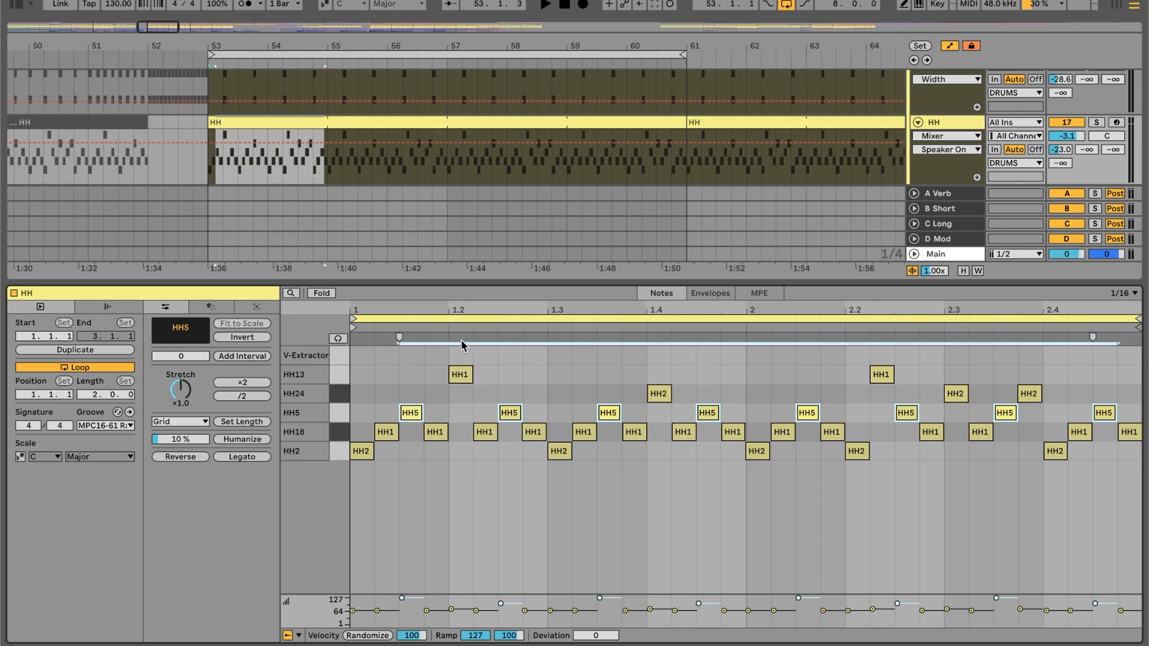
pyautogui.click(671, 333)
pyautogui.click(671, 458)
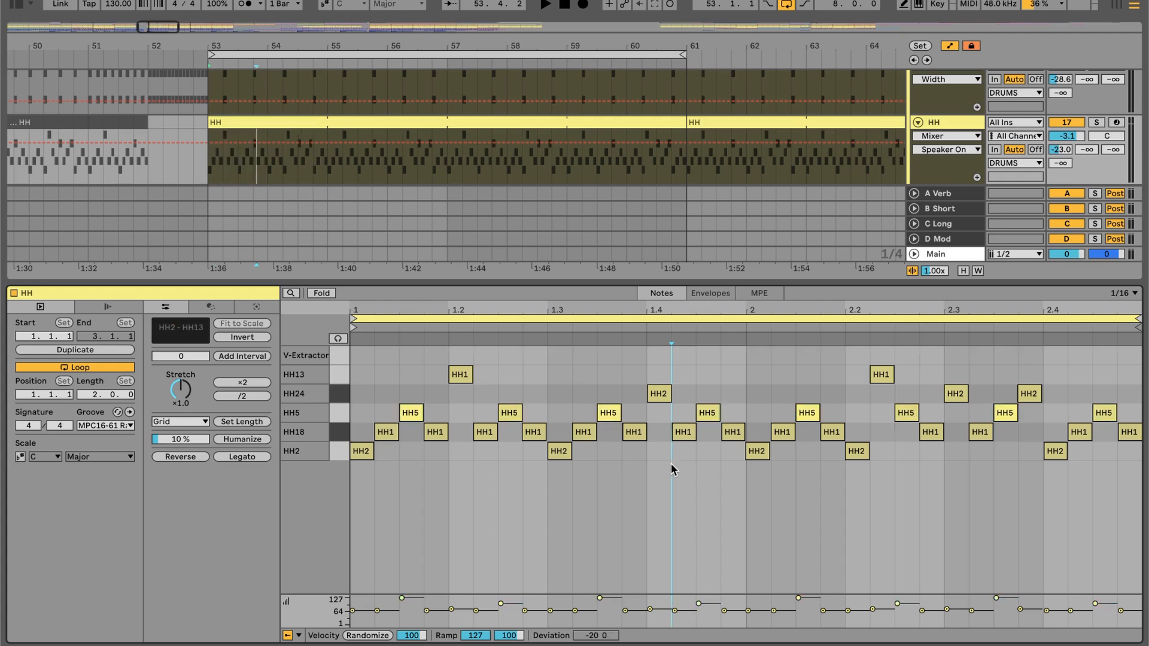
# - Try placing all four notes of the HH clip's first beat on the HH5 row, and undo the moves
pyautogui.click(356, 451)
pyautogui.press('Up')
pyautogui.moveTo(440, 473); pyautogui.dragTo(356, 421)
pyautogui.press('Up')
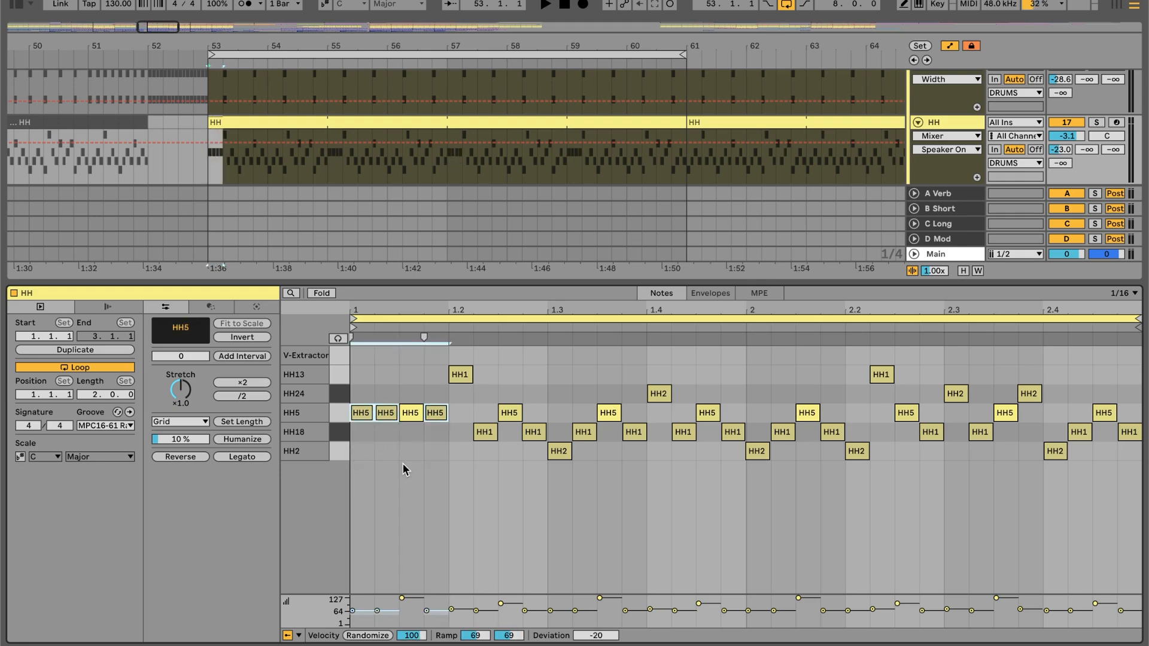
pyautogui.hotkey('ctrl', 'z')
pyautogui.hotkey('ctrl', 'z')
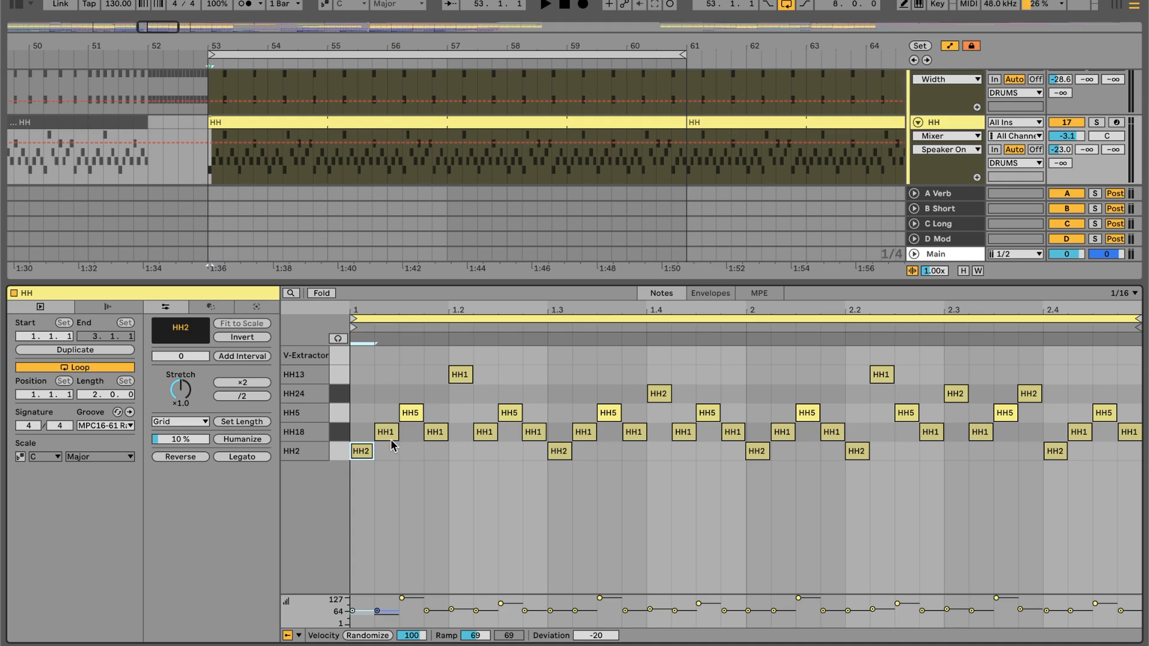
# - Adjust the velocity deviation of the HH clip's first HH18 note to -23, and deselect the note
pyautogui.click(389, 612)
pyautogui.click(390, 613)
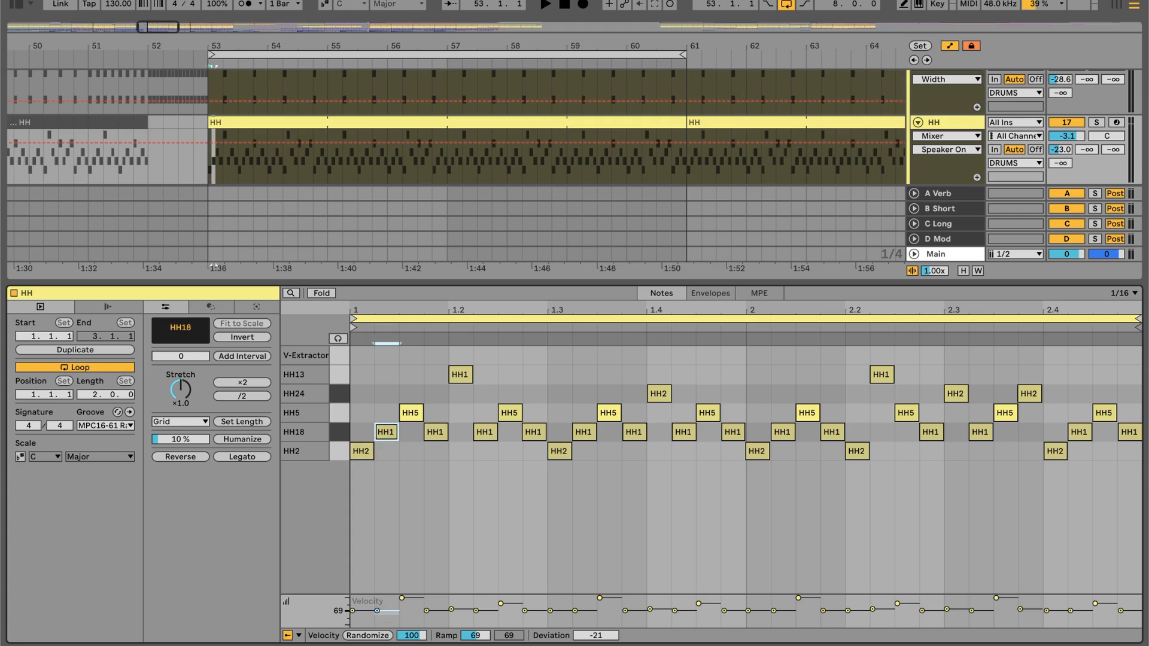
pyautogui.click(390, 613)
pyautogui.click(392, 436)
pyautogui.moveTo(387, 615); pyautogui.dragTo(387, 609)
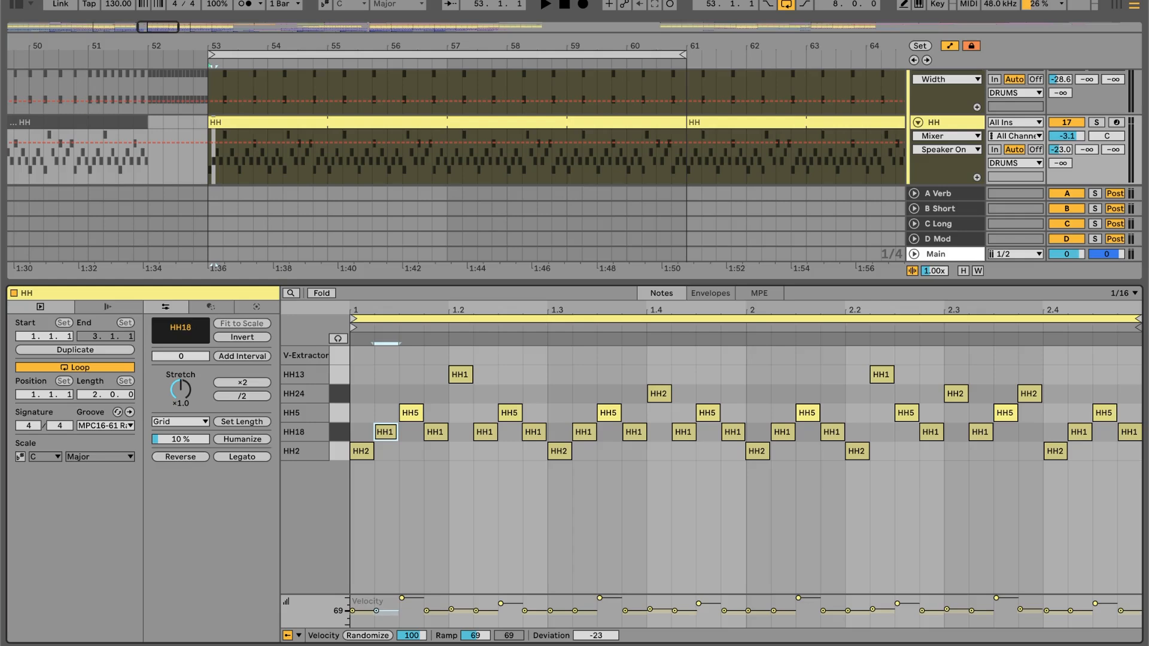
pyautogui.click(389, 526)
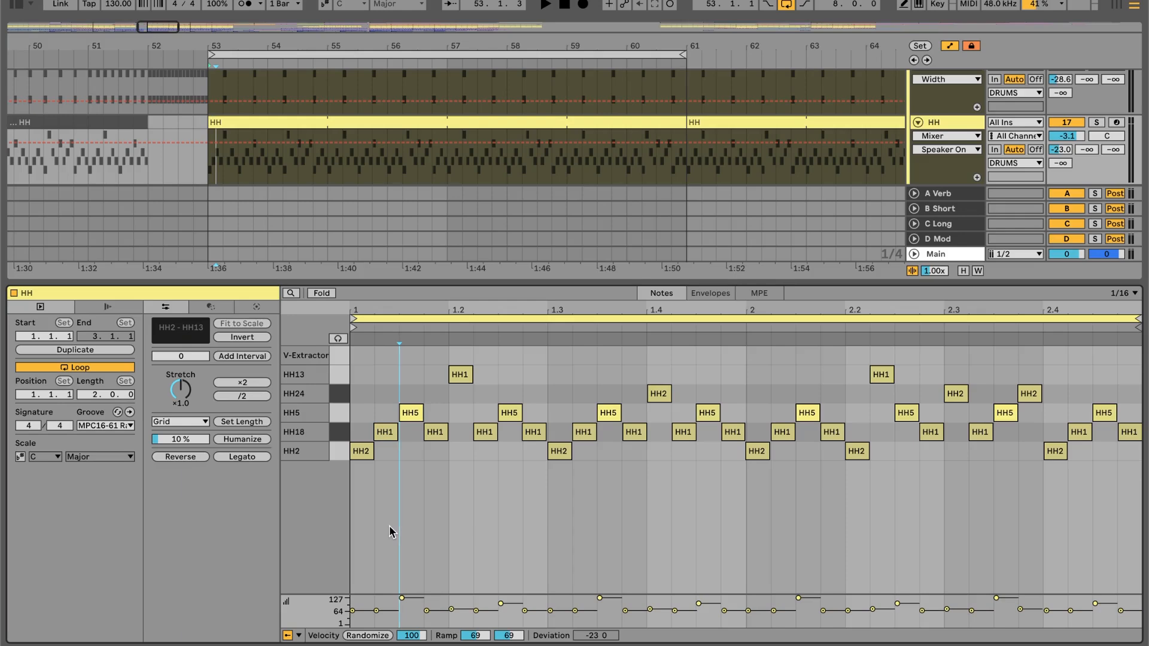
# - Highlight the hi-hat notes of the first beat, the first two beats and beyond to show the pattern, and clear the selection
pyautogui.moveTo(365, 386); pyautogui.dragTo(437, 482)
pyautogui.moveTo(357, 353); pyautogui.dragTo(540, 492)
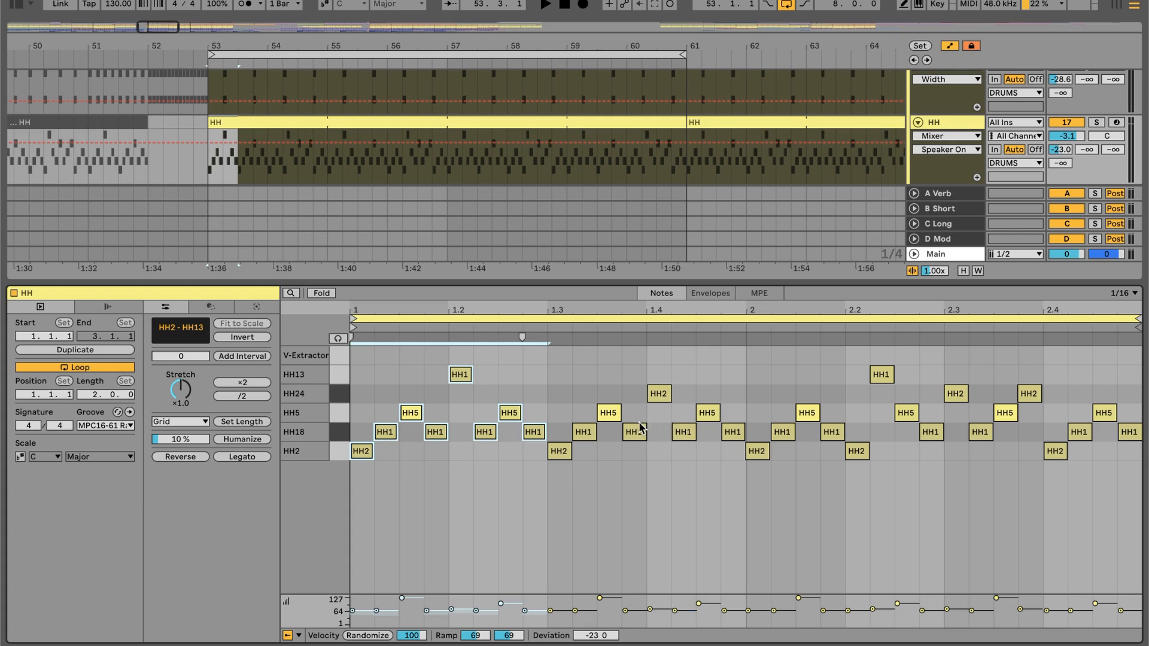
pyautogui.click(638, 464)
pyautogui.moveTo(369, 359)
pyautogui.mouseDown()
pyautogui.moveTo(630, 485)
pyautogui.moveTo(726, 513)
pyautogui.mouseUp()
pyautogui.click(626, 388)
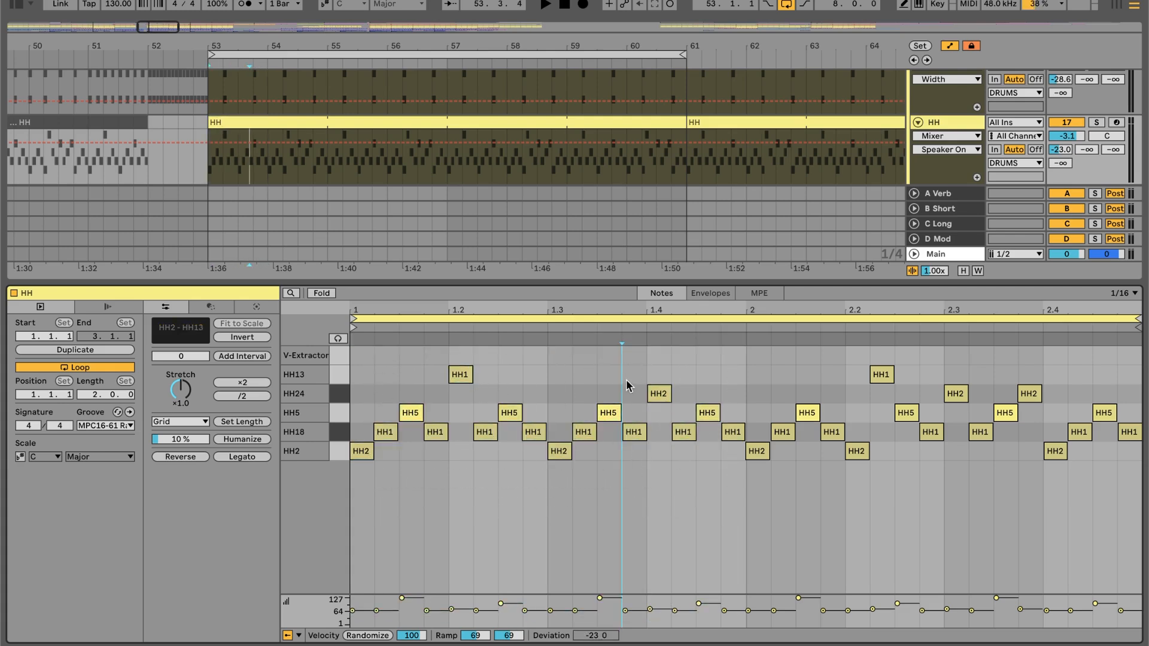
# - Point out the HH13 and HH24 accent notes in the HH clip by selecting them in turn
pyautogui.click(471, 375)
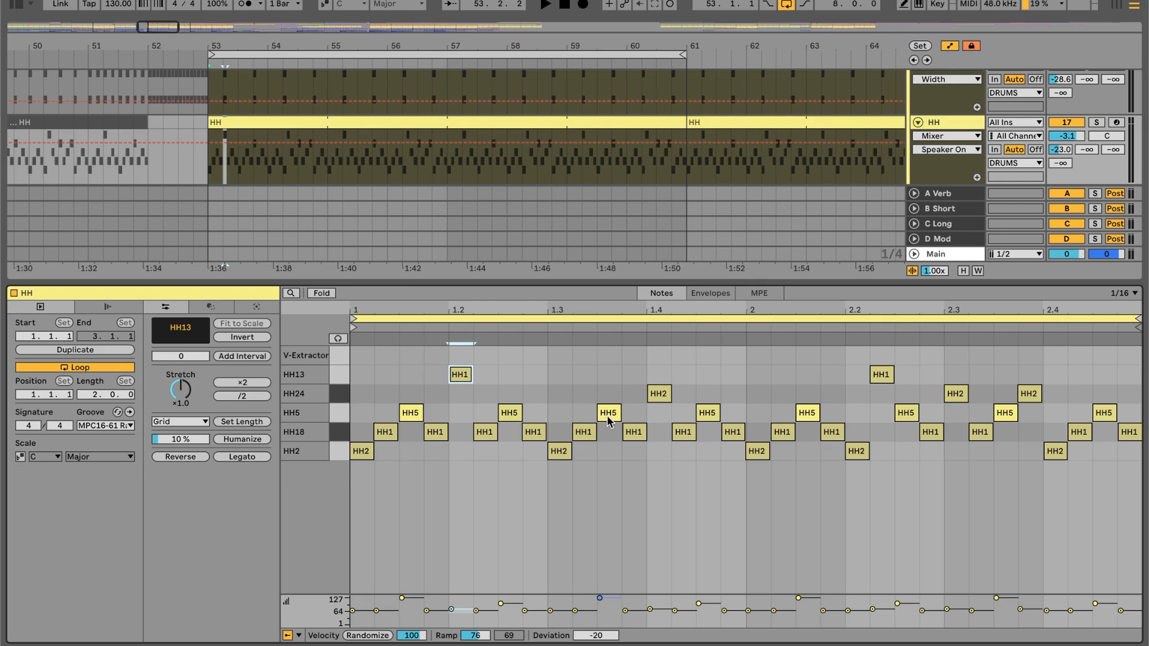
pyautogui.click(338, 394)
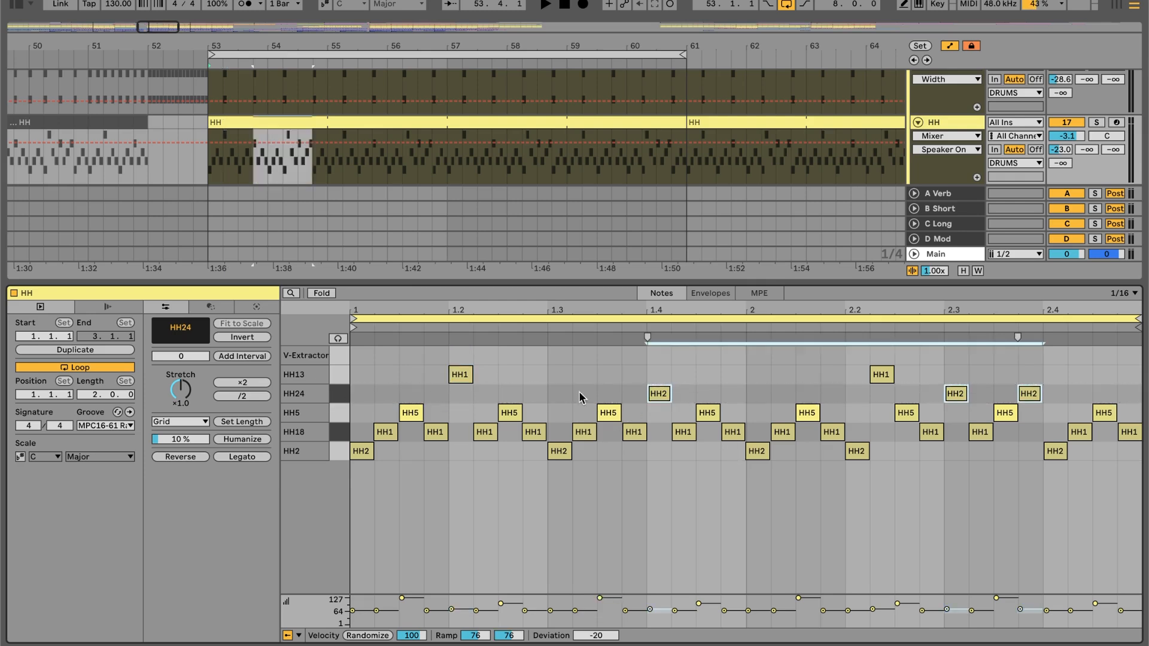
pyautogui.click(663, 394)
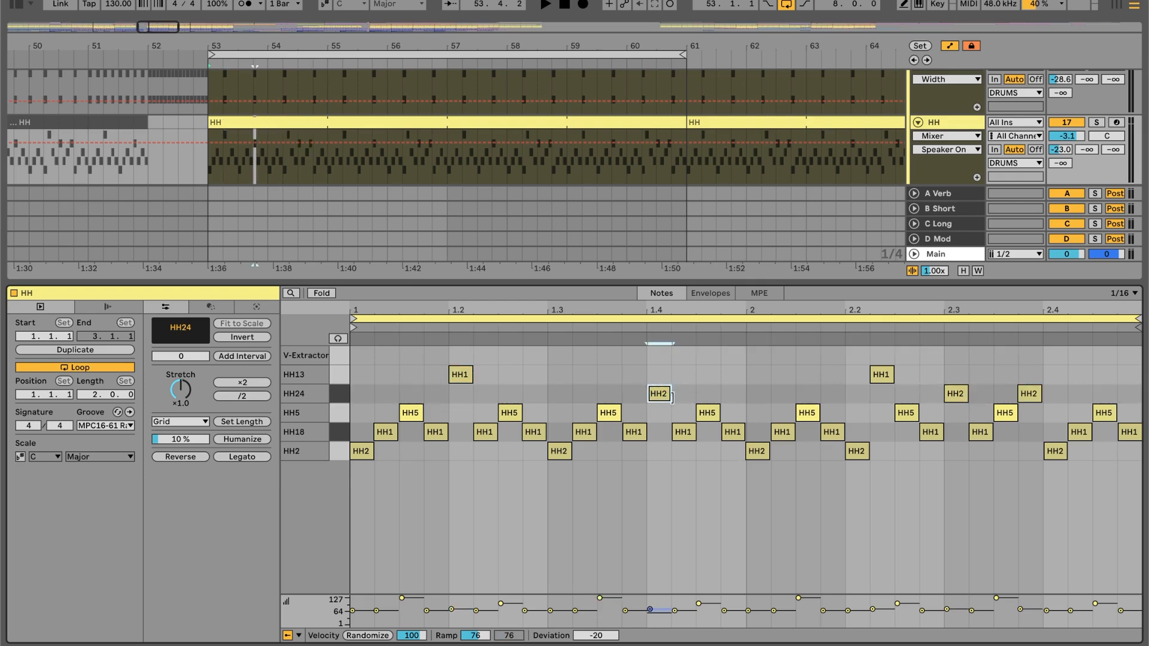
pyautogui.click(892, 373)
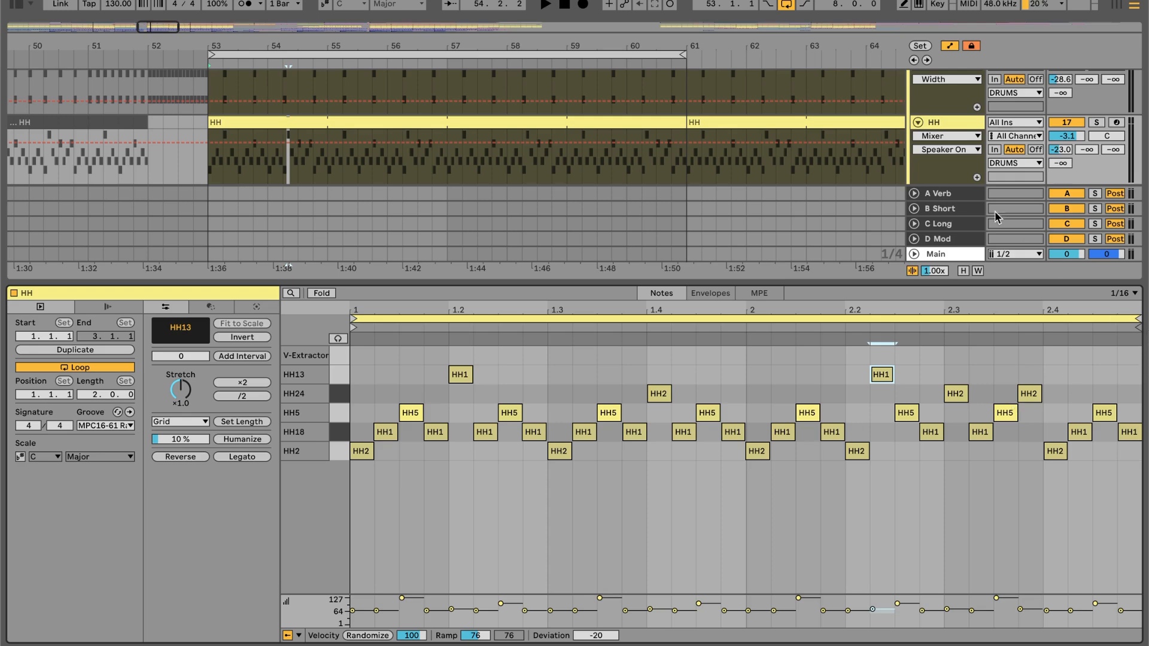
# - Show the HH track's device chain and select its HH clip at bar 53
pyautogui.click(931, 123)
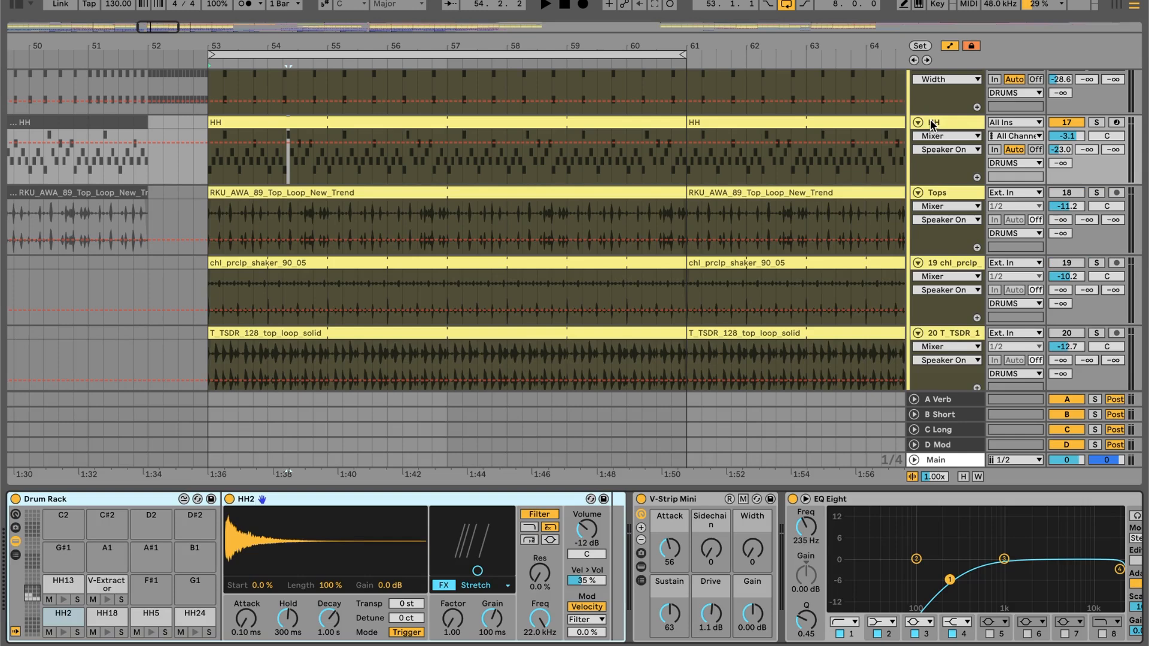
pyautogui.click(467, 124)
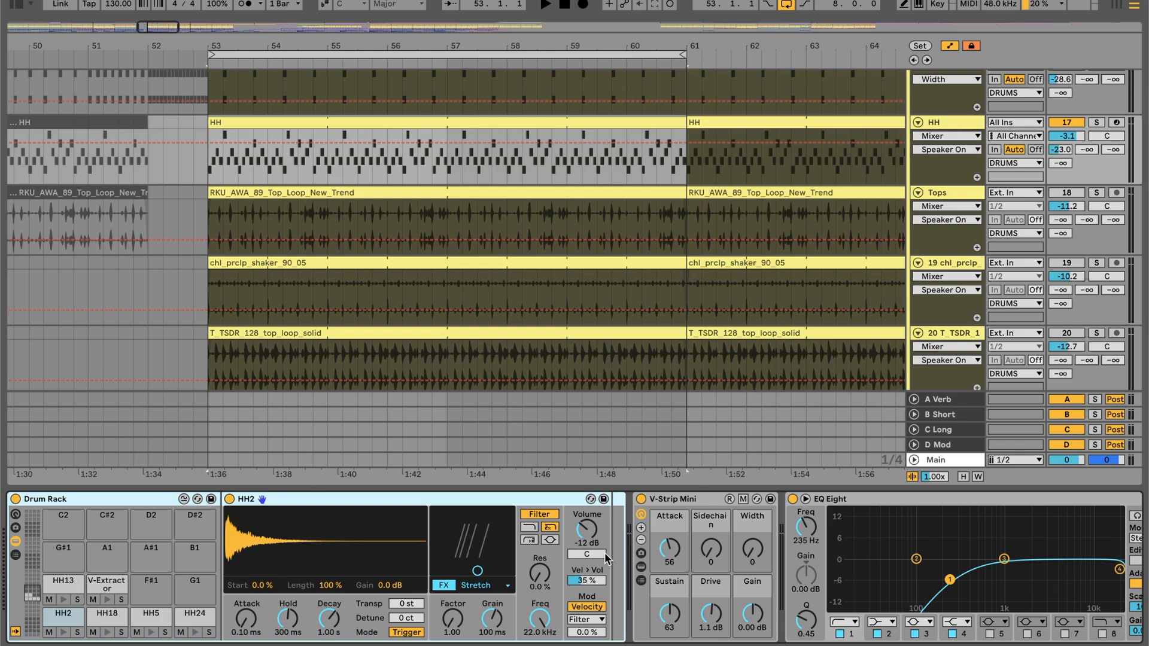
# - Bring the V-Strip Mini in the HH track's device chain into view and select its Attack control
pyautogui.hscroll(3, 572, 515)
pyautogui.click(572, 510)
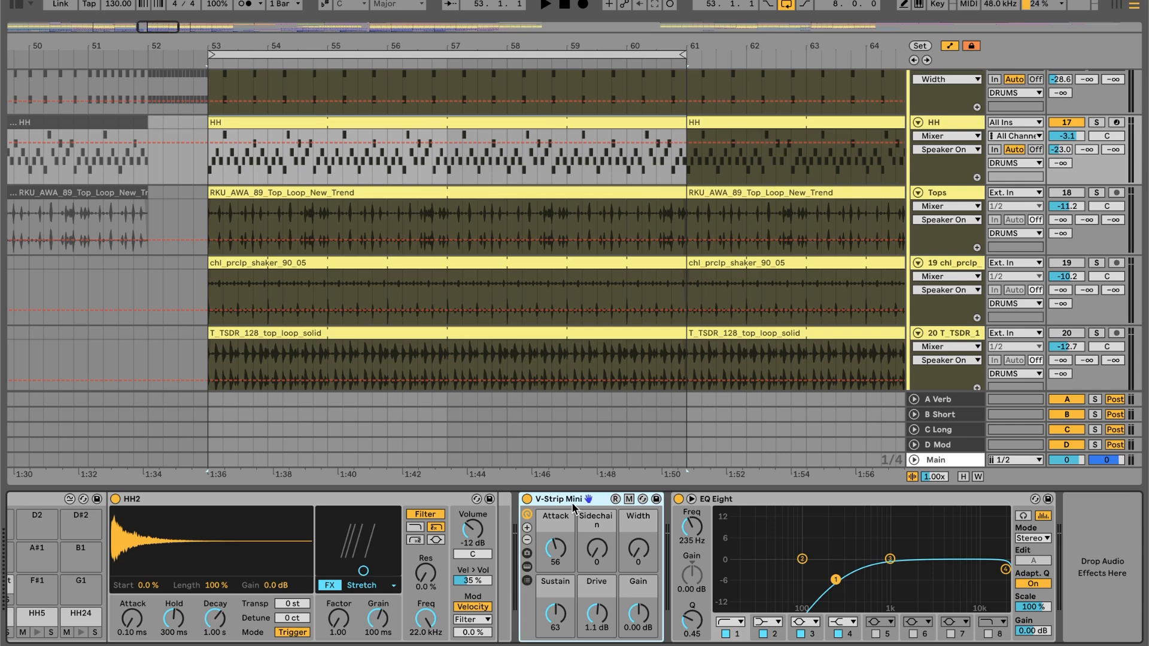
pyautogui.click(562, 547)
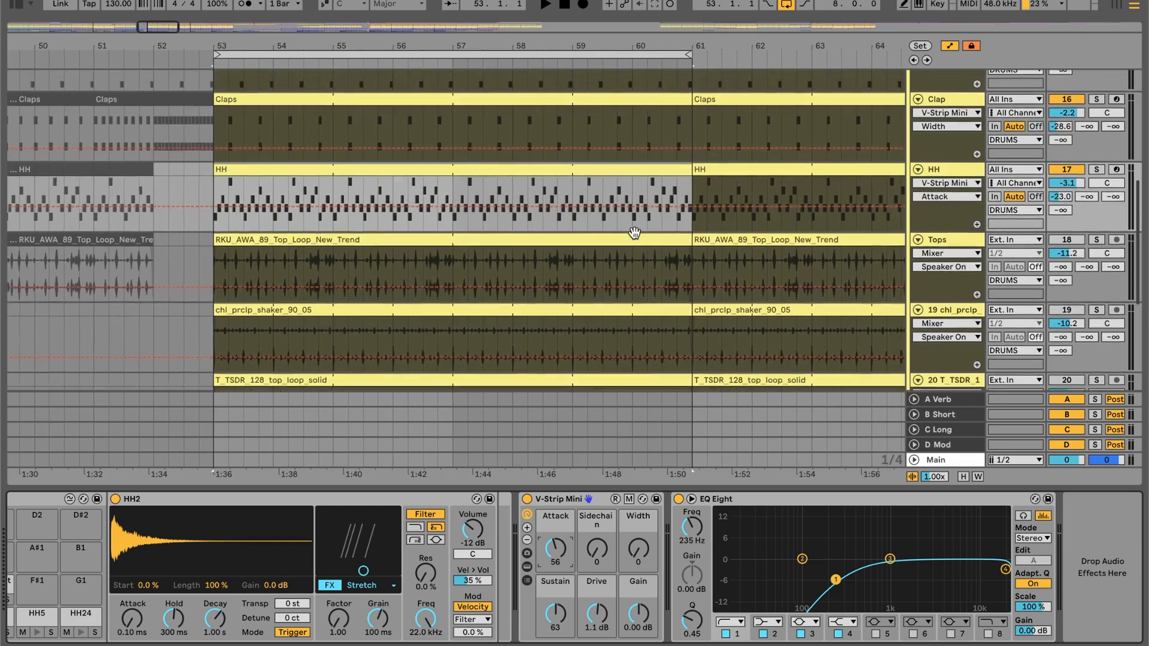
# - Select the RKU_AWA_89_Top_Loop_New_Trend clip at bar 53 on the Tops track to show the track's device chain
pyautogui.scroll(10, 635, 236)
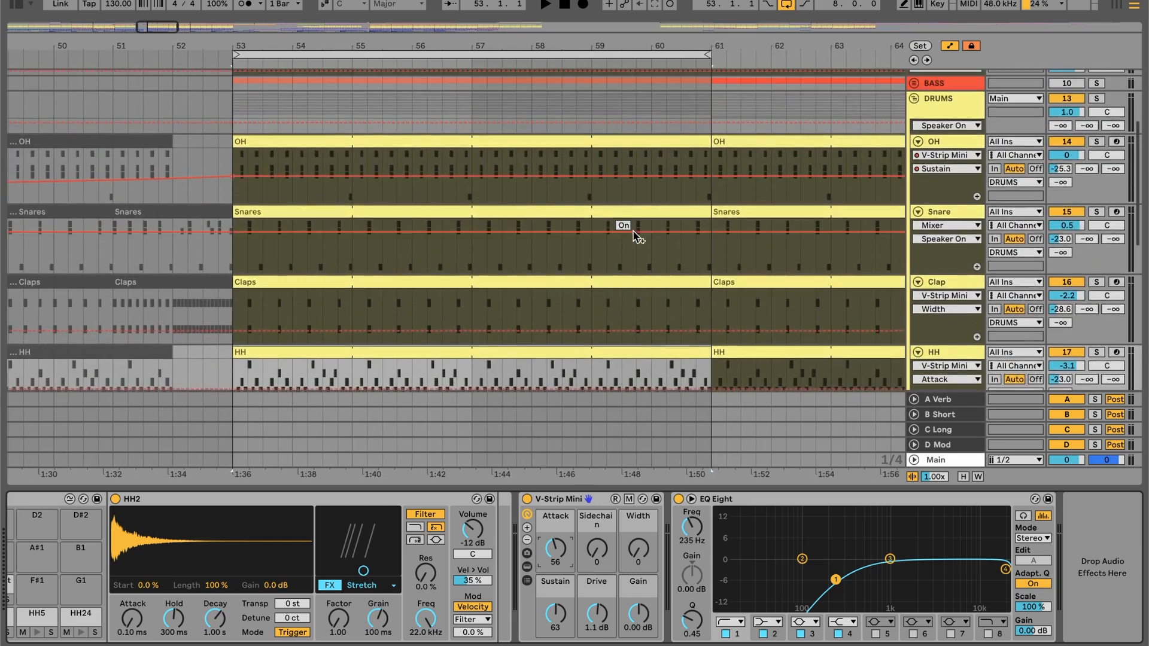
pyautogui.scroll(-1, 634, 235)
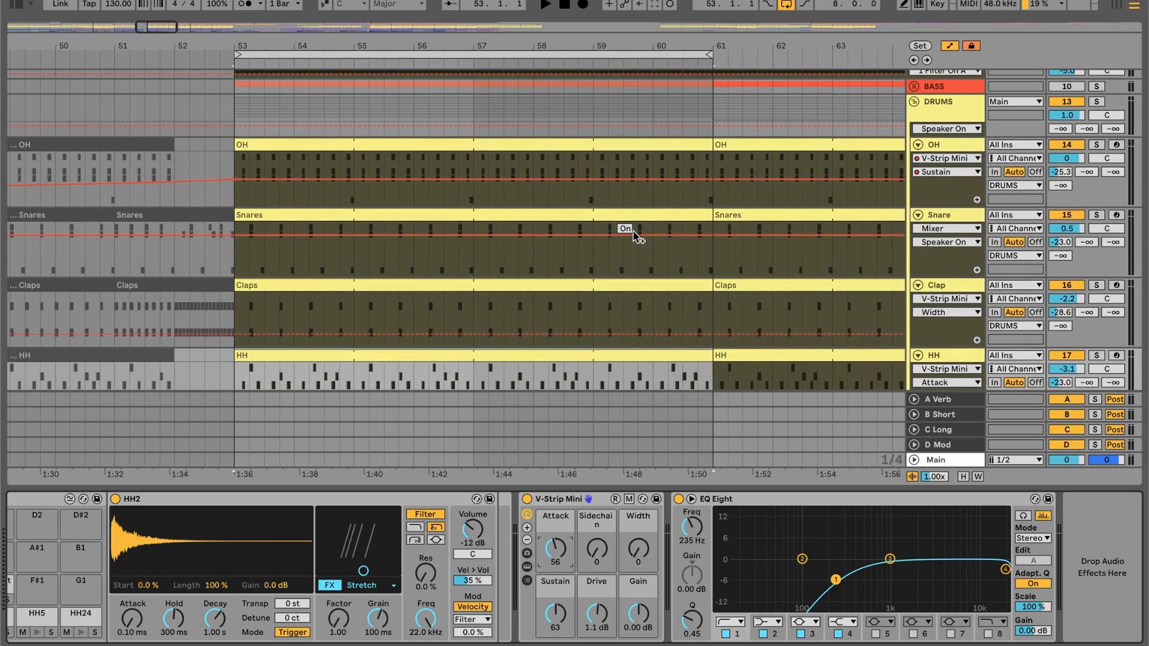
pyautogui.scroll(5, 591, 174)
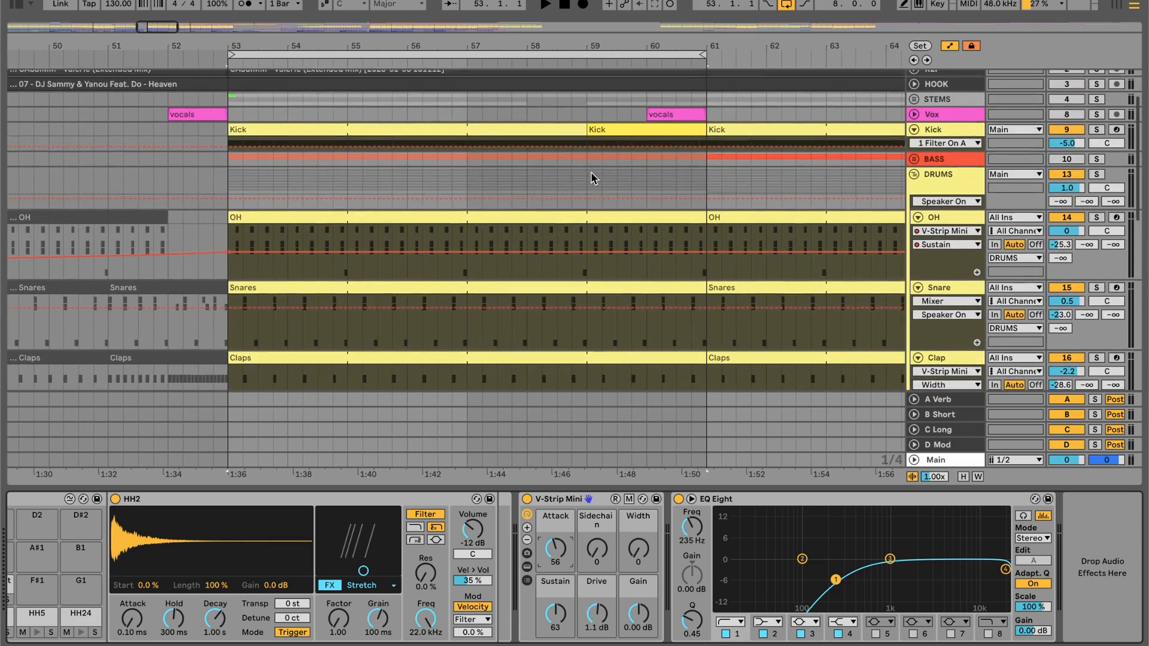
pyautogui.scroll(-10, 591, 174)
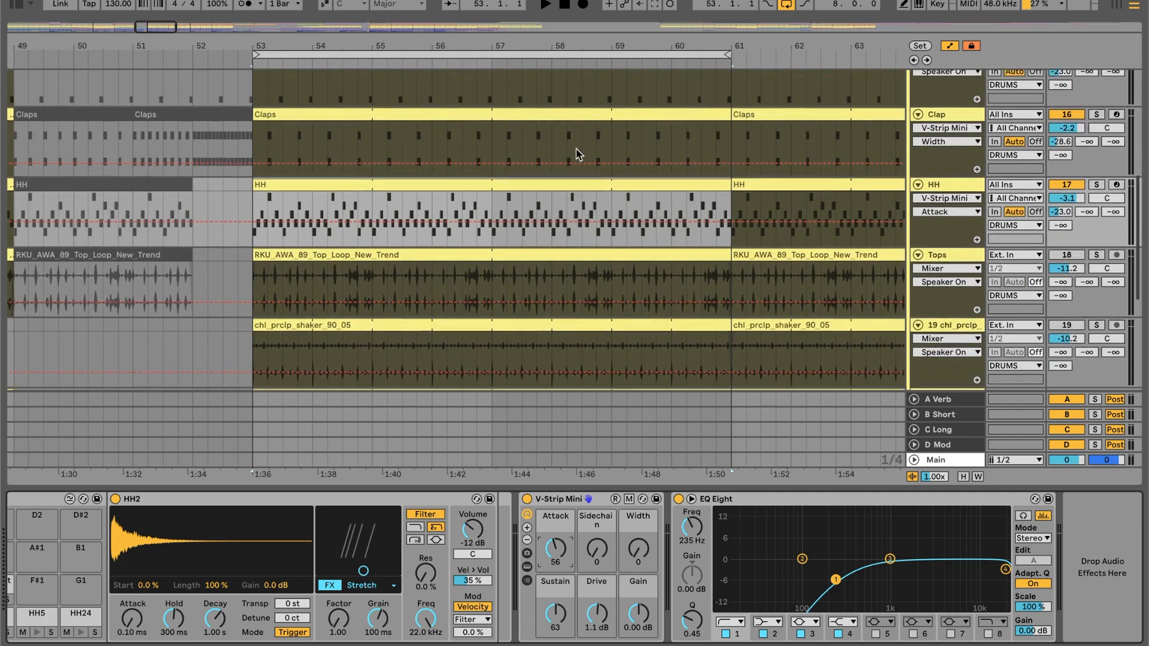
pyautogui.scroll(-1, 547, 193)
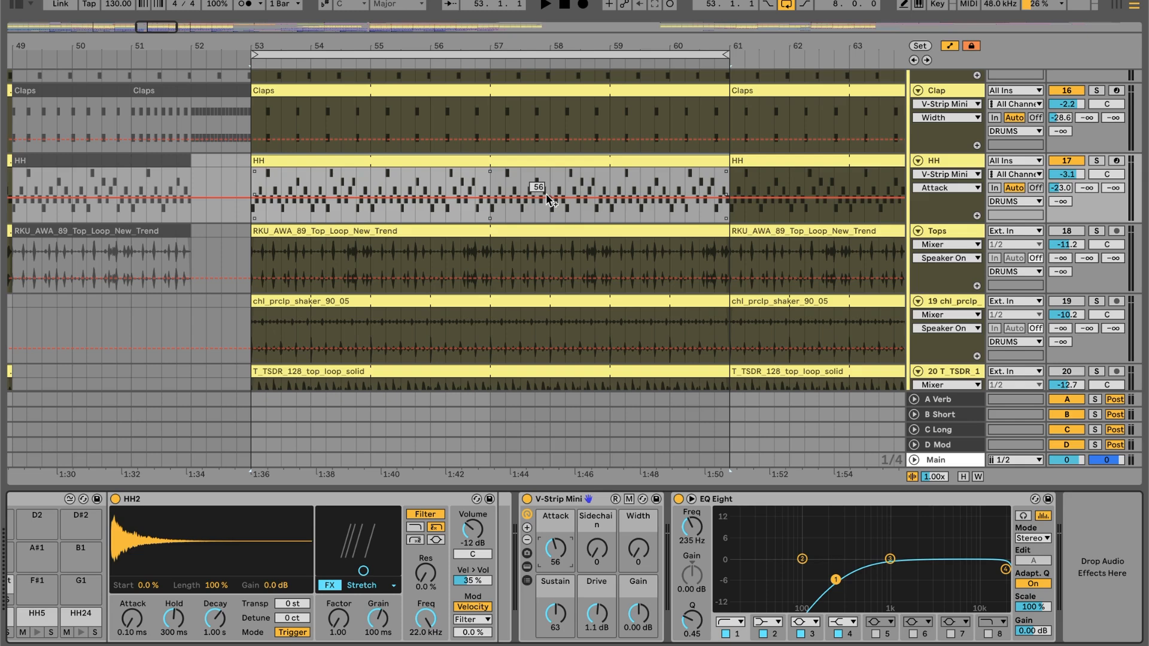
pyautogui.click(561, 228)
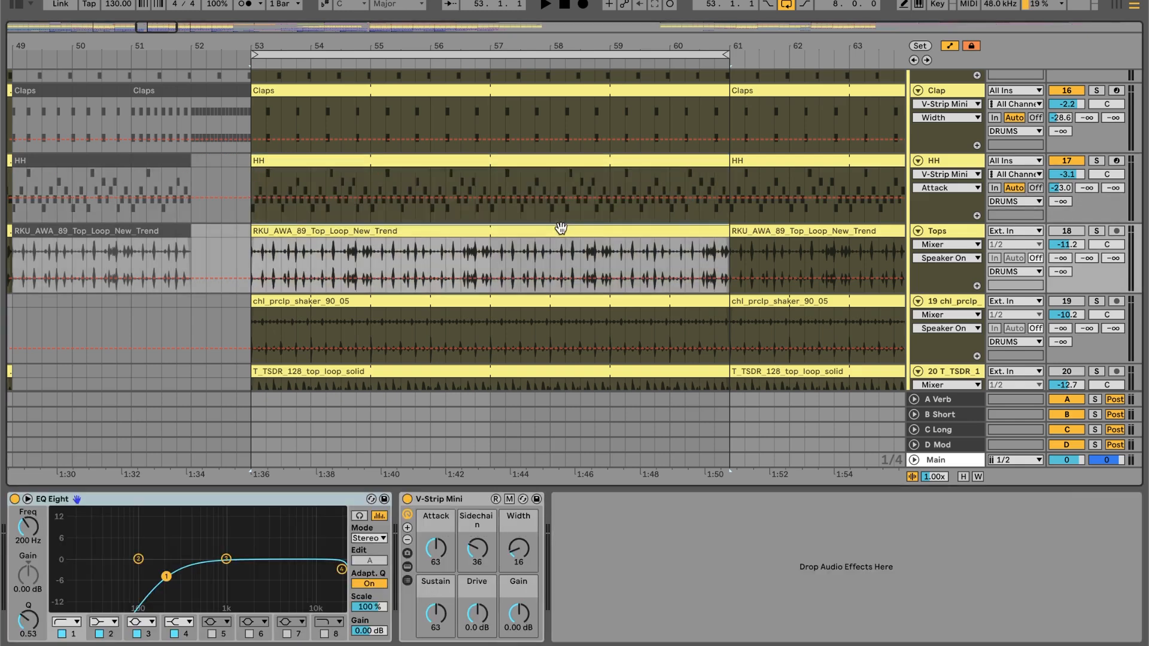
# - Activate the Tops track and play the section from bar 53, soloing the top loop for a moment
pyautogui.scroll(3, 561, 228)
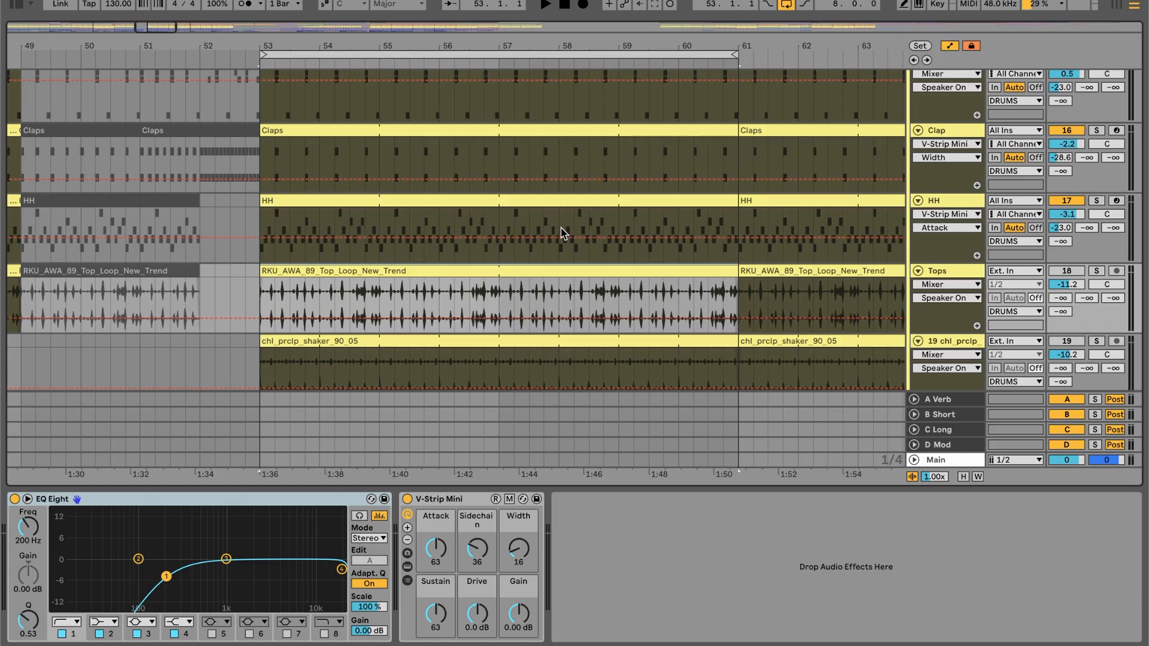
pyautogui.click(1066, 271)
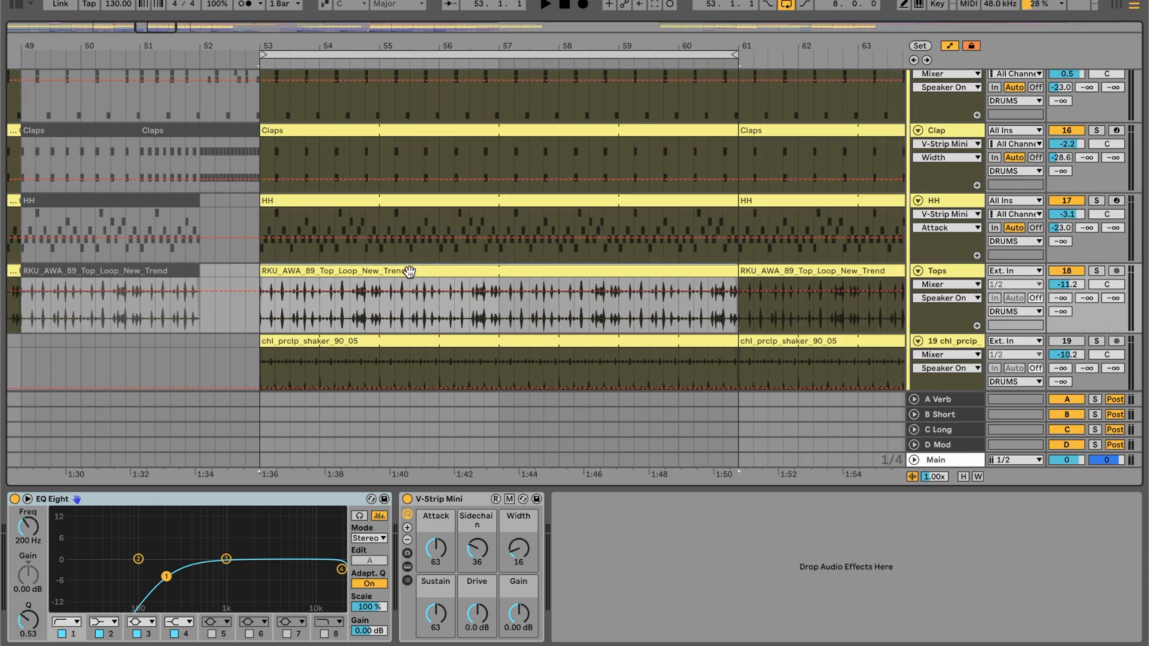
pyautogui.press('space')
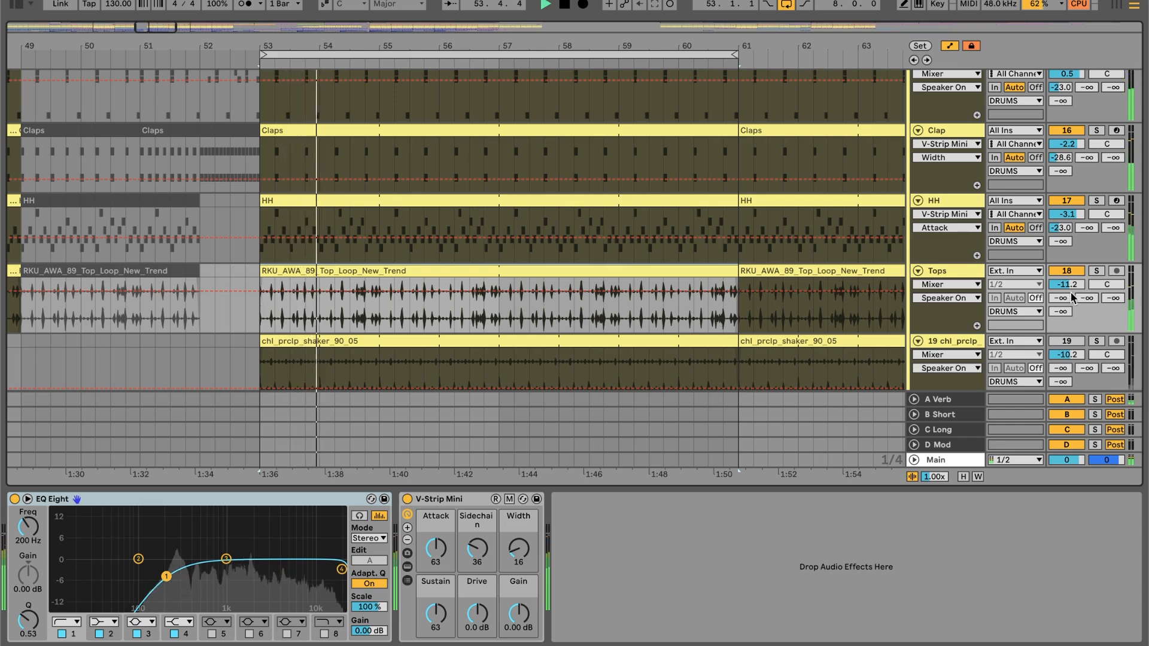
pyautogui.click(1097, 271)
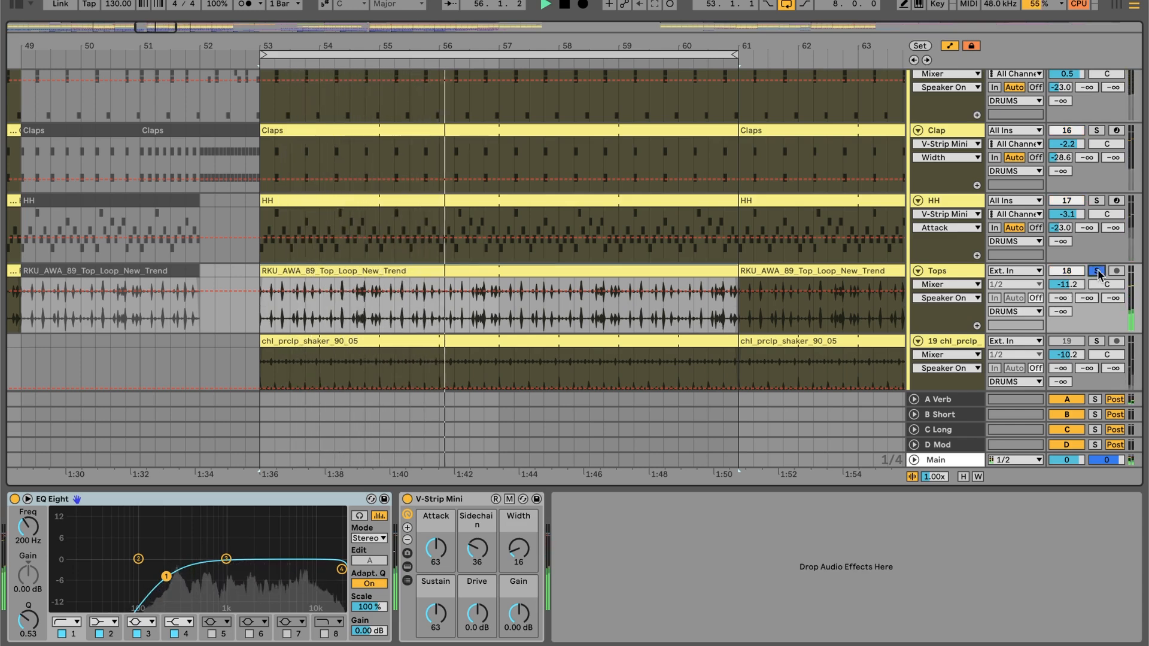
pyautogui.click(1097, 271)
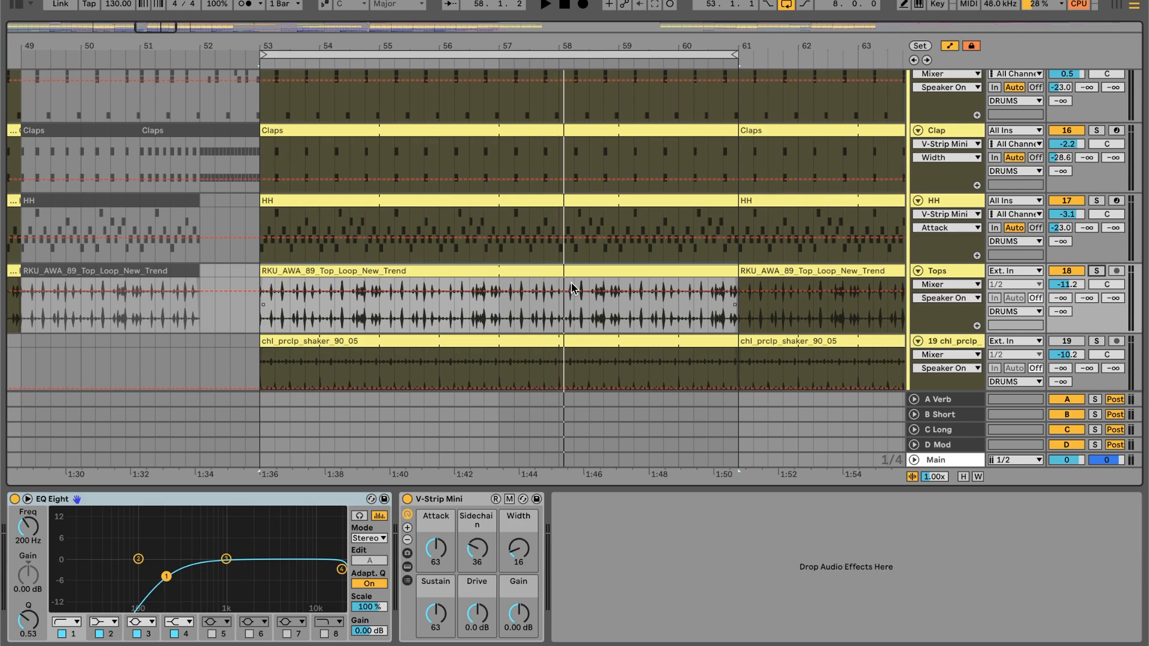
# - Open the Tops loop's clip settings and review its Beats warp mode, Preserve Transients and transient loop mode options
pyautogui.doubleClick(521, 288)
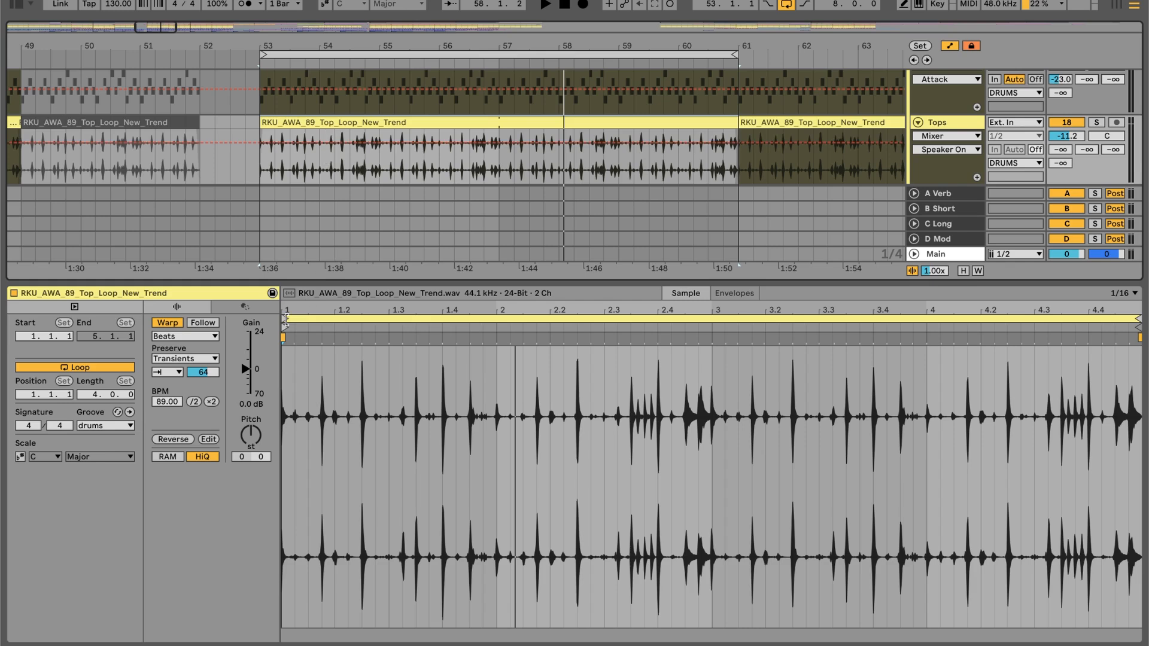
pyautogui.click(166, 360)
pyautogui.click(164, 338)
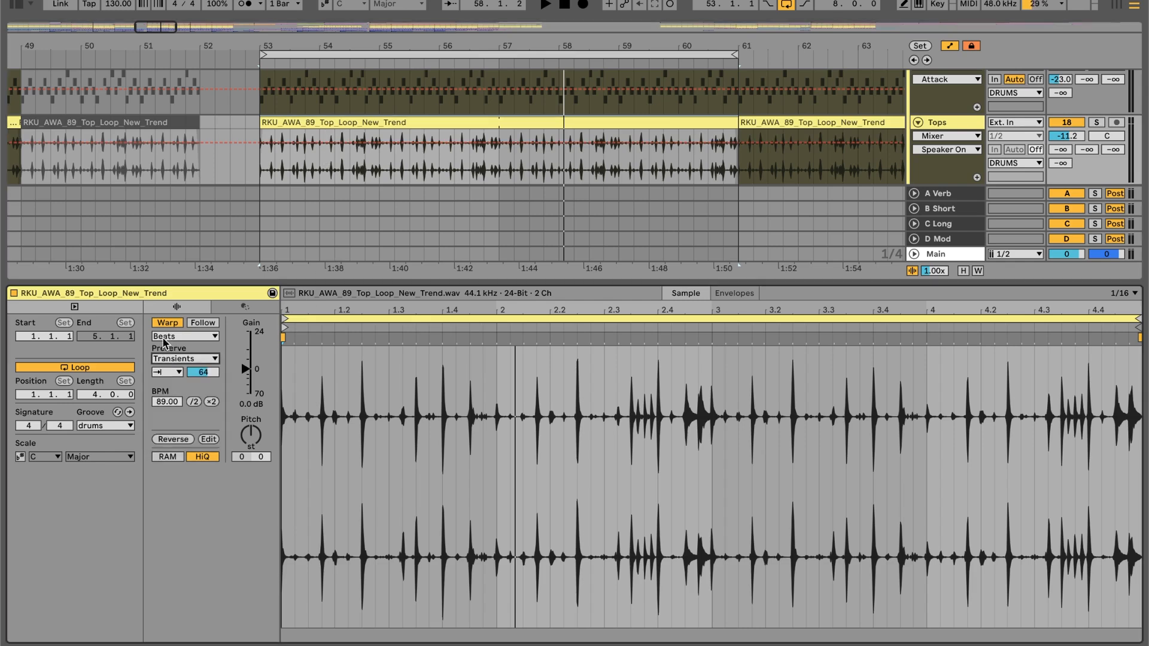
pyautogui.click(174, 337)
pyautogui.click(171, 349)
pyautogui.click(174, 358)
pyautogui.click(174, 359)
pyautogui.click(171, 375)
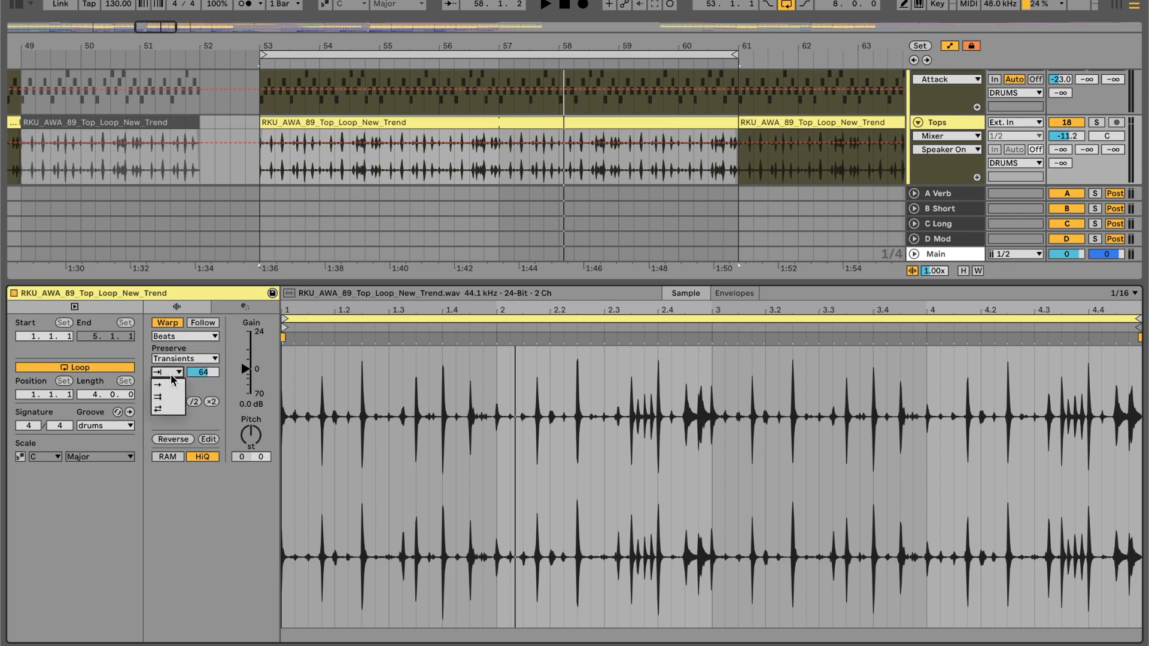
pyautogui.click(159, 387)
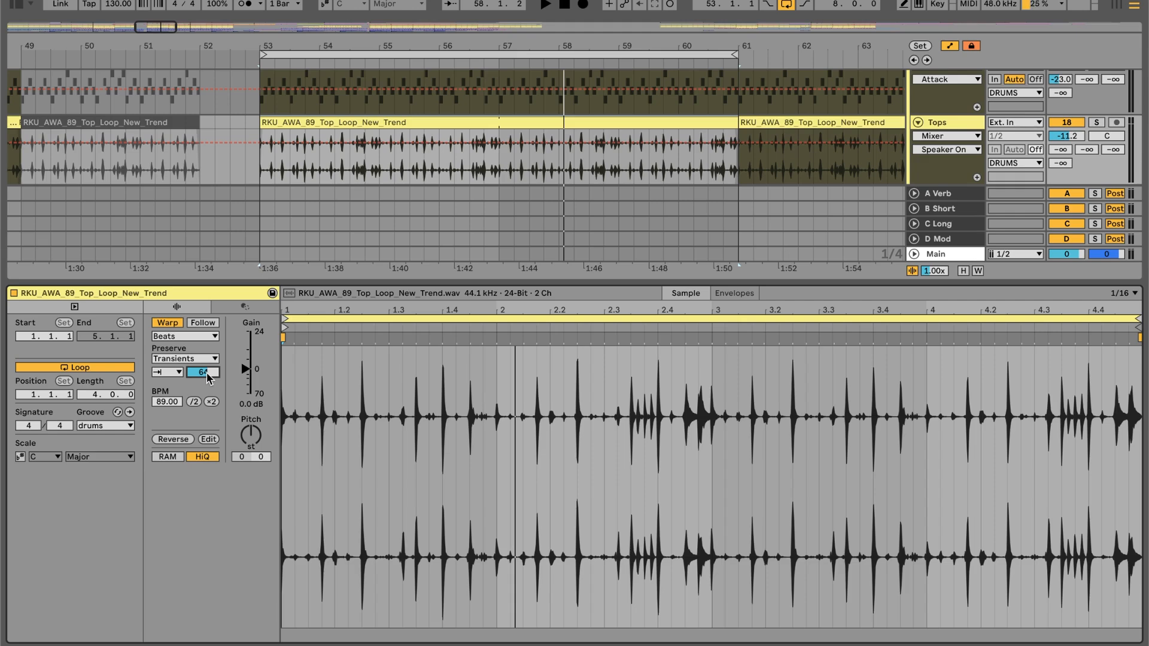
# - Check the groove options of the Tops loop clip and reduce the height of the clip view
pyautogui.click(123, 425)
pyautogui.click(123, 425)
pyautogui.moveTo(389, 280); pyautogui.dragTo(386, 437)
# - Unfold the STEMS group and point out the Extract Groove(s) option for the drums clip on REF - Drums
pyautogui.scroll(5, 417, 301)
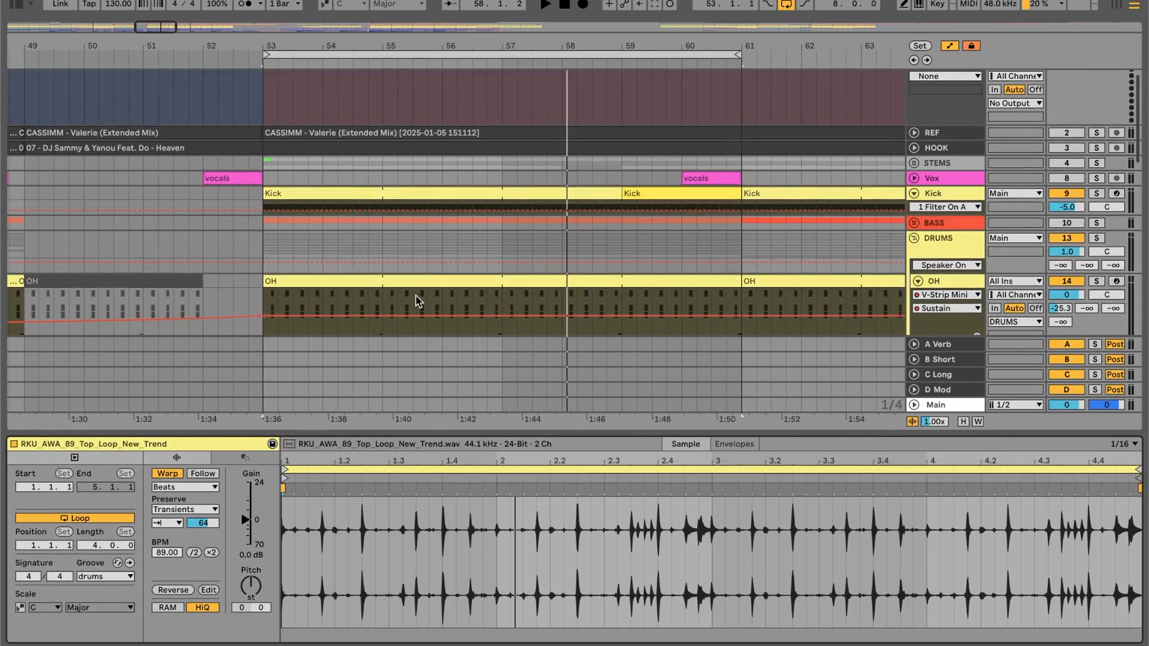
pyautogui.scroll(1, 418, 301)
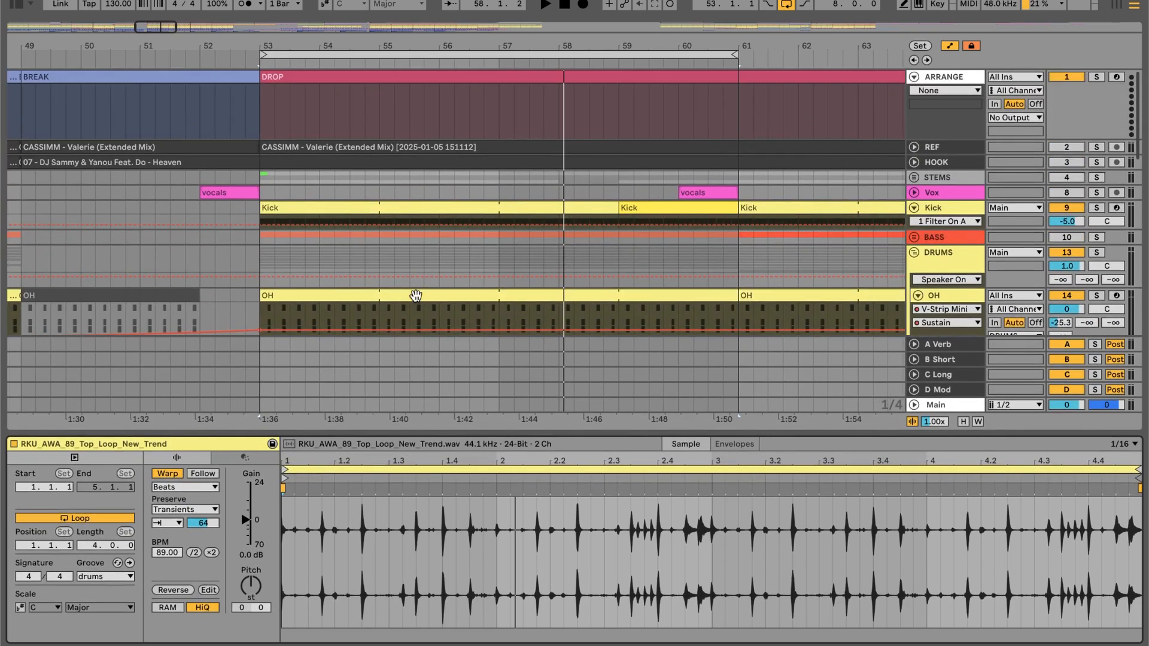
pyautogui.click(913, 177)
pyautogui.click(557, 207)
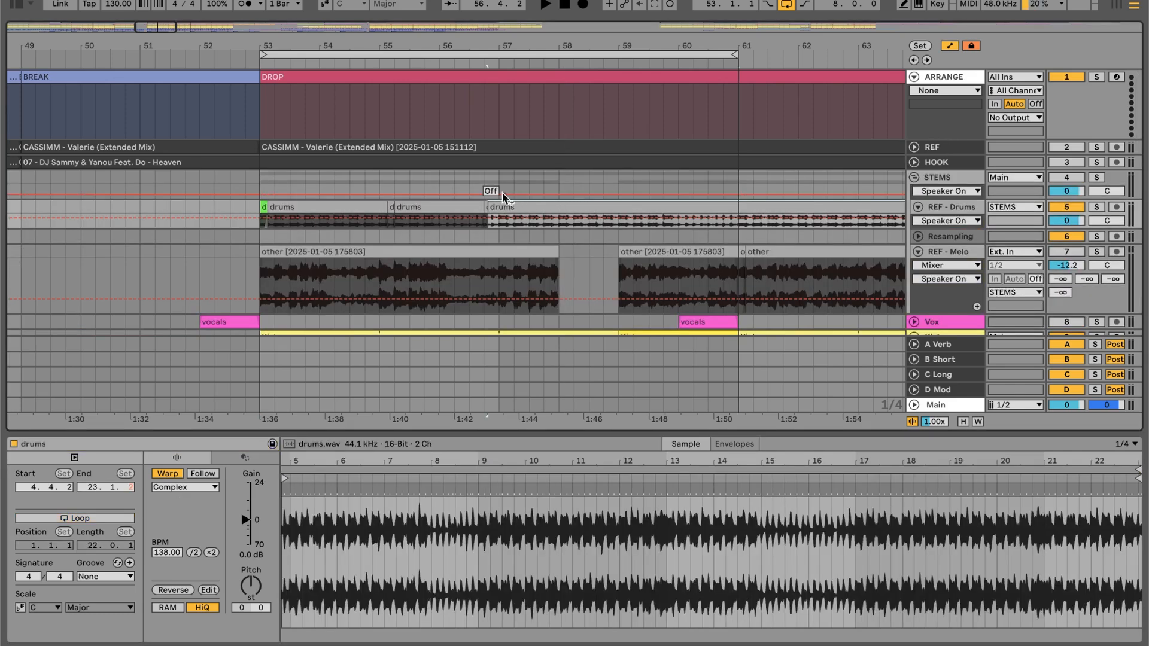
pyautogui.rightClick(567, 207)
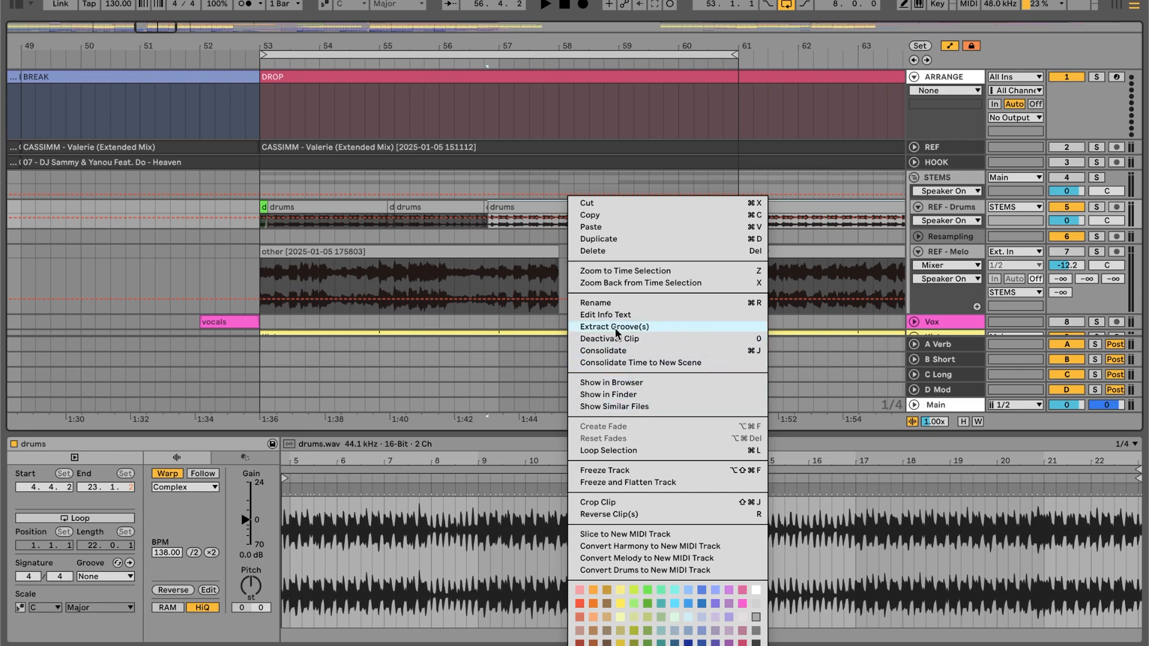
pyautogui.click(515, 207)
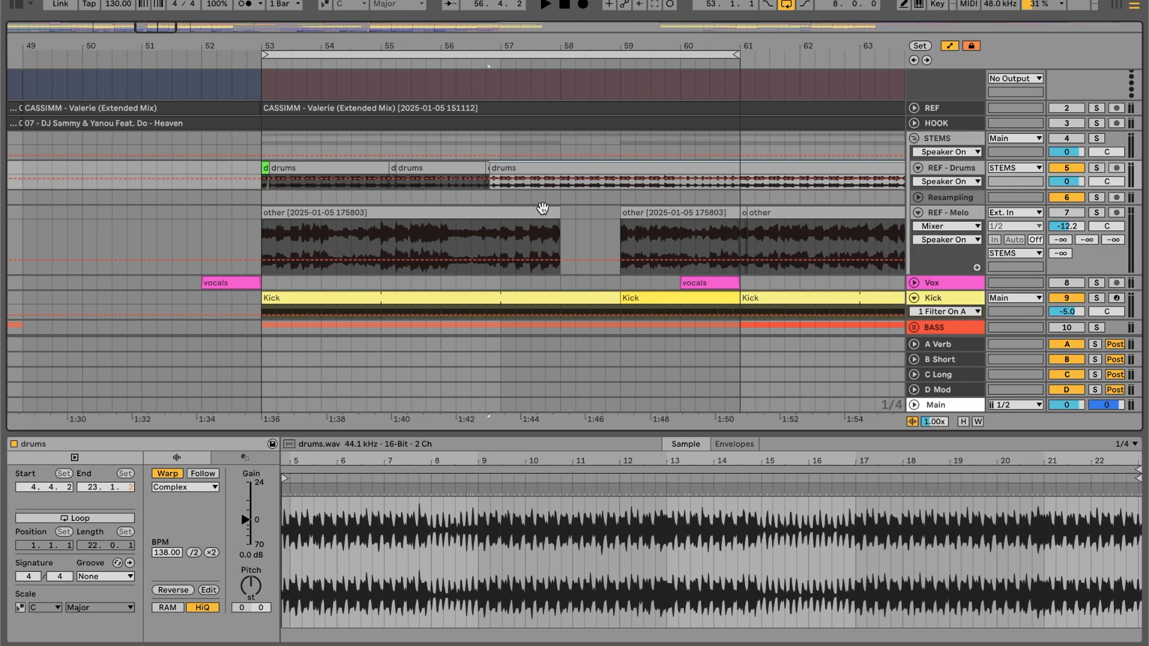
# - Select the Kick clip at bar 53 and check the groove assigned to it
pyautogui.scroll(-3, 543, 208)
pyautogui.click(526, 200)
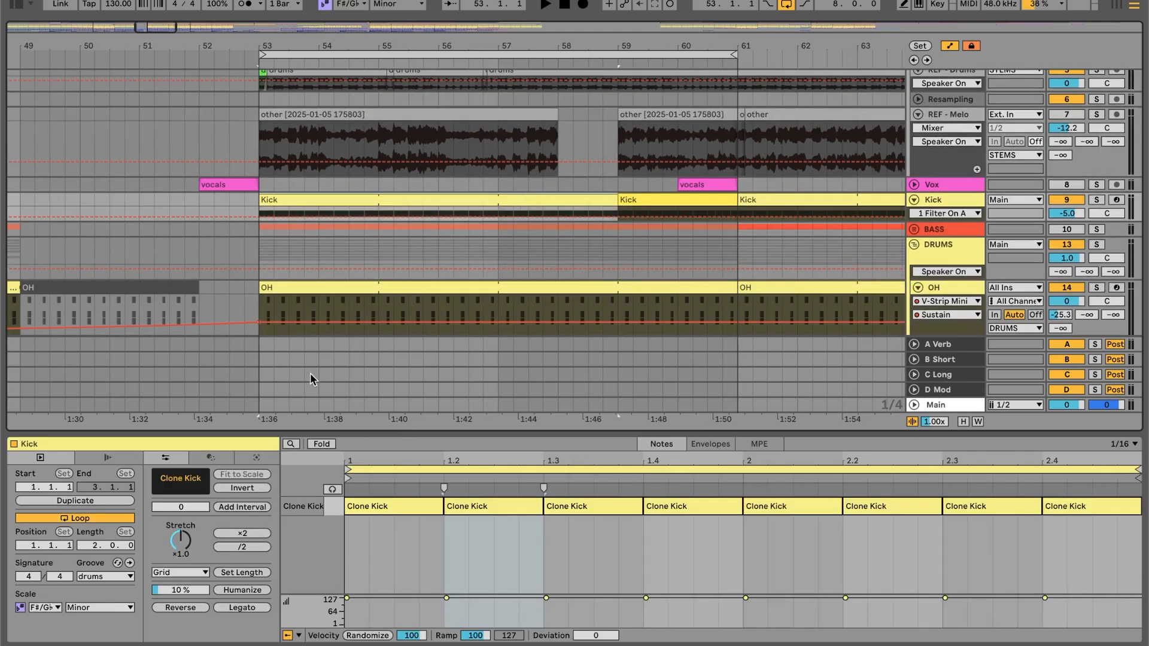
pyautogui.click(93, 583)
pyautogui.click(94, 582)
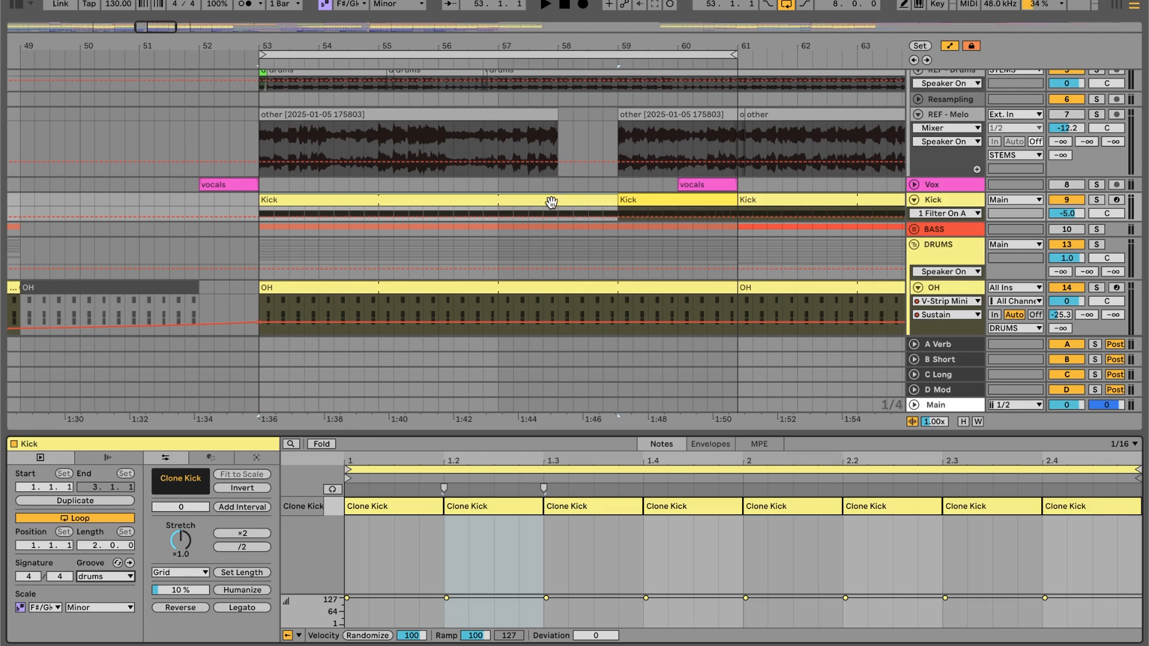
# - Select the OH, Snares and Claps clips at bar 53 in turn to compare their groove settings
pyautogui.scroll(5, 547, 197)
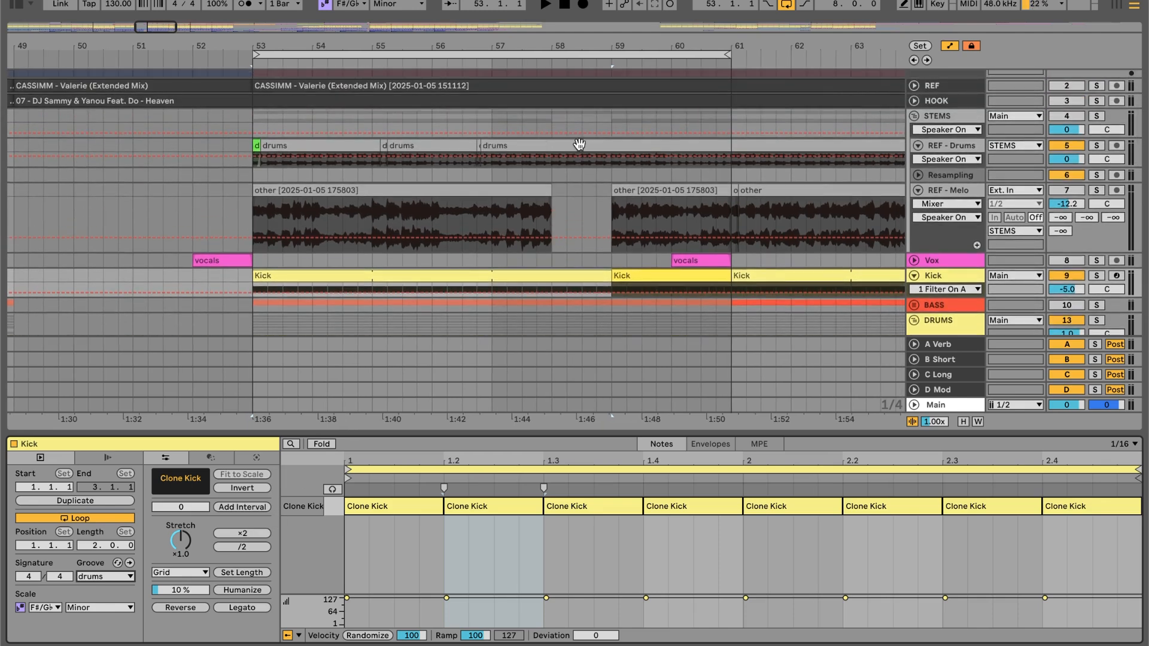
pyautogui.scroll(-8, 579, 143)
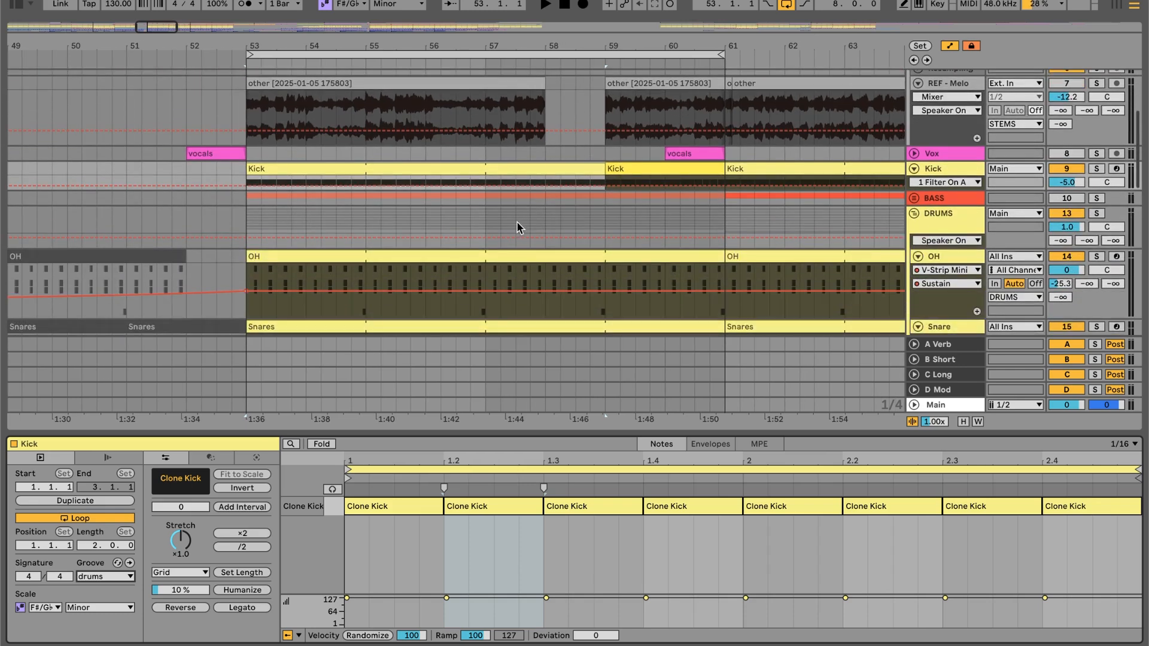
pyautogui.click(496, 226)
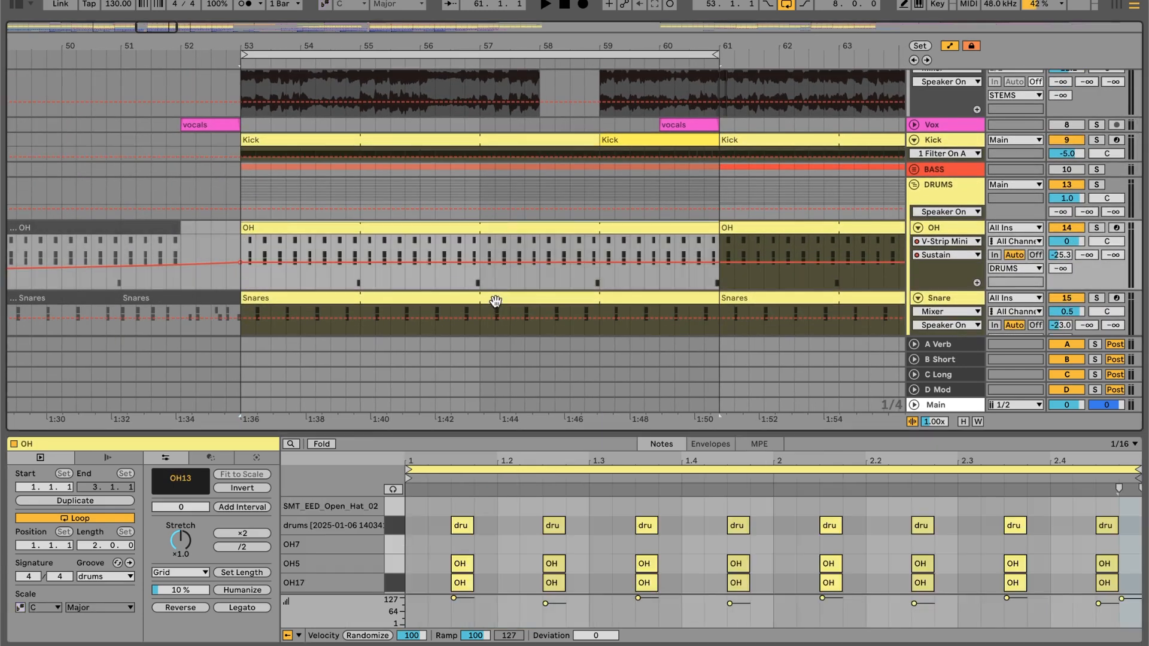
pyautogui.click(495, 299)
pyautogui.scroll(-8, 495, 296)
pyautogui.click(476, 239)
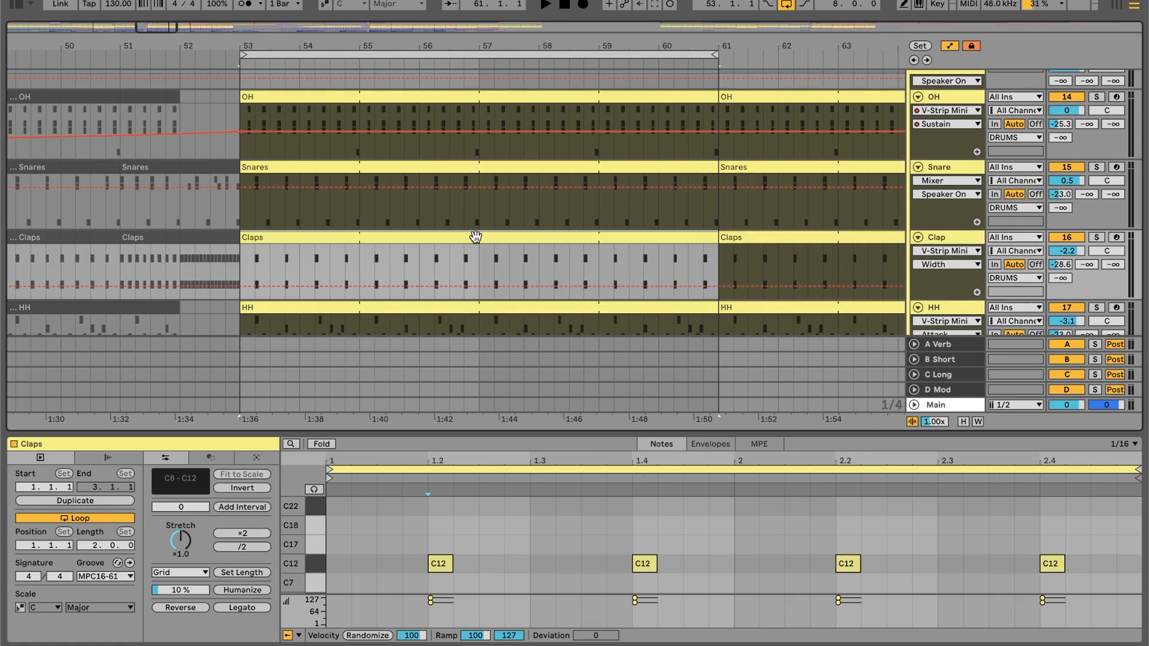
# - Select the HH clip at bar 53 and view the choices in its groove list without changing the groove
pyautogui.scroll(2, 475, 237)
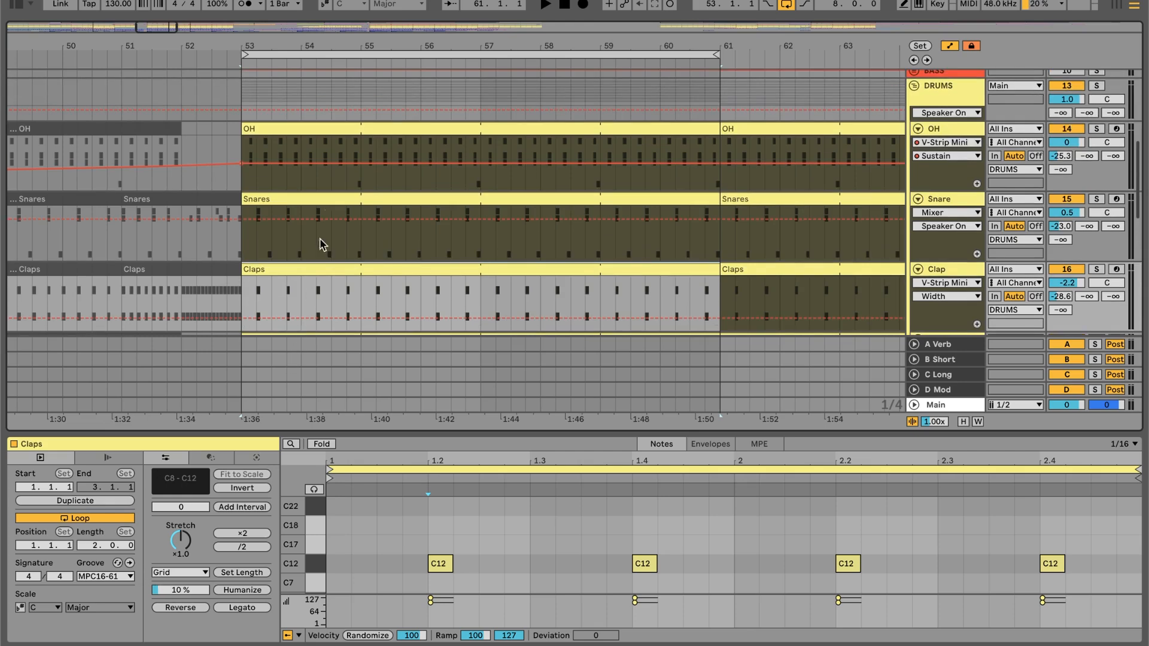
pyautogui.click(329, 146)
pyautogui.scroll(-10, 323, 126)
pyautogui.click(312, 114)
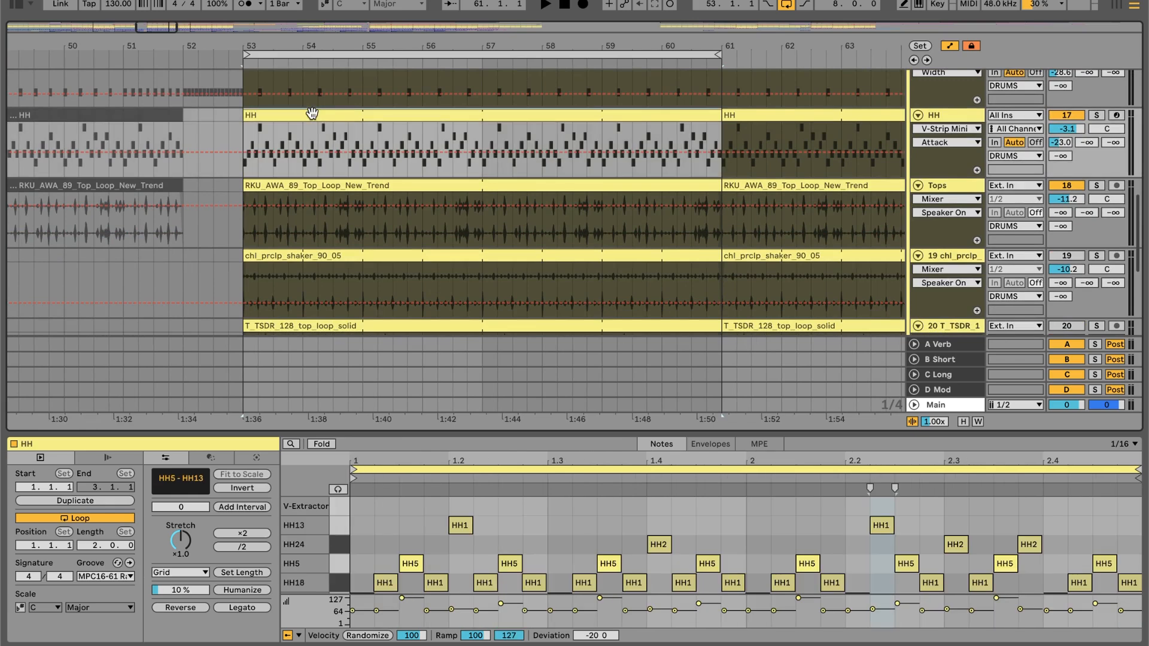
pyautogui.scroll(-1, 351, 145)
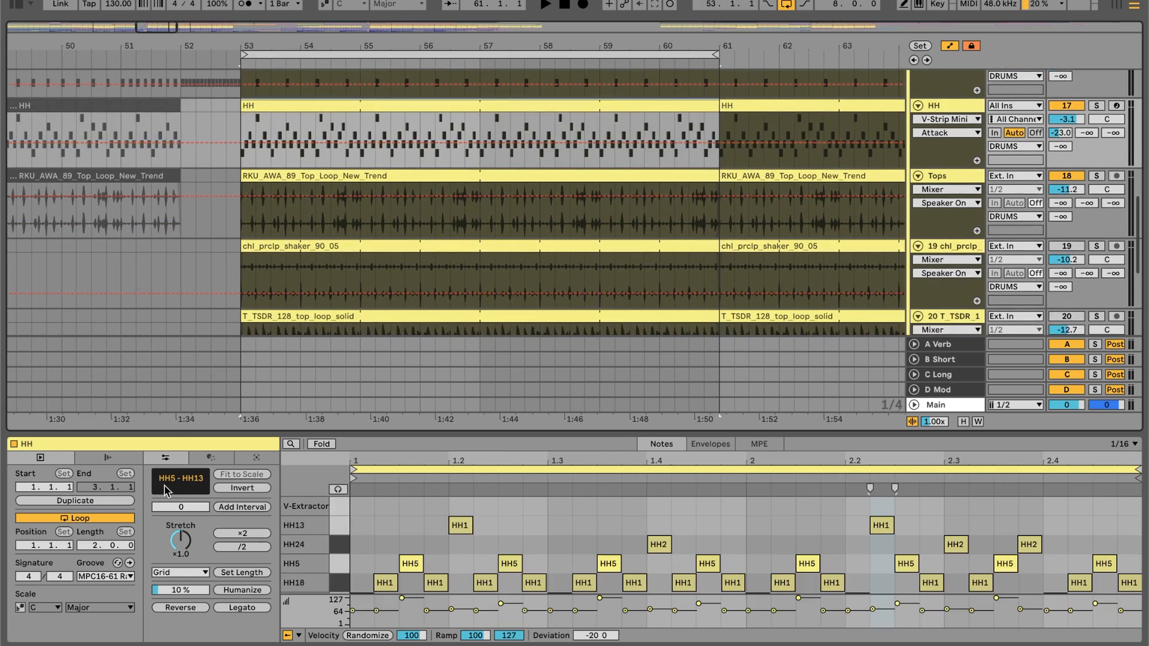
pyautogui.click(108, 577)
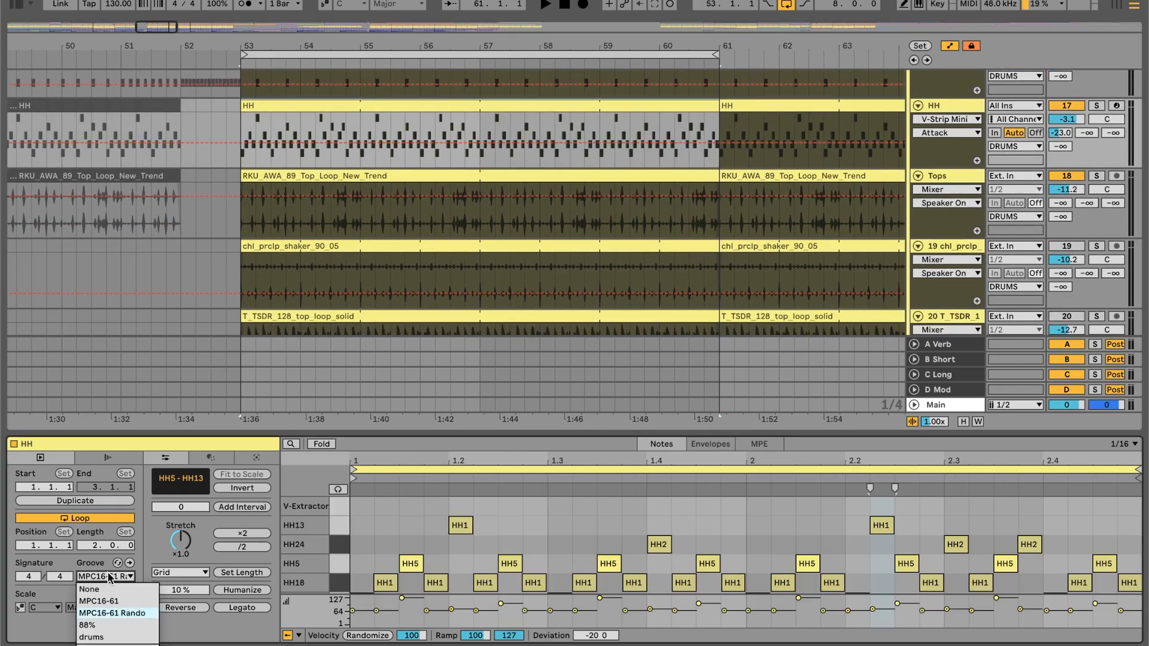
pyautogui.click(108, 574)
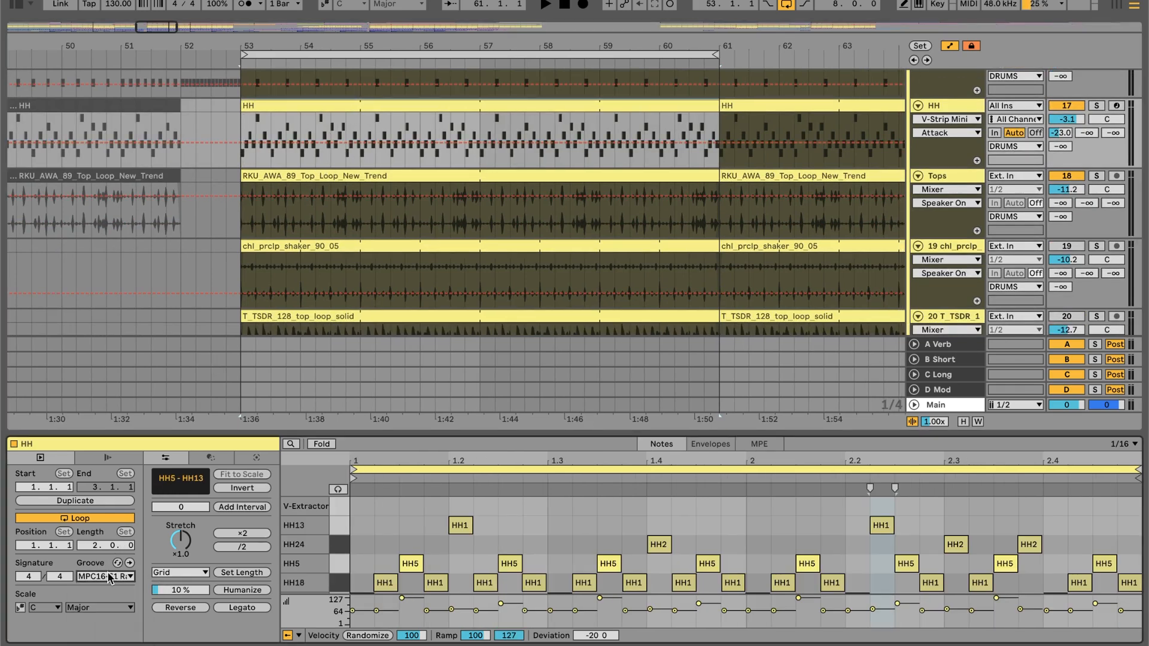
# - Return to the top loop clip at bar 53 and show the Tops track's device chain
pyautogui.click(335, 178)
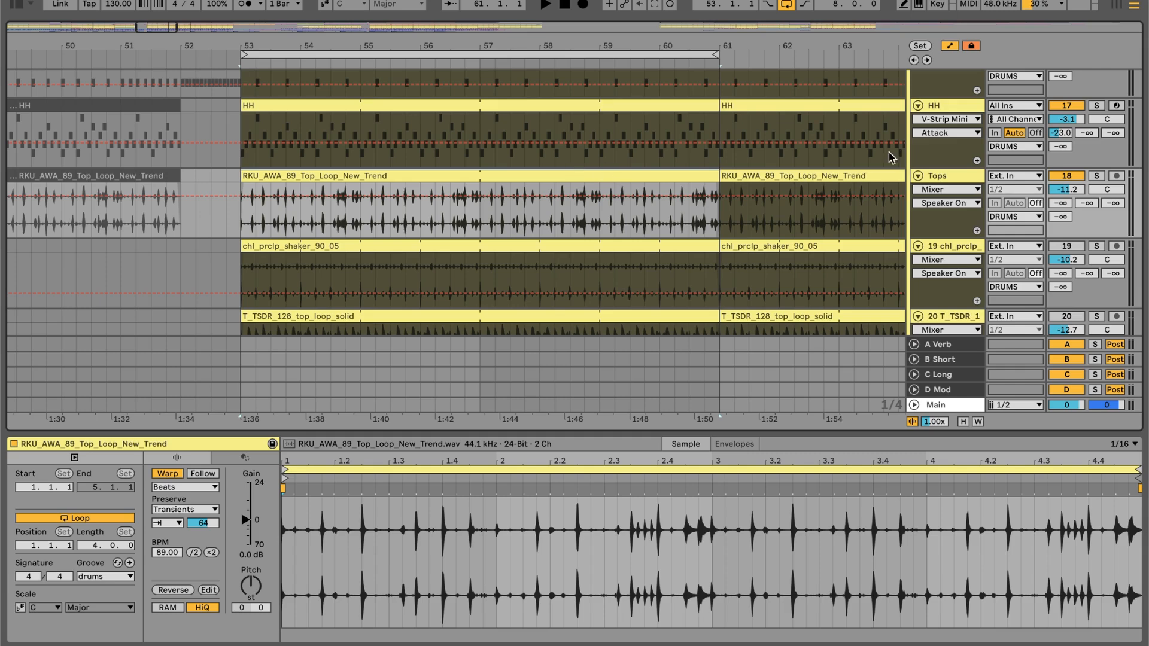
pyautogui.click(964, 179)
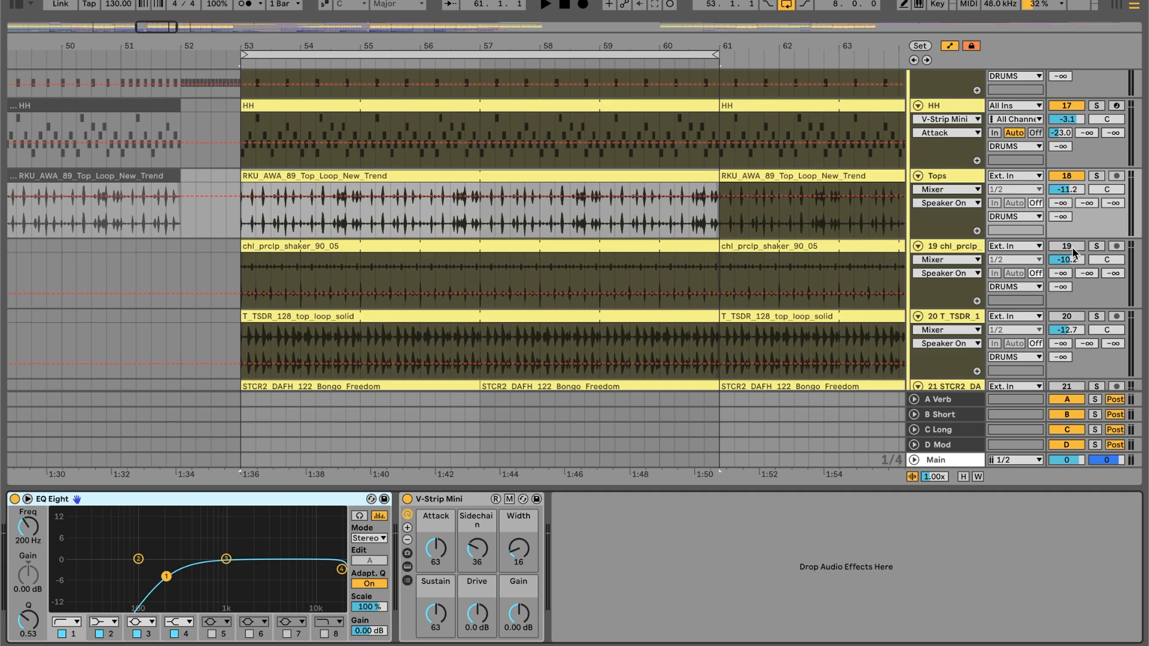
# - Activate the chl_prclp_shaker_90_05 track, play it within the drums, audition it soloed, and select its clip at bar 53
pyautogui.press('space')
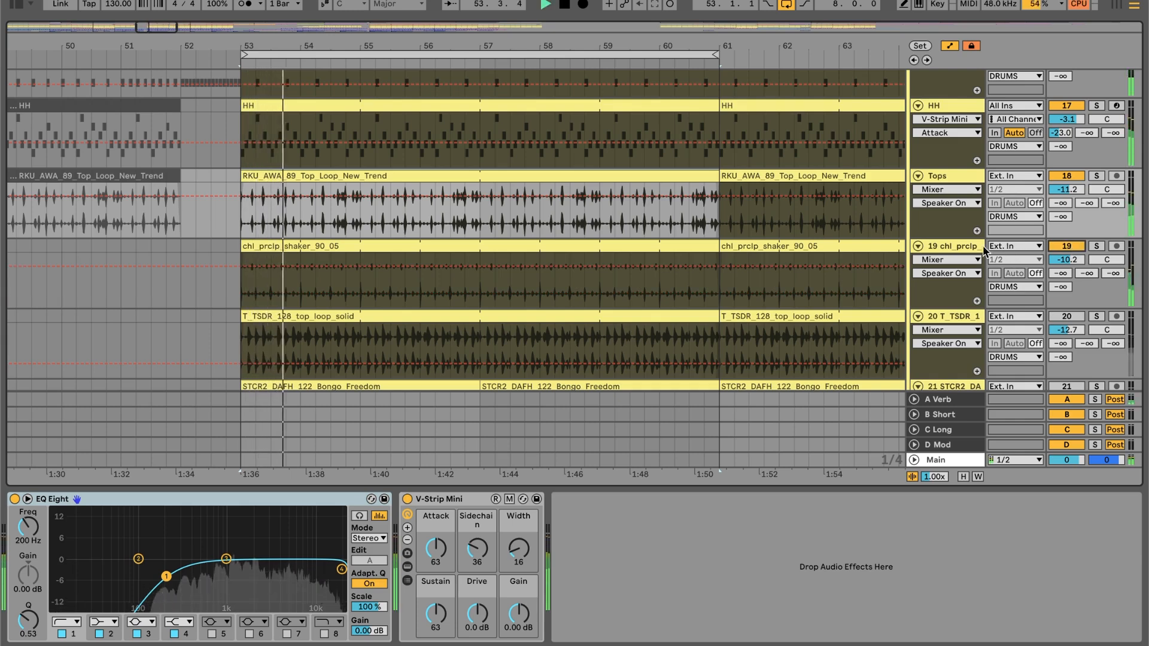
pyautogui.click(1098, 248)
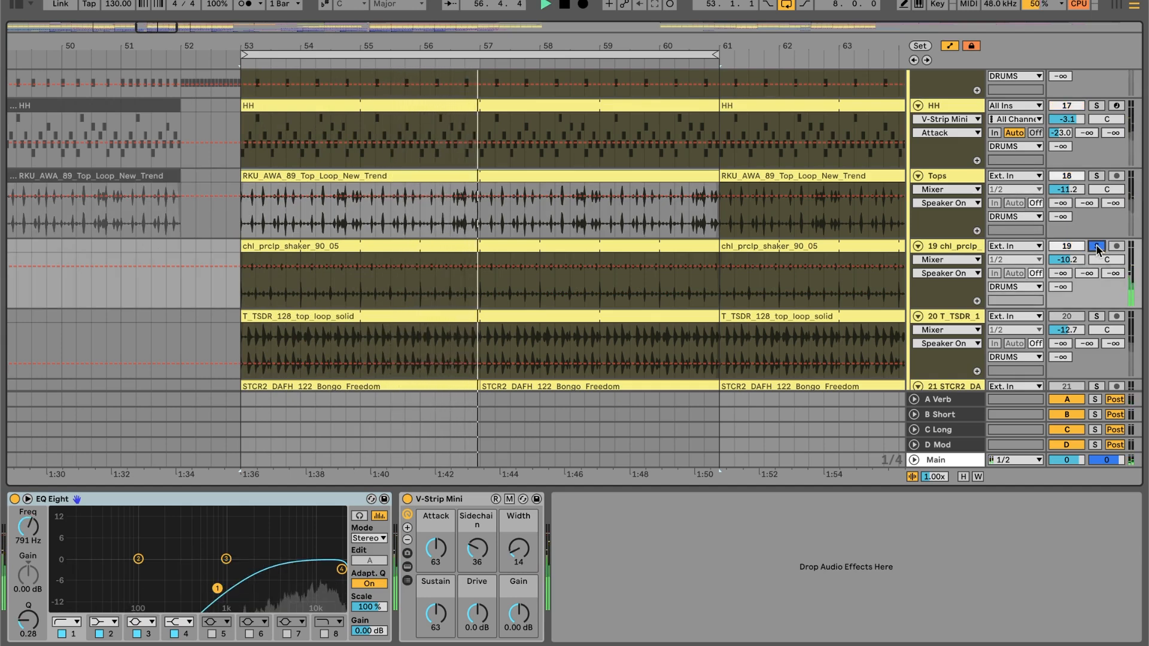
pyautogui.click(1098, 248)
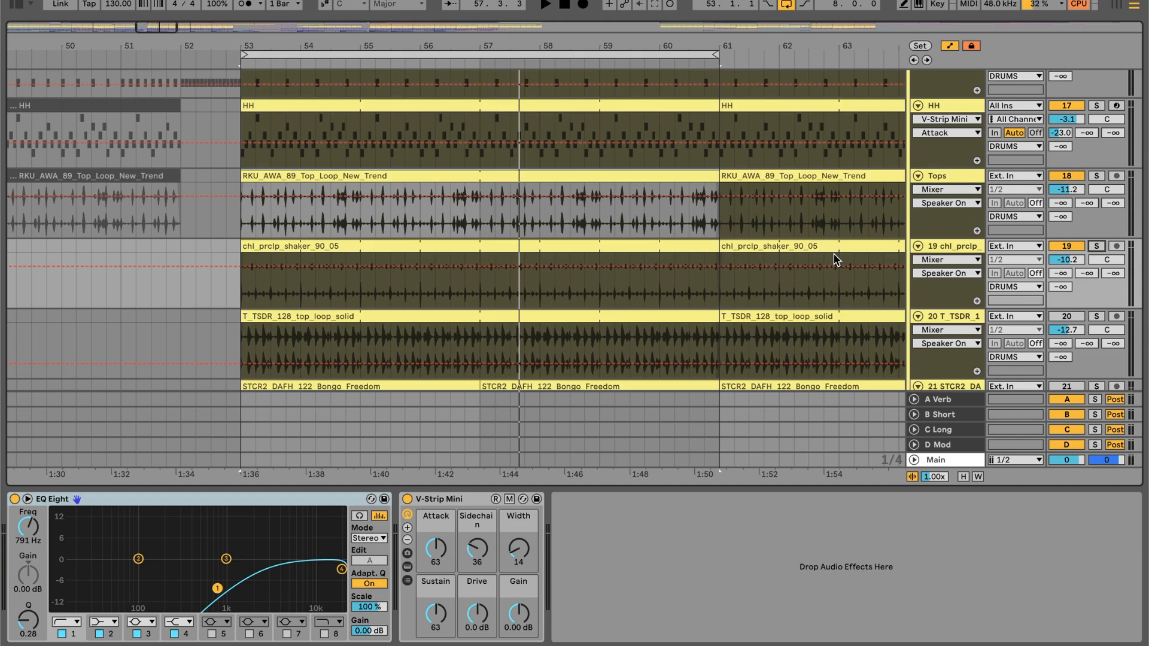
pyautogui.click(447, 241)
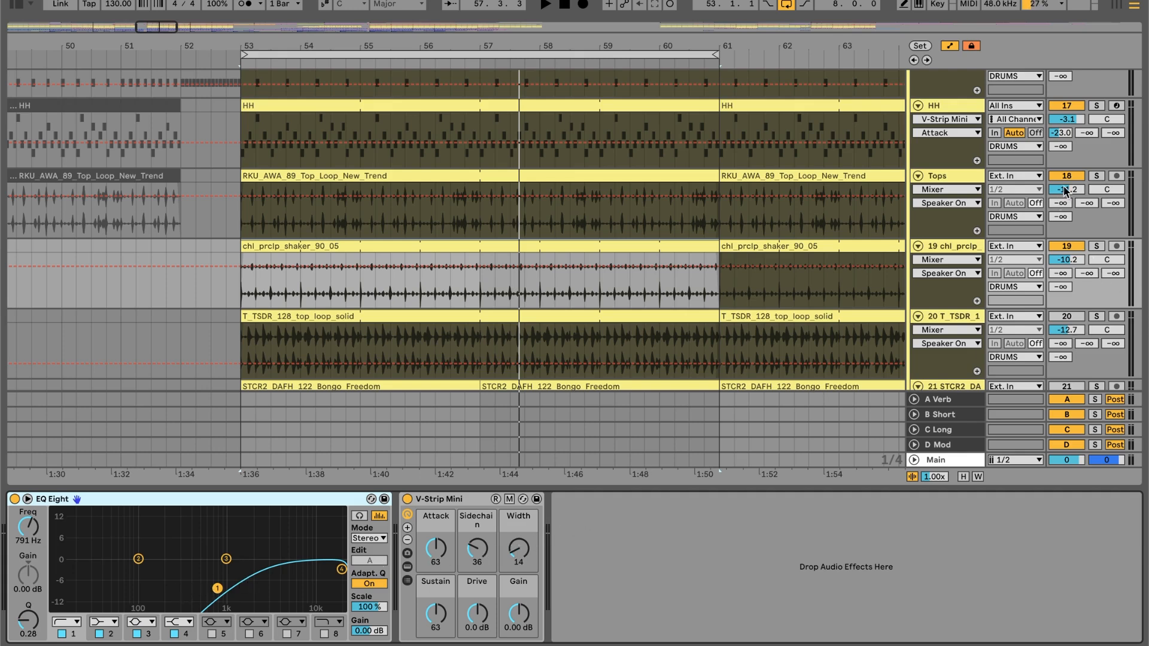
# - Activate the T_TSDR_128_top_loop_solid track, play it with the other drums, and audition it briefly soloed
pyautogui.scroll(2, 937, 195)
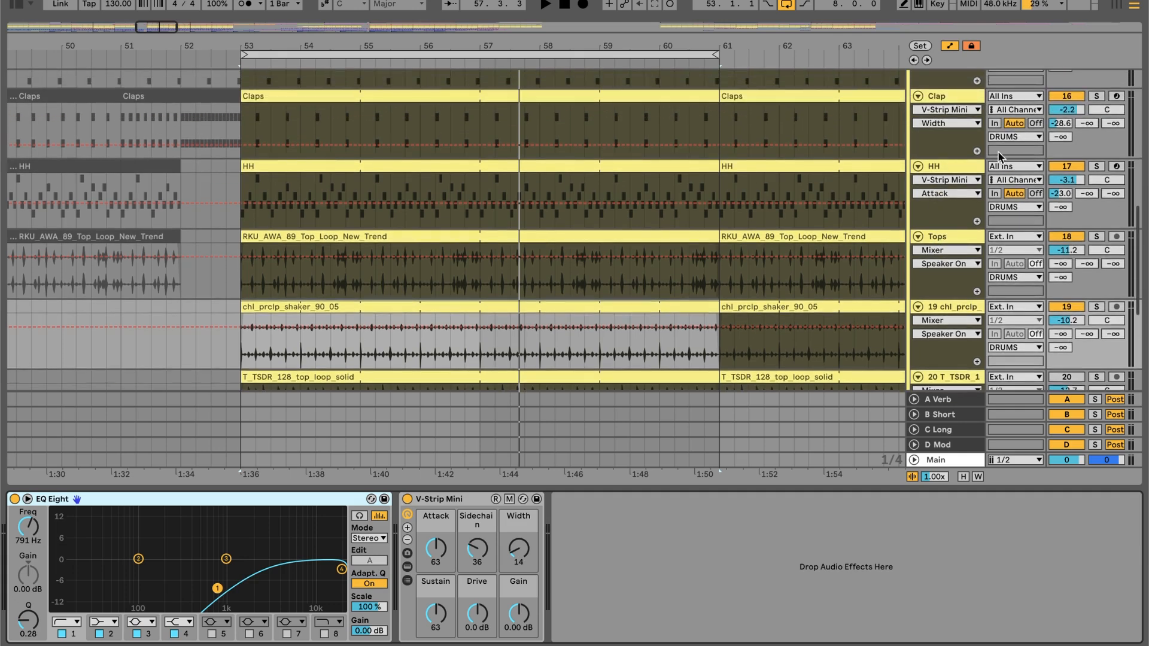
pyautogui.scroll(-1, 958, 227)
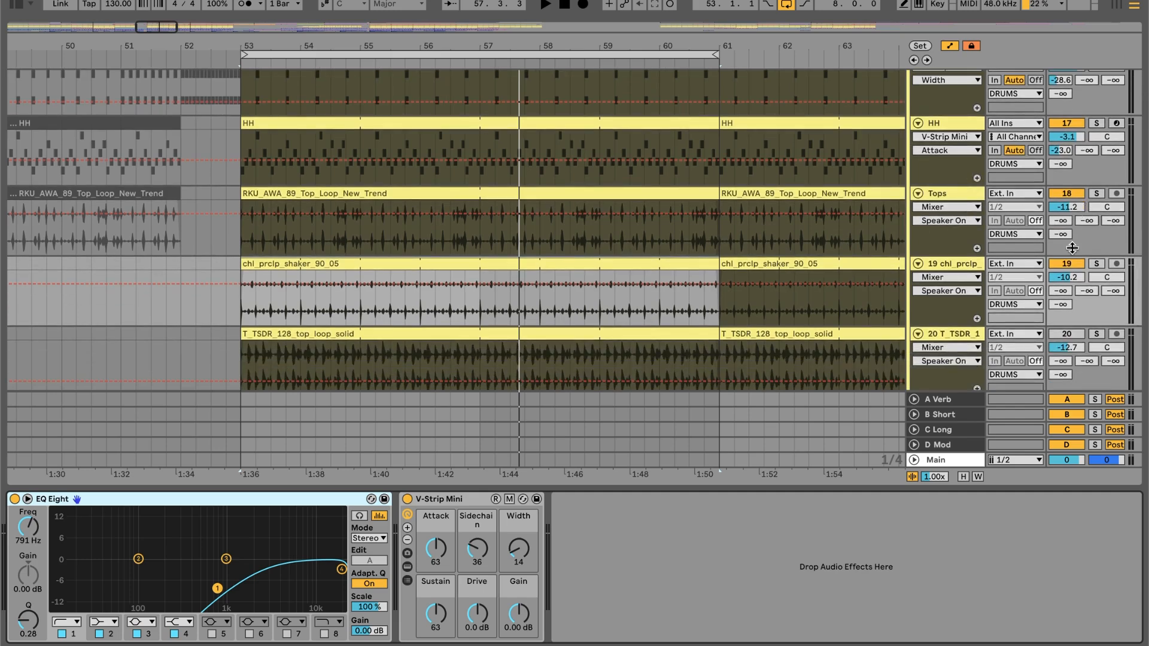
pyautogui.scroll(-4, 894, 274)
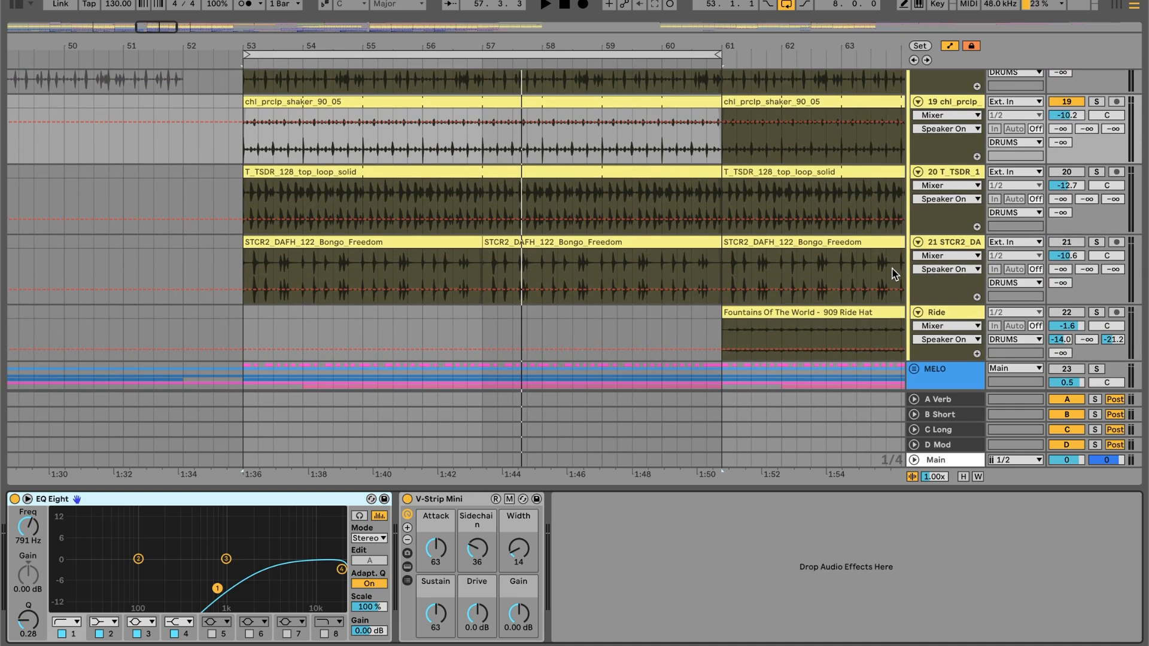
pyautogui.click(1079, 172)
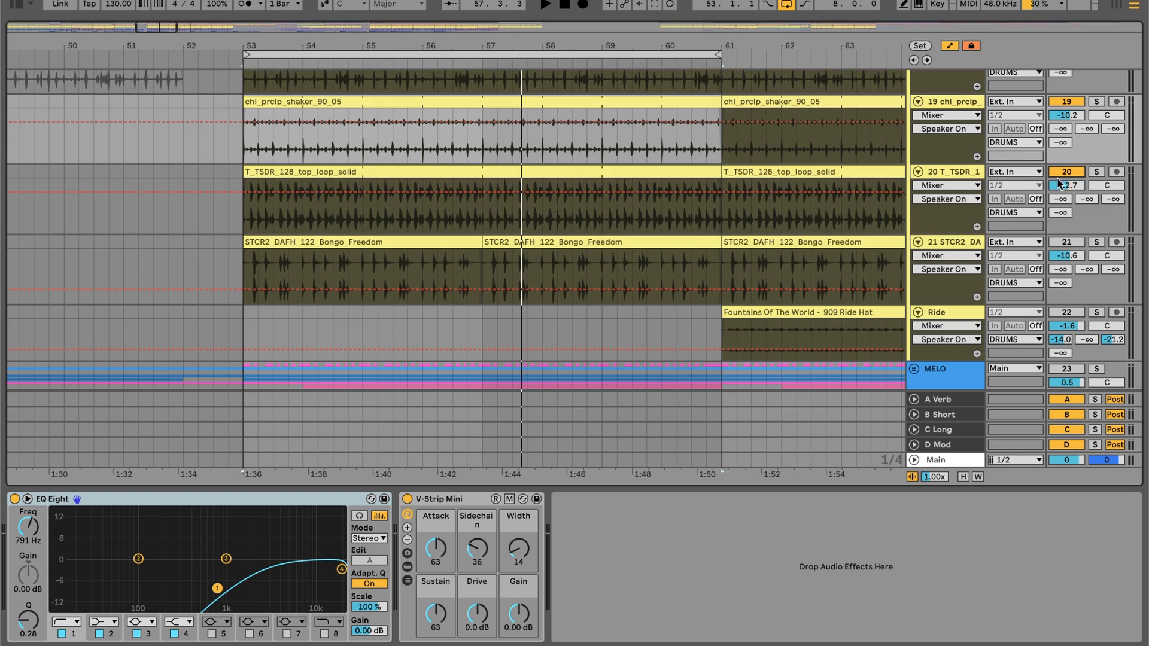
pyautogui.press('space')
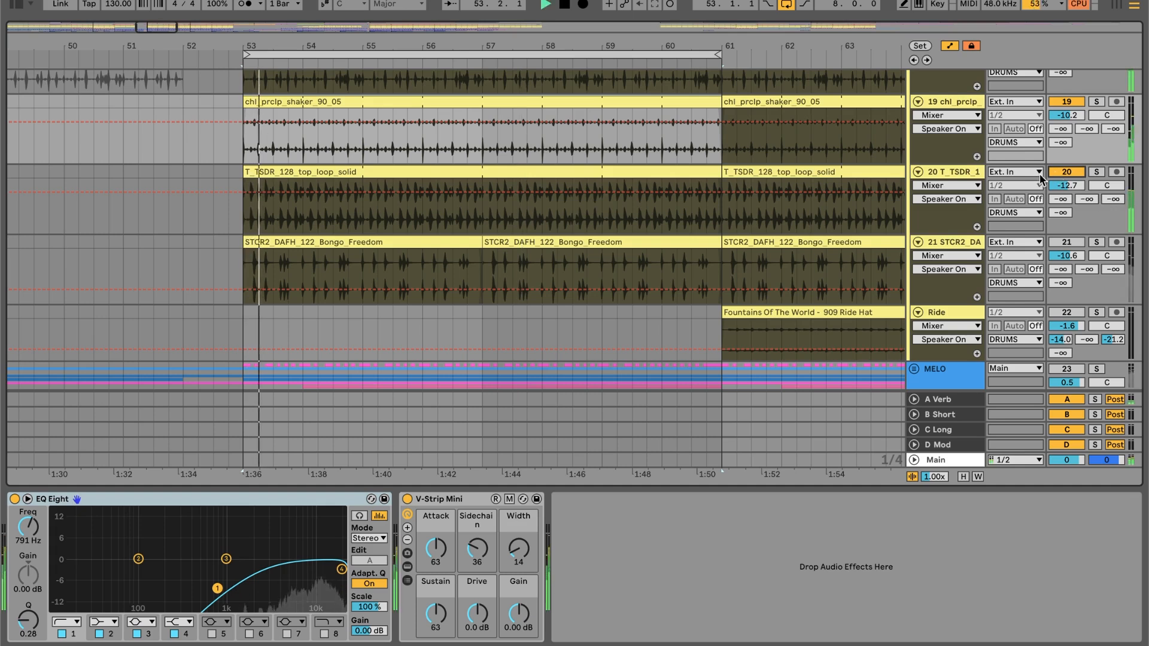
pyautogui.click(1097, 173)
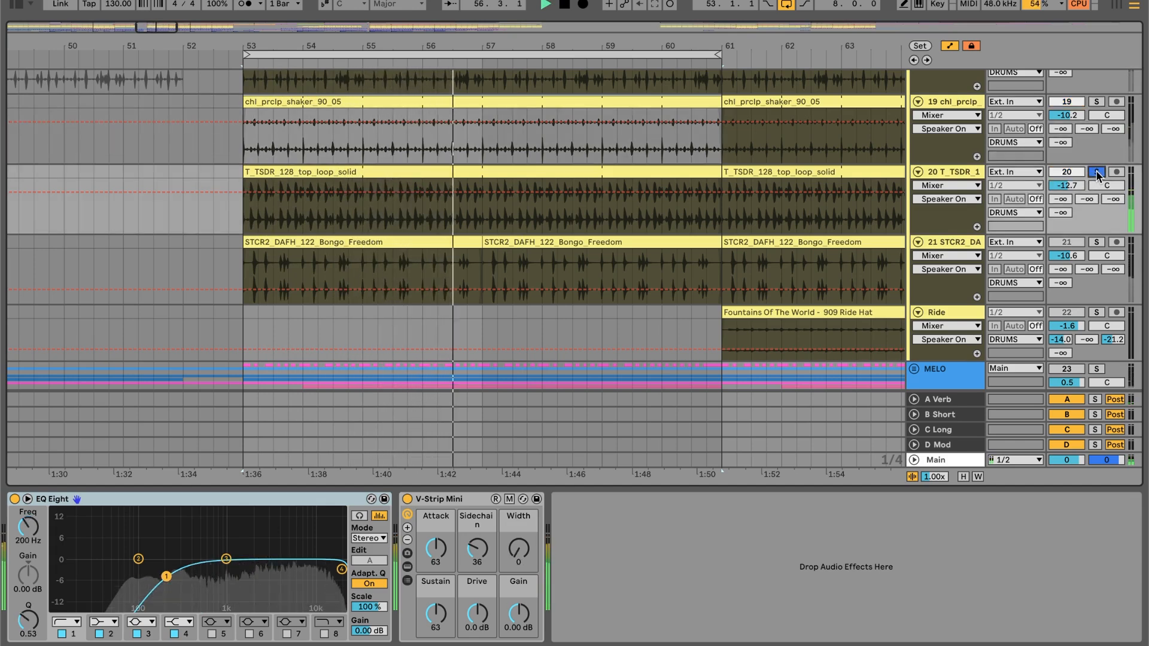
pyautogui.click(1097, 172)
# - Open the T_TSDR_128_top_loop_solid clip at bar 53 to check its groove, and return to the track's device chain
pyautogui.doubleClick(618, 175)
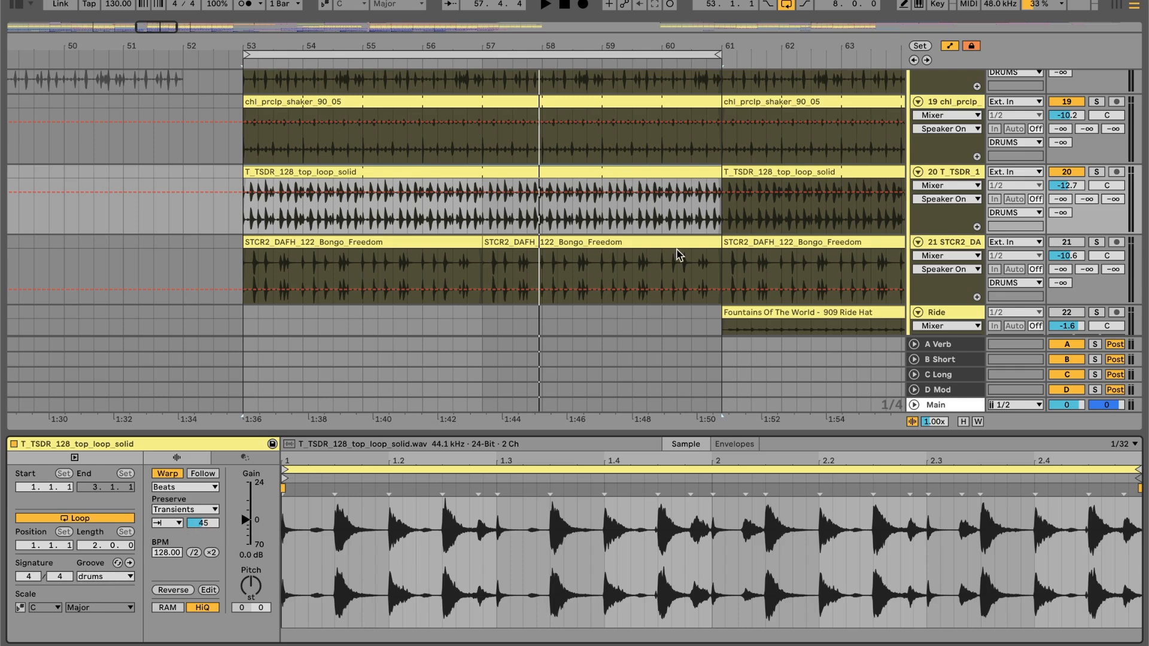
pyautogui.click(949, 172)
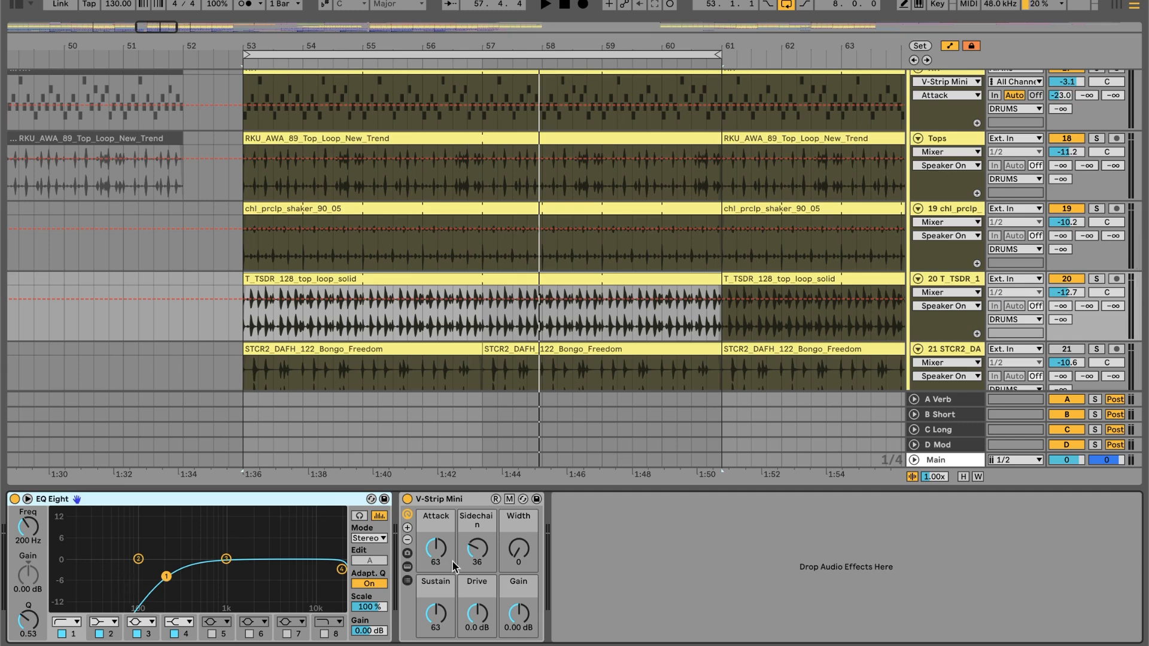
pyautogui.scroll(-5, 897, 226)
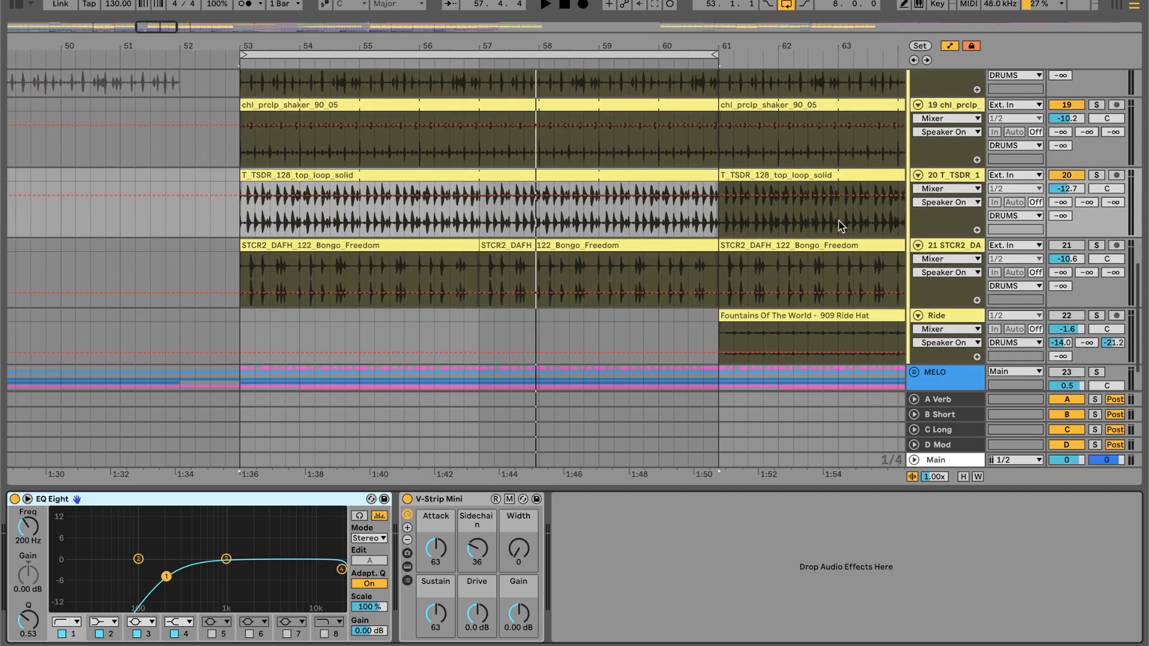
# - Activate the STCR2_DAFH_122_Bongo_Freedom track, play the loop from bar 53, and audition the bongos soloed before stopping playback
pyautogui.click(943, 247)
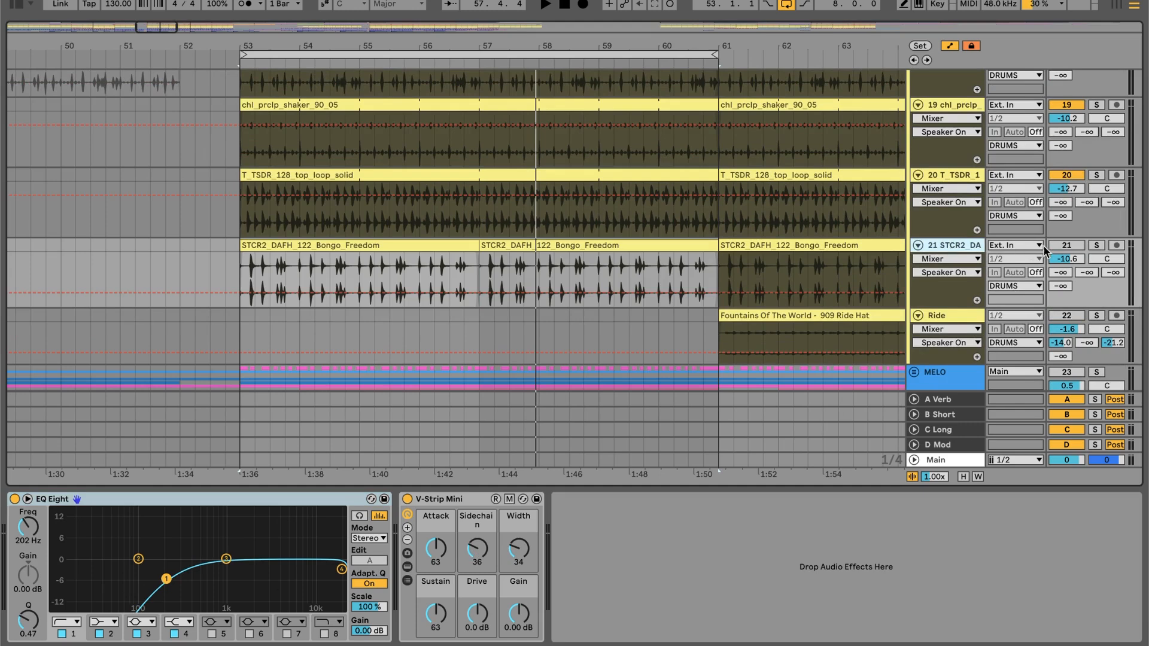
pyautogui.click(371, 245)
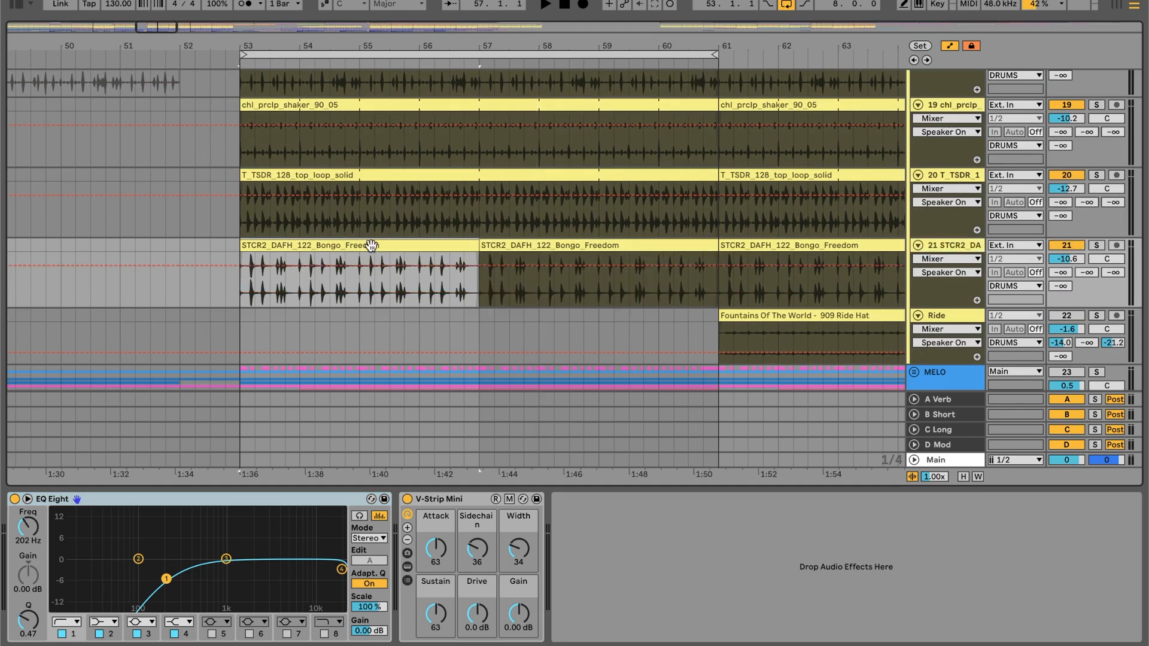
pyautogui.press('space')
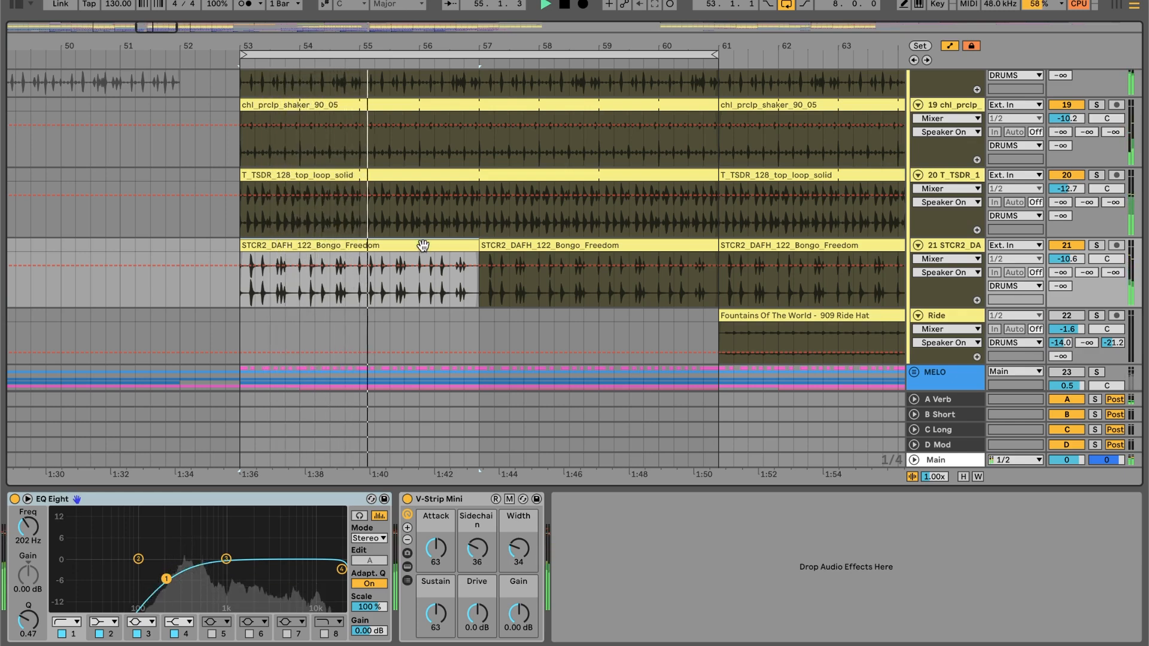
pyautogui.click(1099, 246)
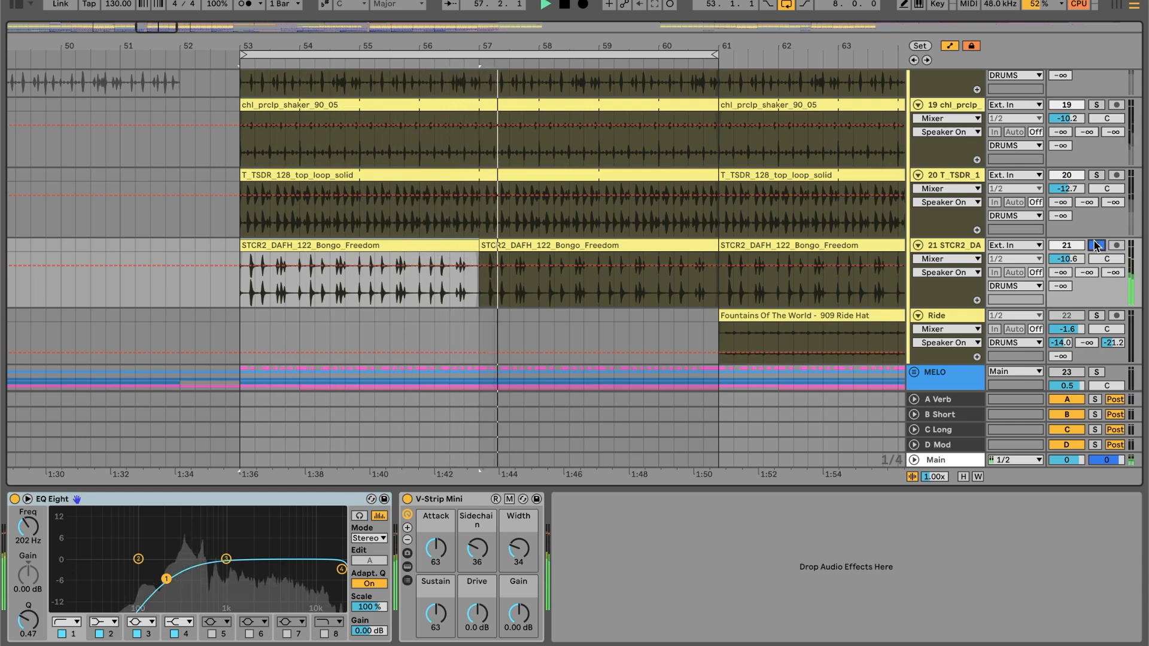
pyautogui.press('space')
pyautogui.click(1098, 246)
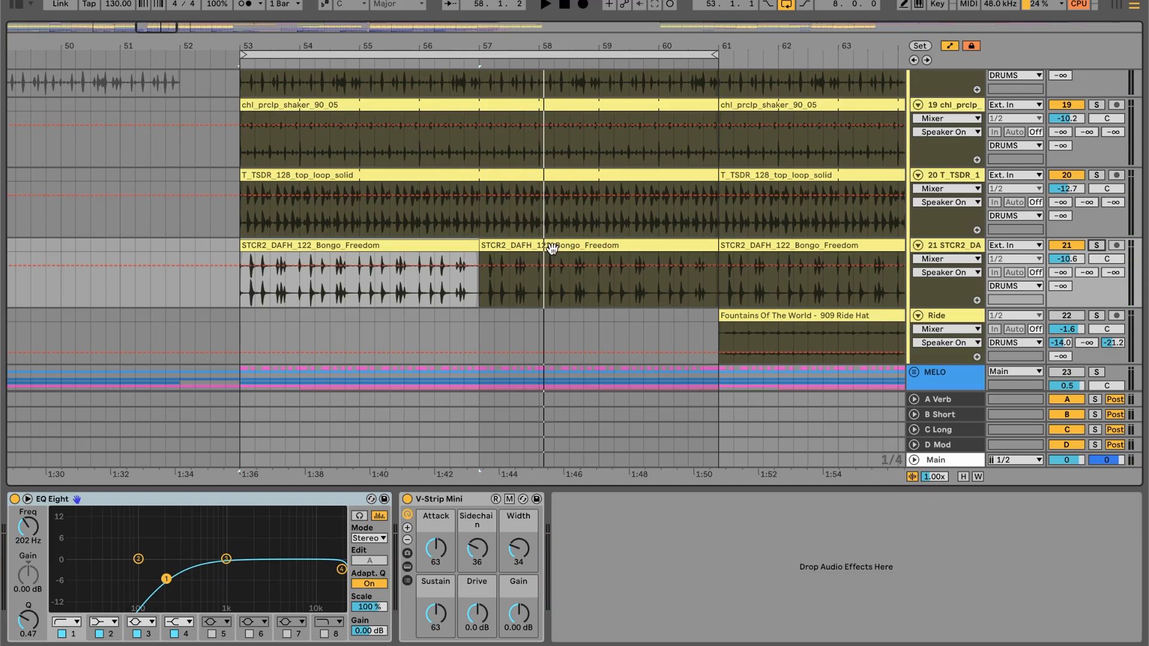
# - Open the bongo clip at bar 57 to check its groove, and return to the bongo track's device chain
pyautogui.click(668, 239)
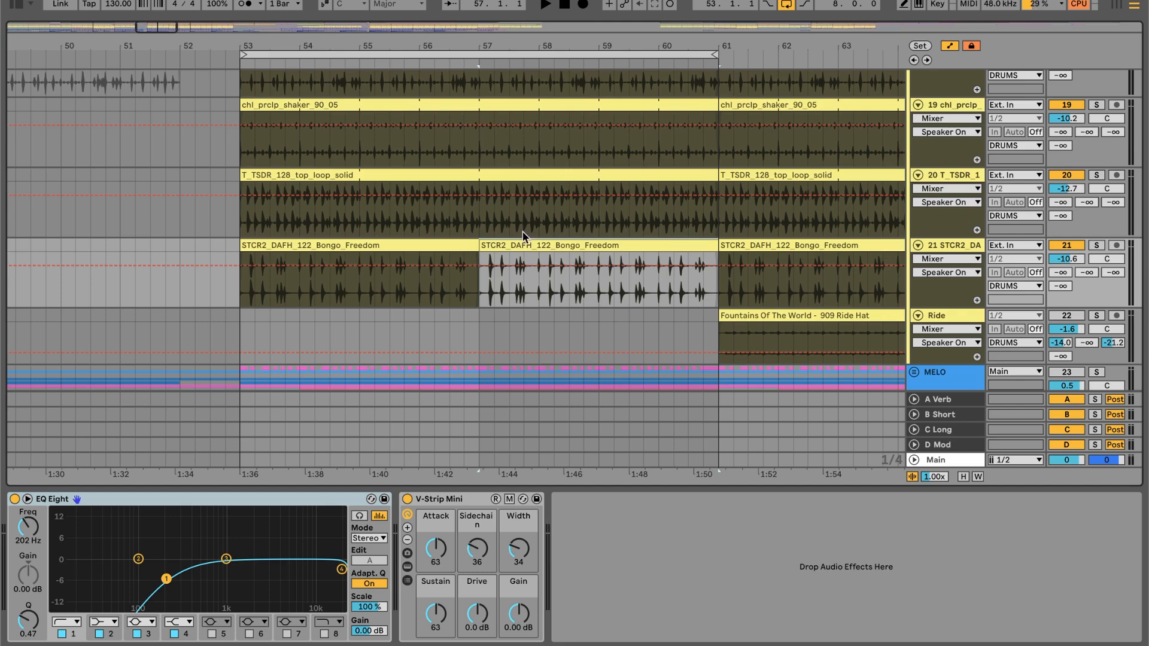
pyautogui.doubleClick(620, 244)
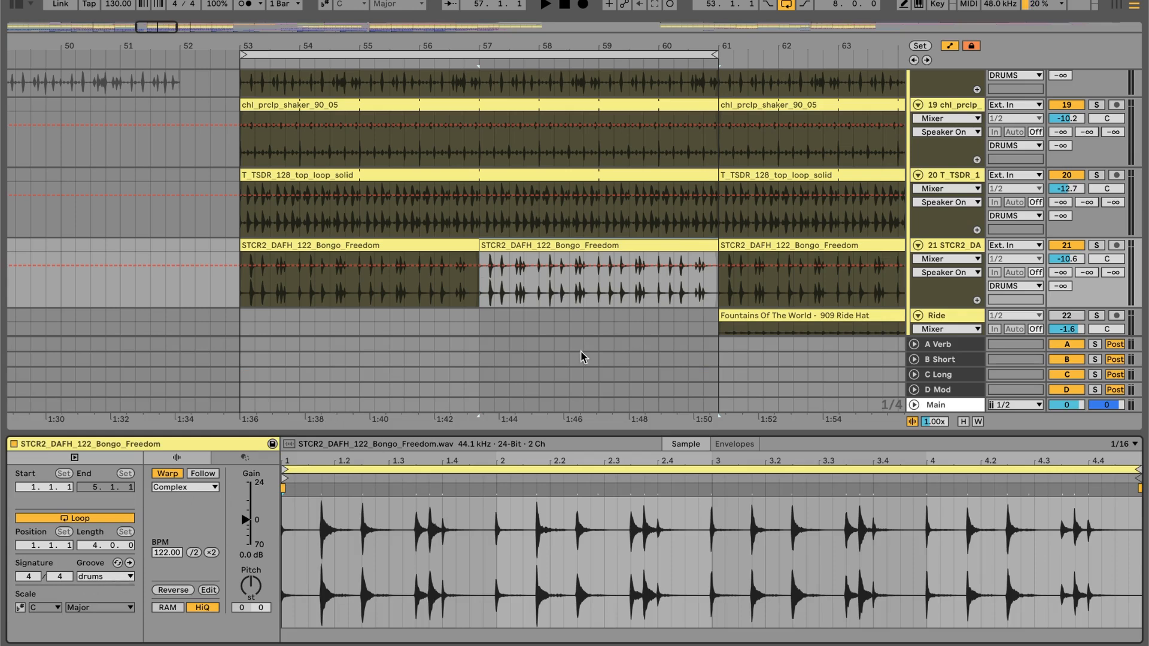
pyautogui.click(941, 251)
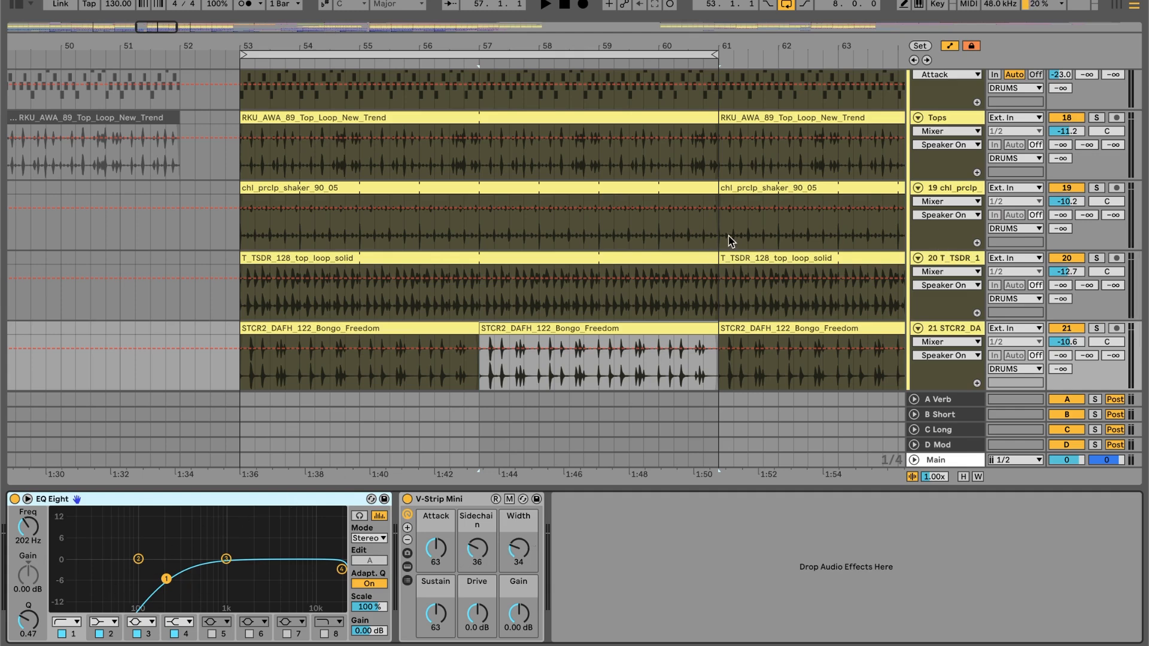
# - Fold the DRUMS group and play the complete drum pattern together with the kick
pyautogui.scroll(12, 724, 236)
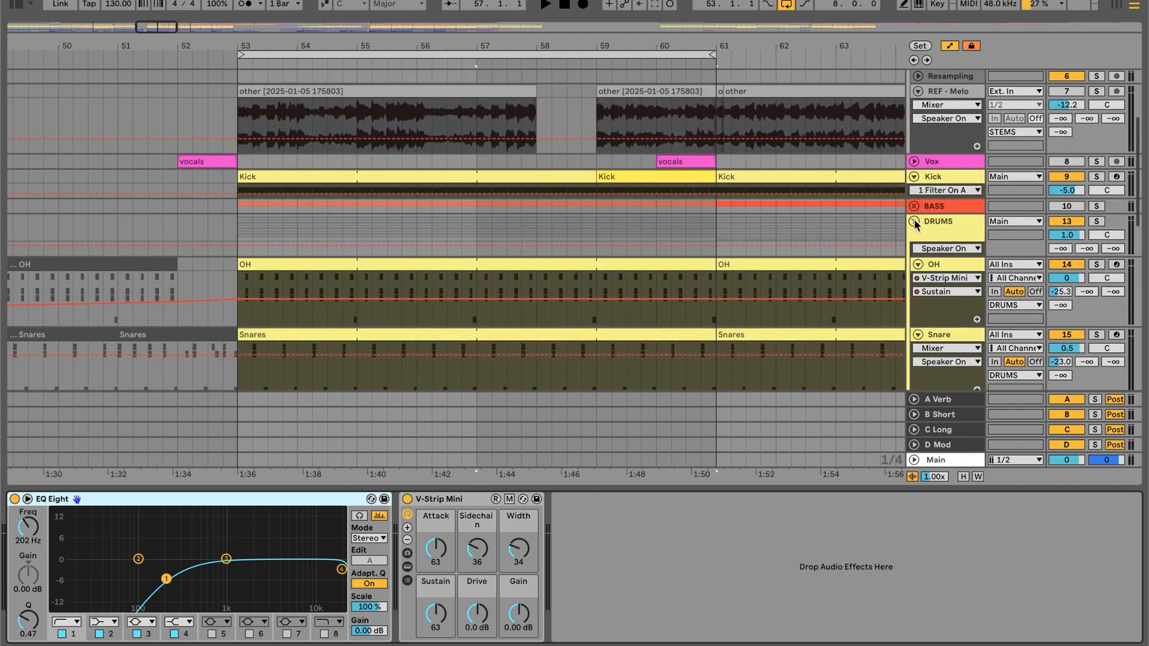
pyautogui.click(914, 221)
pyautogui.press('space')
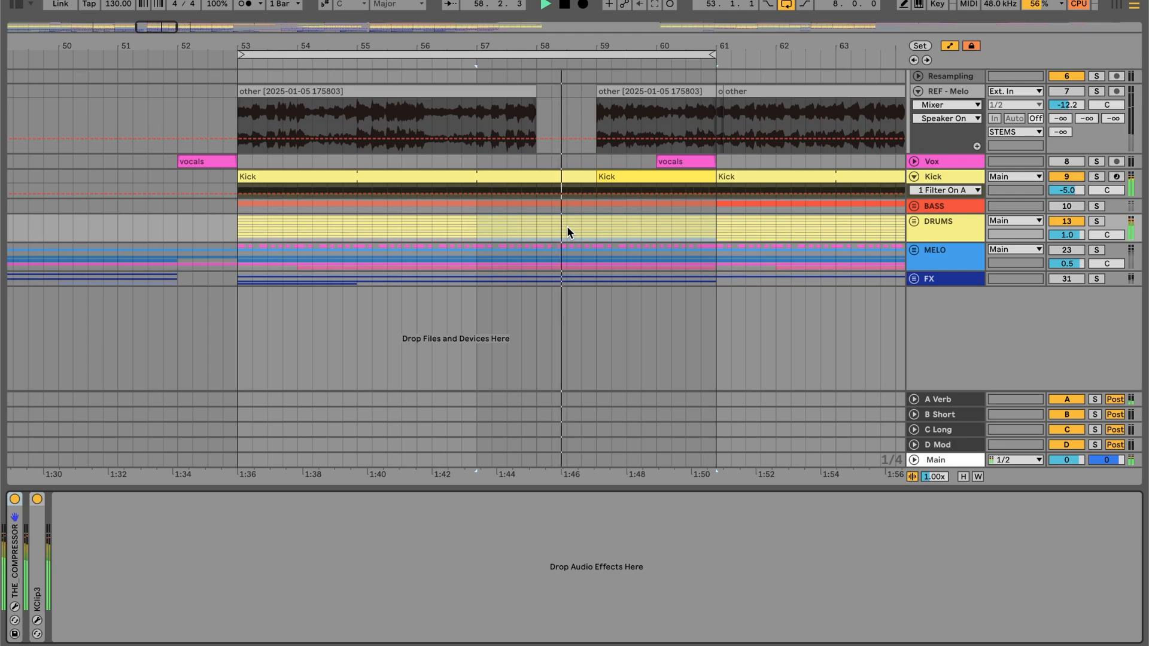
# - Compare the drums with the reference by playing the STEMS group instead of DRUMS, and restore the DRUMS group
pyautogui.scroll(5, 566, 225)
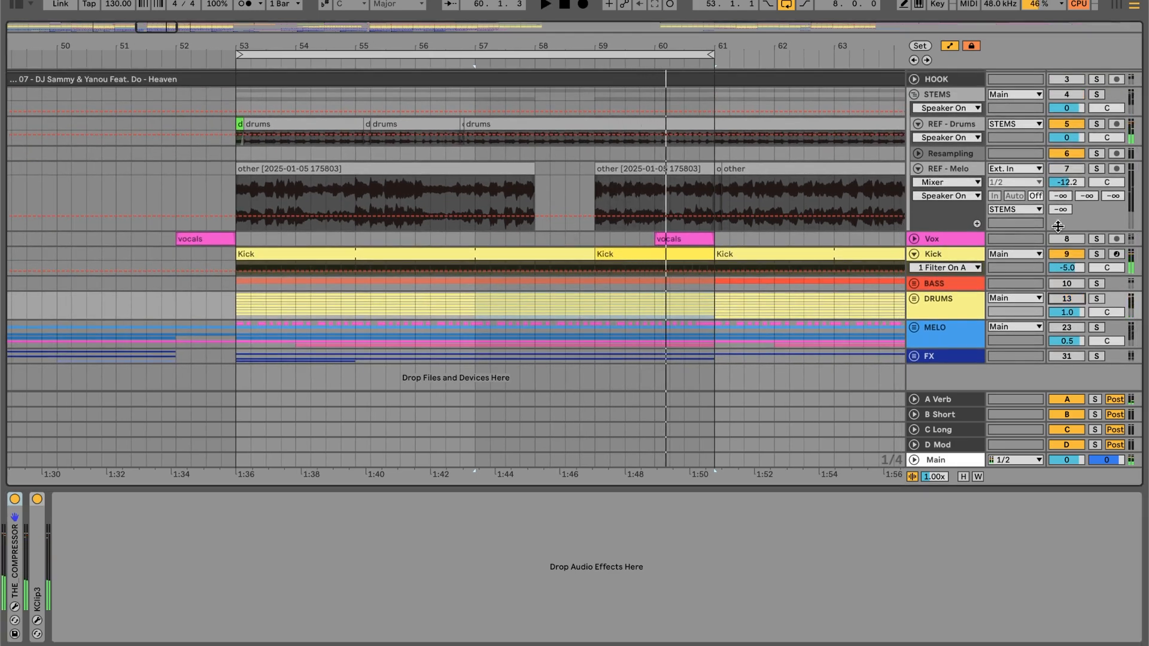
pyautogui.click(1060, 94)
pyautogui.press('space')
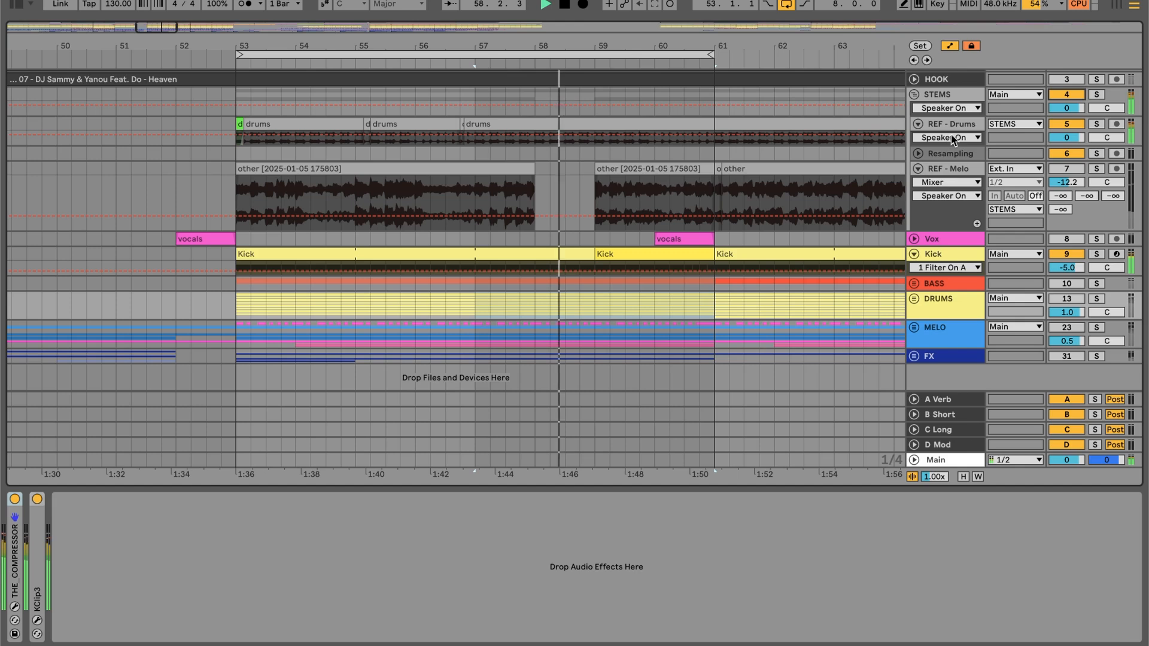
pyautogui.click(1067, 94)
pyautogui.press('space')
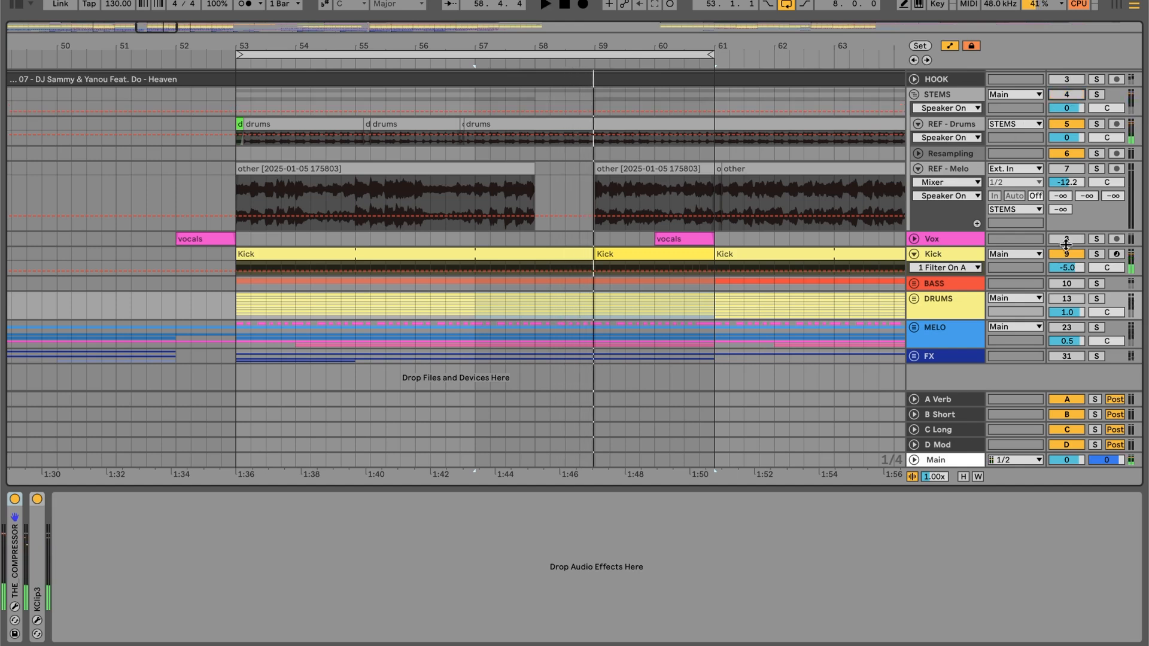
pyautogui.click(1062, 296)
pyautogui.press('space')
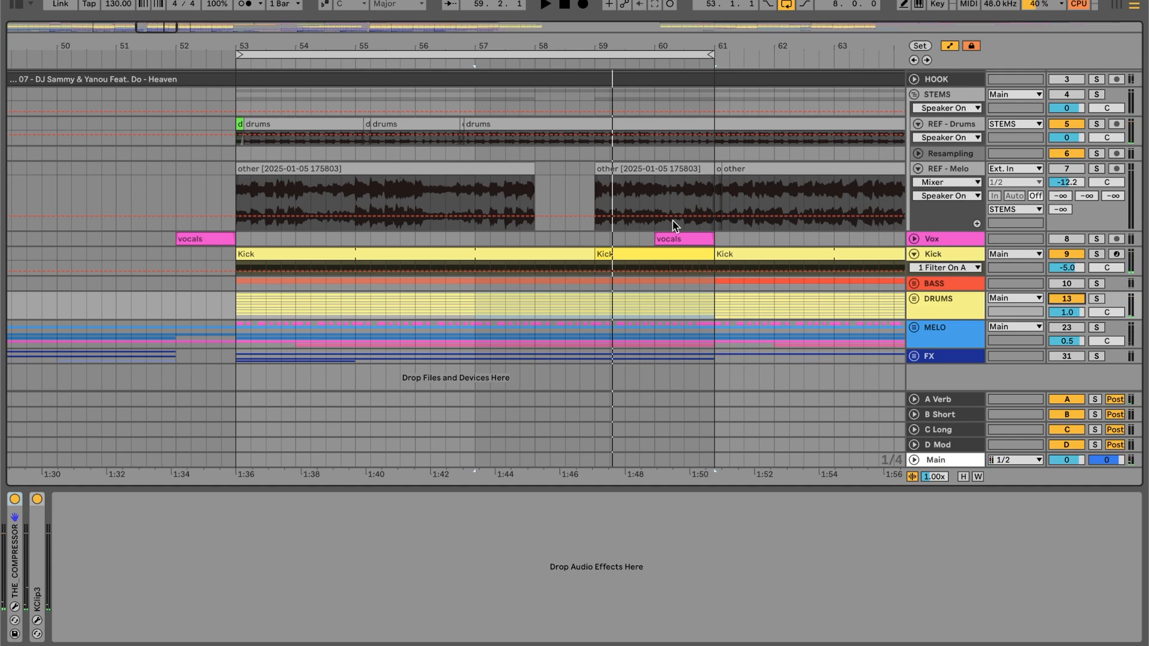
# - Fold the STEMS group, activate the BASS group, and play the drop section with kick, bass and drums
pyautogui.scroll(2, 680, 194)
pyautogui.hscroll(-1, 680, 194)
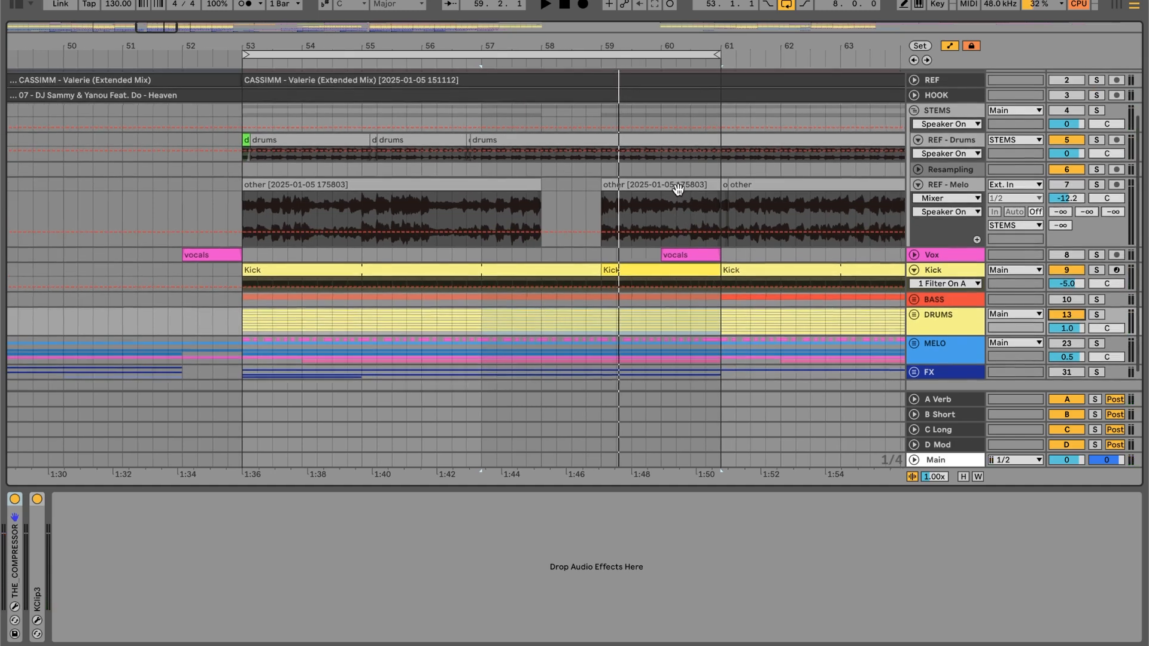
pyautogui.click(919, 114)
pyautogui.hscroll(1, 684, 164)
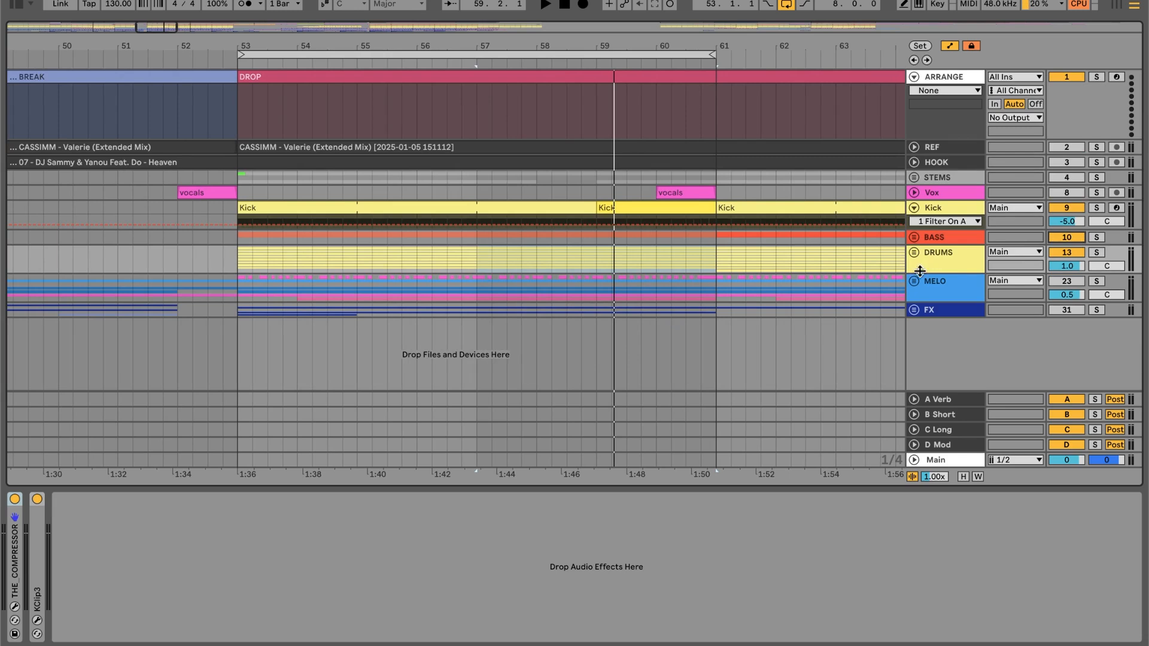
pyautogui.press('space')
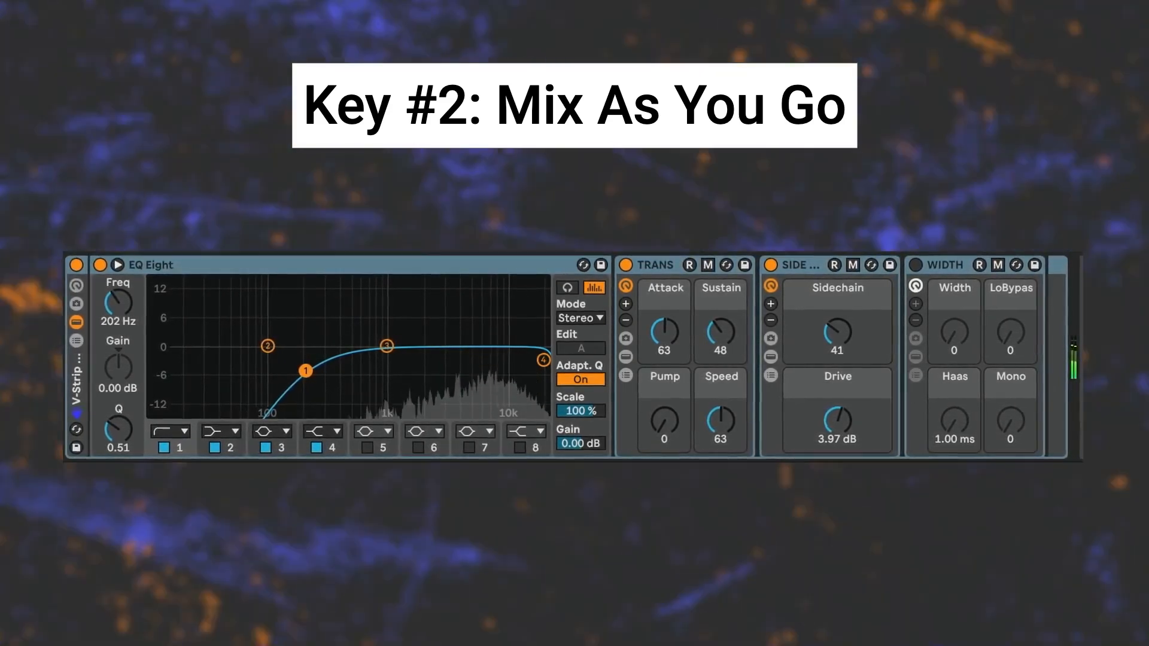
# - Set the V-Strip Sidechain to 52, and fine-tune EQ Eight's low-cut band and the transient Sustain
pyautogui.moveTo(837, 336); pyautogui.dragTo(837, 325)
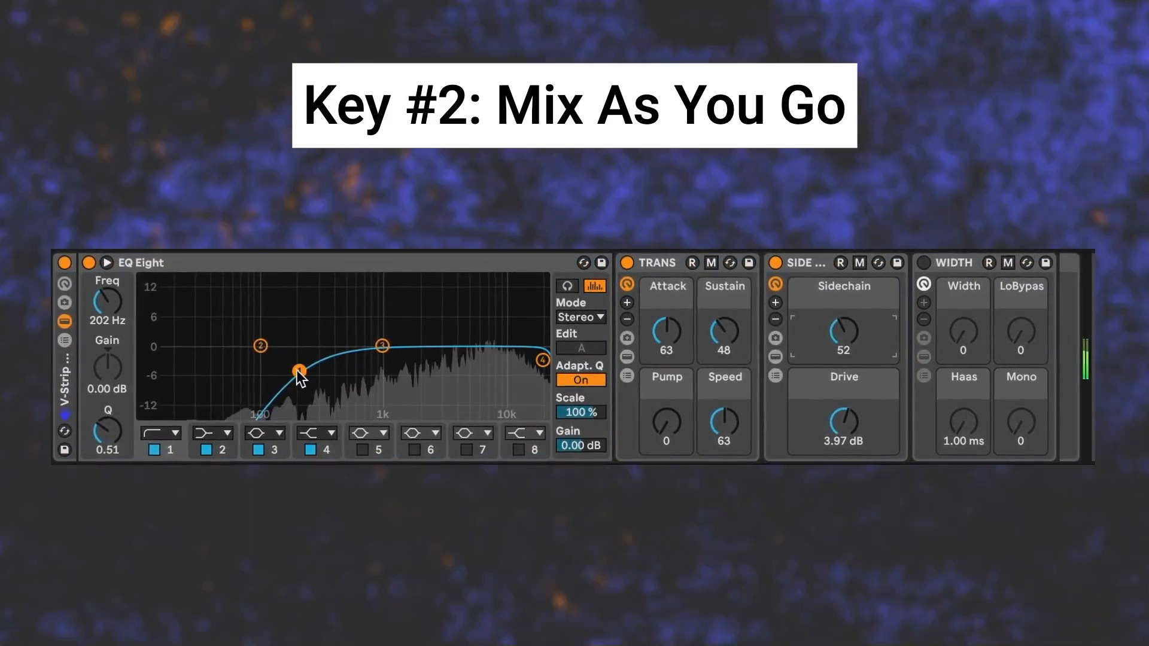
pyautogui.moveTo(298, 374)
pyautogui.mouseDown()
pyautogui.moveTo(329, 390)
pyautogui.moveTo(308, 374)
pyautogui.mouseUp()
pyautogui.click(725, 331)
pyautogui.moveTo(725, 331); pyautogui.dragTo(672, 319)
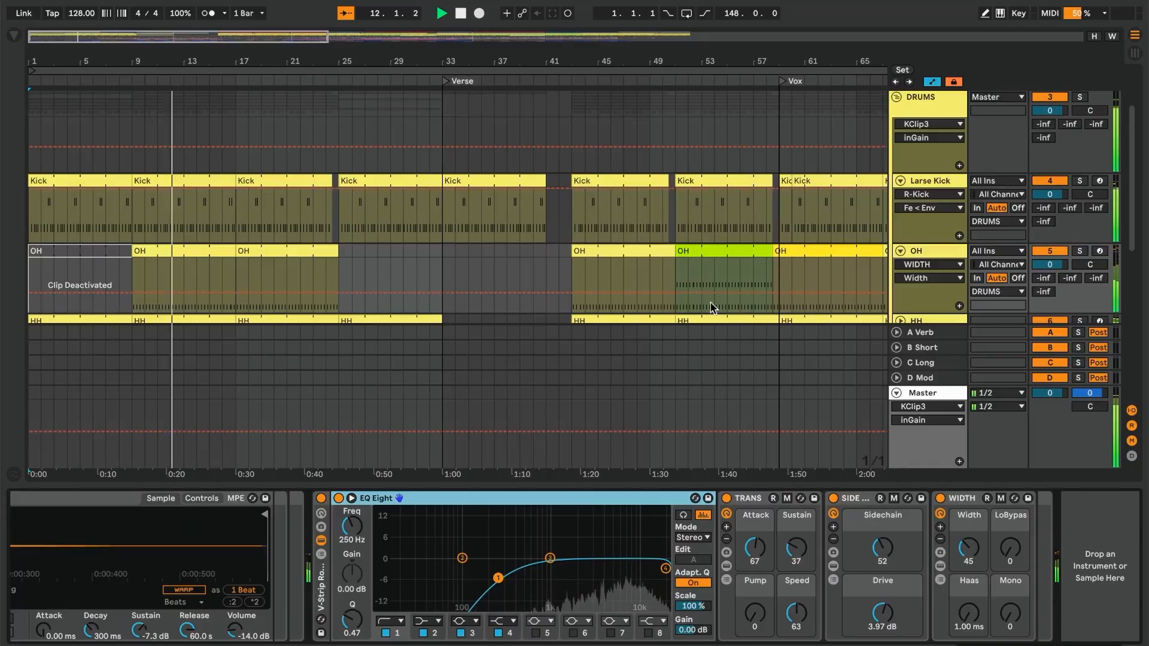
pyautogui.scroll(-8, 750, 218)
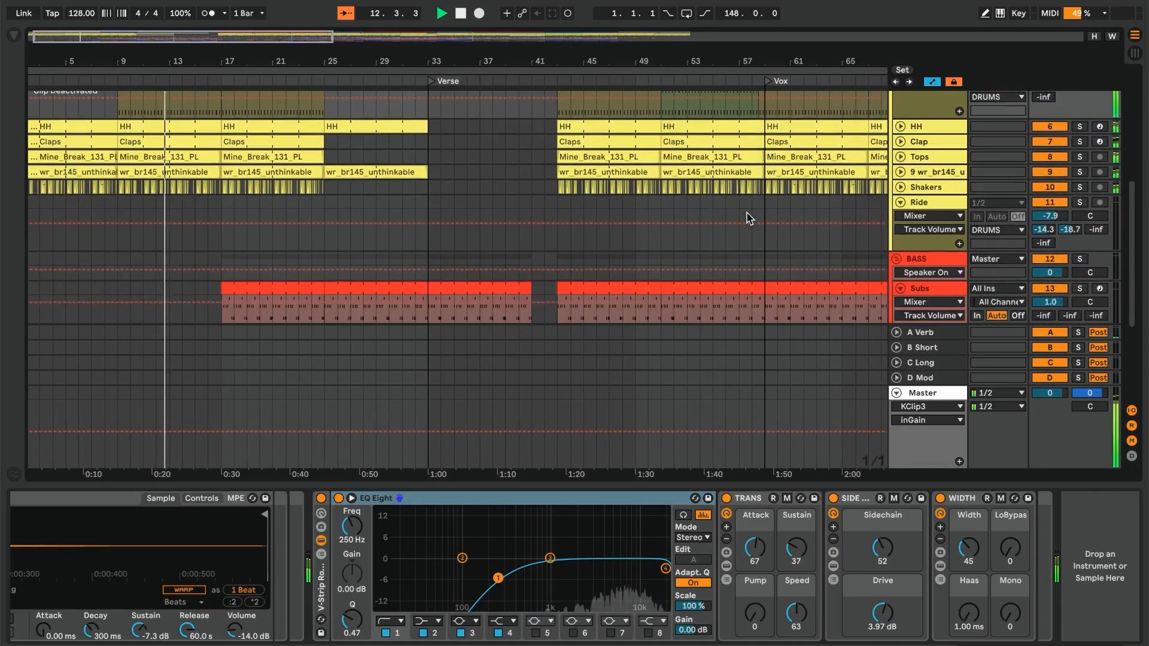
pyautogui.scroll(-1, 747, 212)
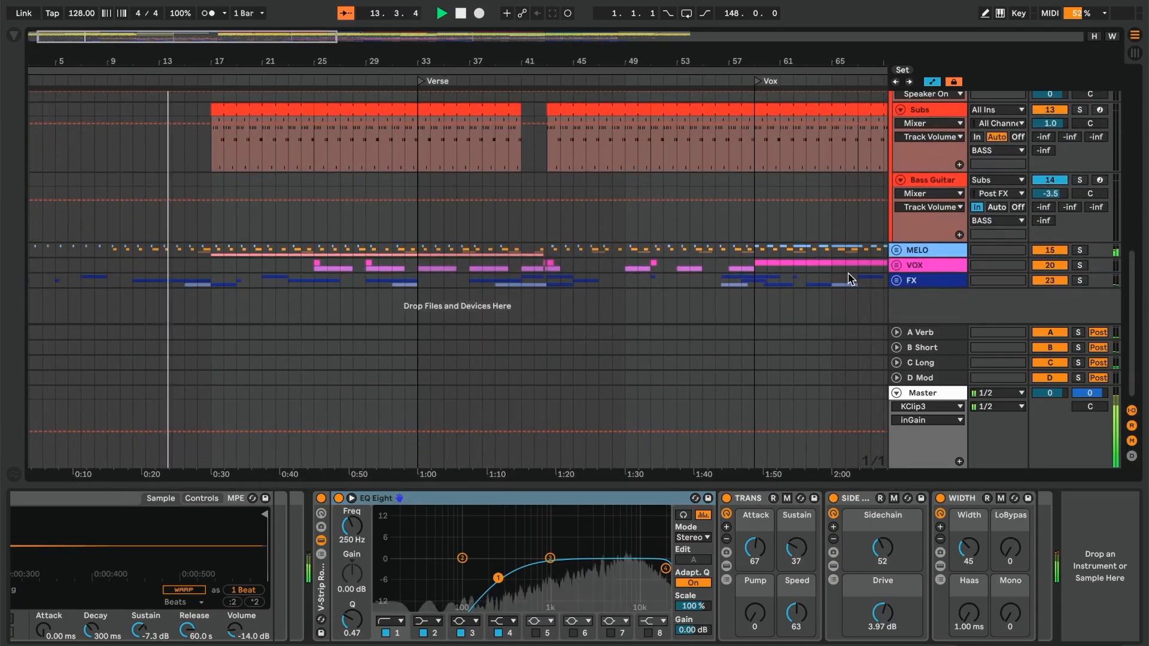
pyautogui.hscroll(5, 850, 279)
pyautogui.scroll(5, 850, 277)
pyautogui.scroll(5, 849, 274)
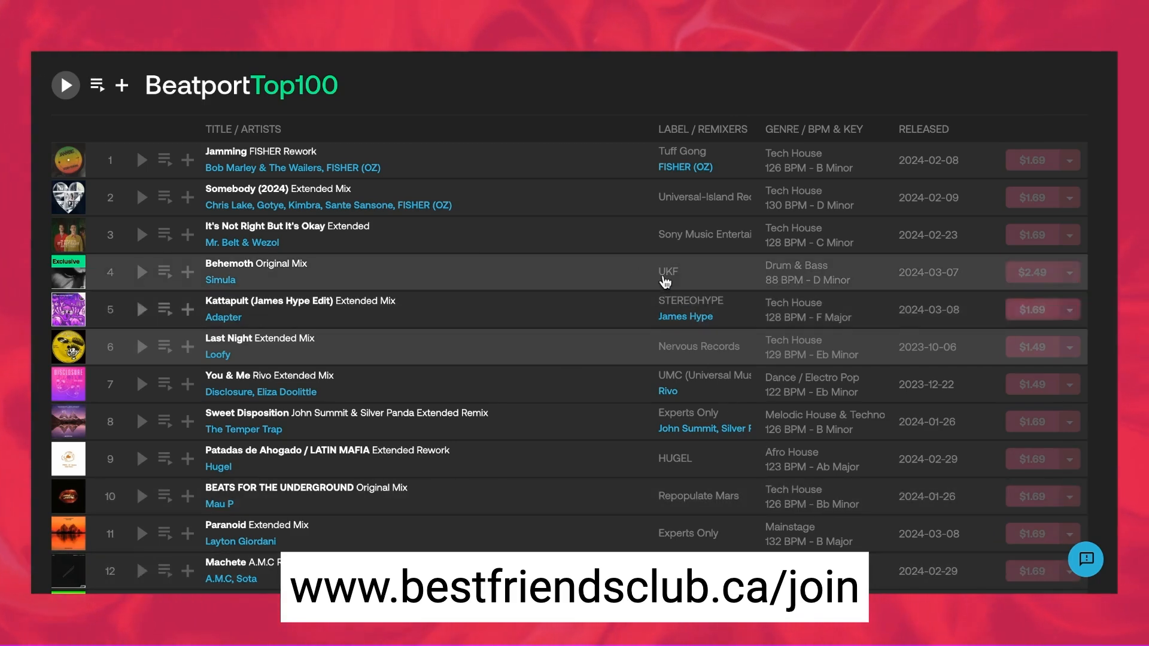
pyautogui.scroll(-1, 612, 267)
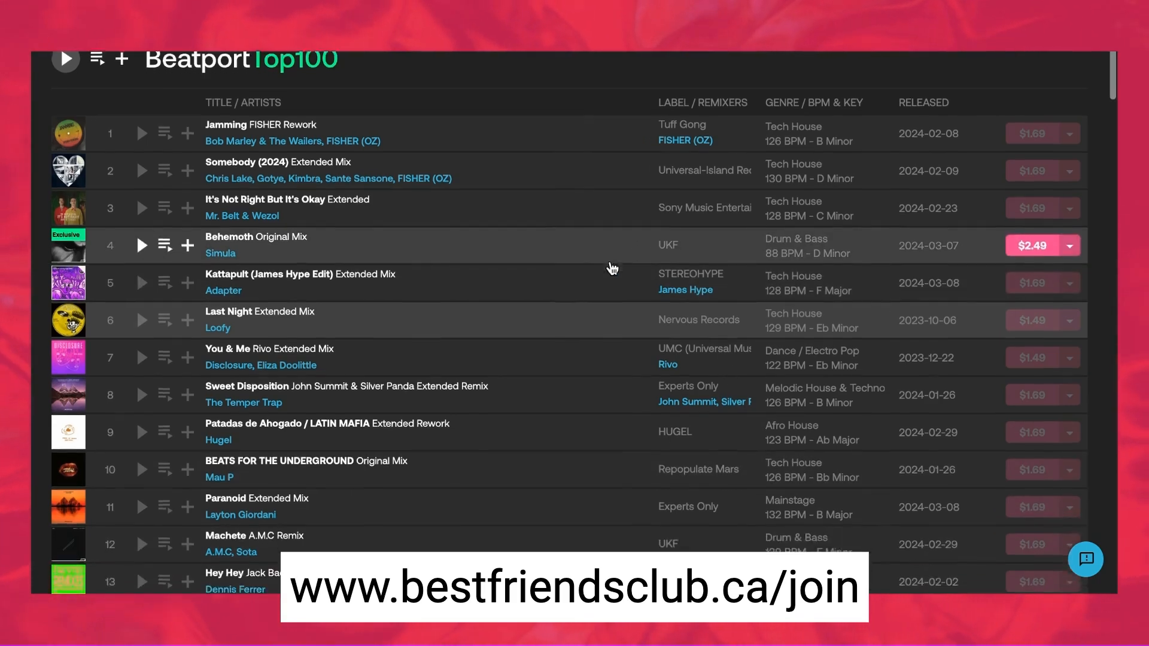
pyautogui.scroll(-9, 612, 267)
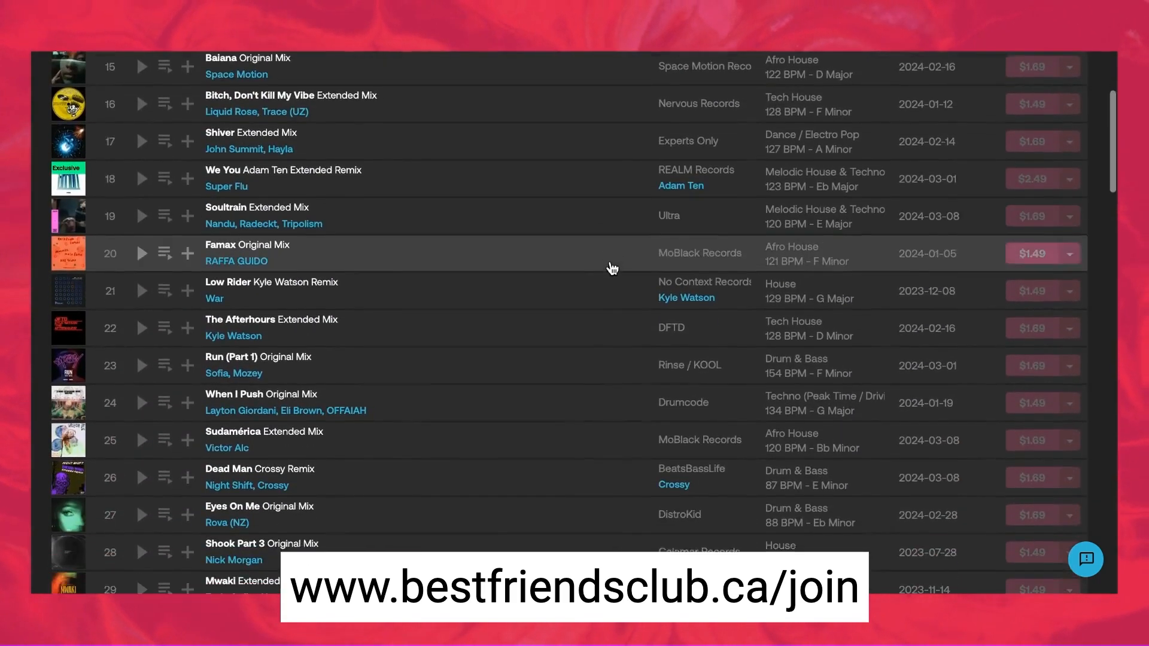